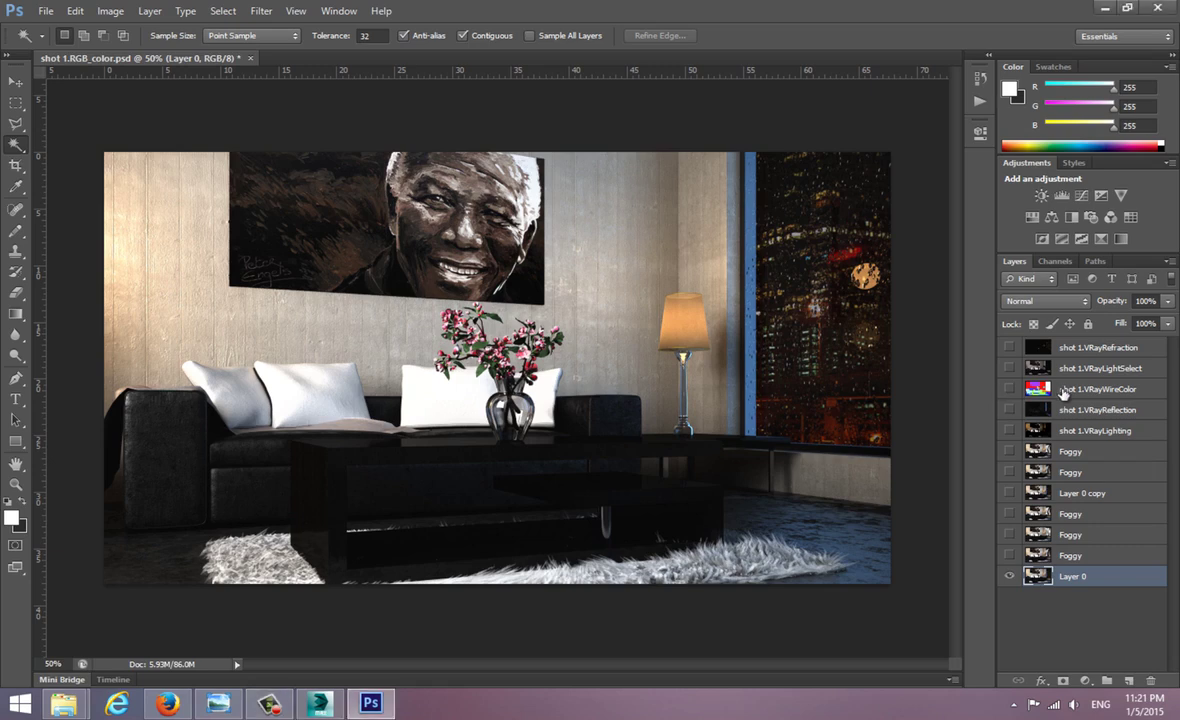
# Step: Select the red wall area by Color Range using the VRayWireColor pass, and hide that pass again
pyautogui.click(1009, 389)
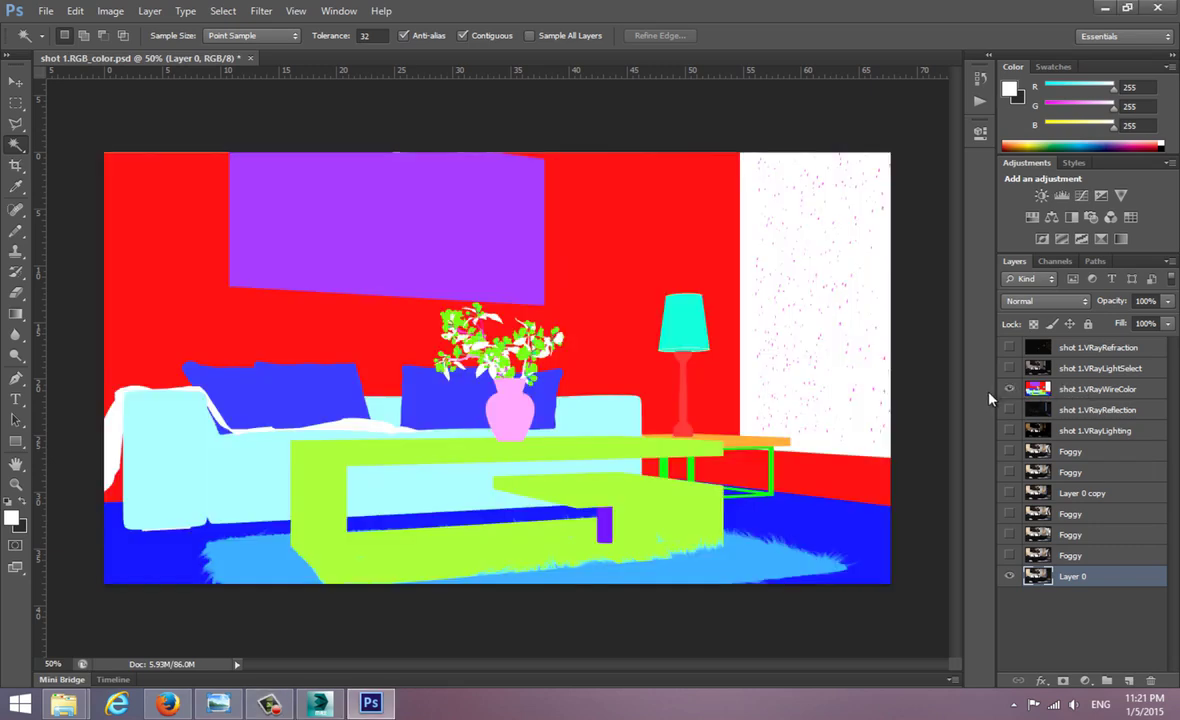
pyautogui.click(223, 11)
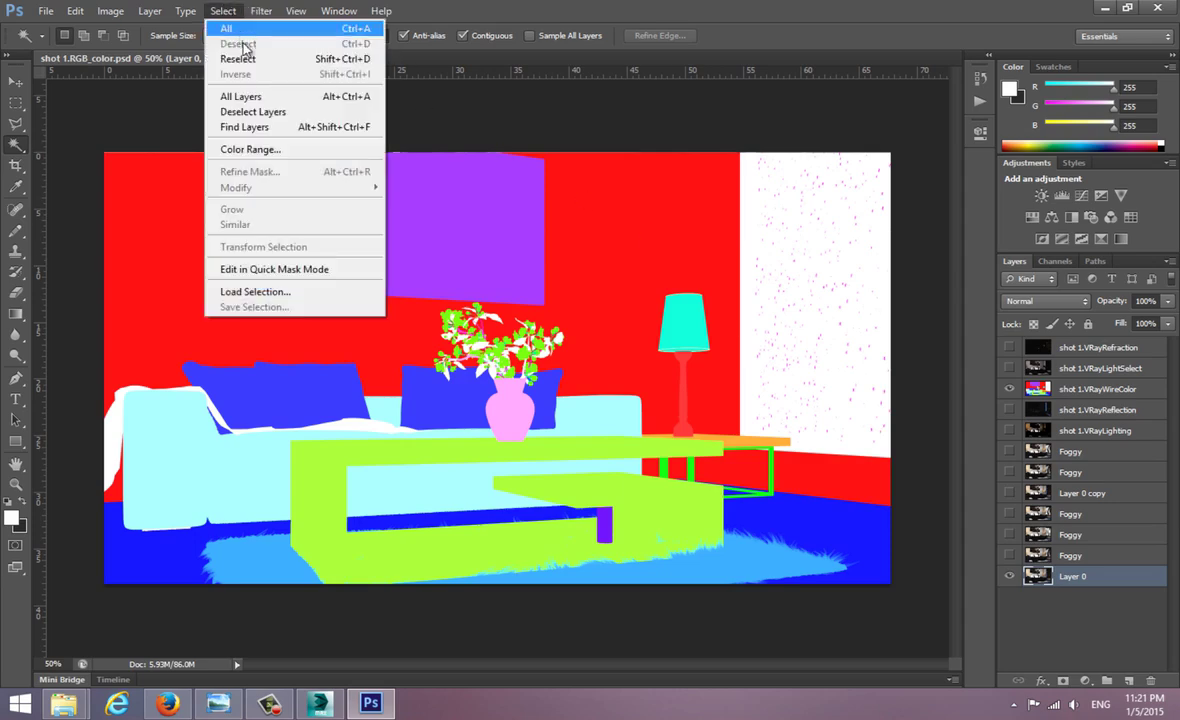
pyautogui.click(250, 149)
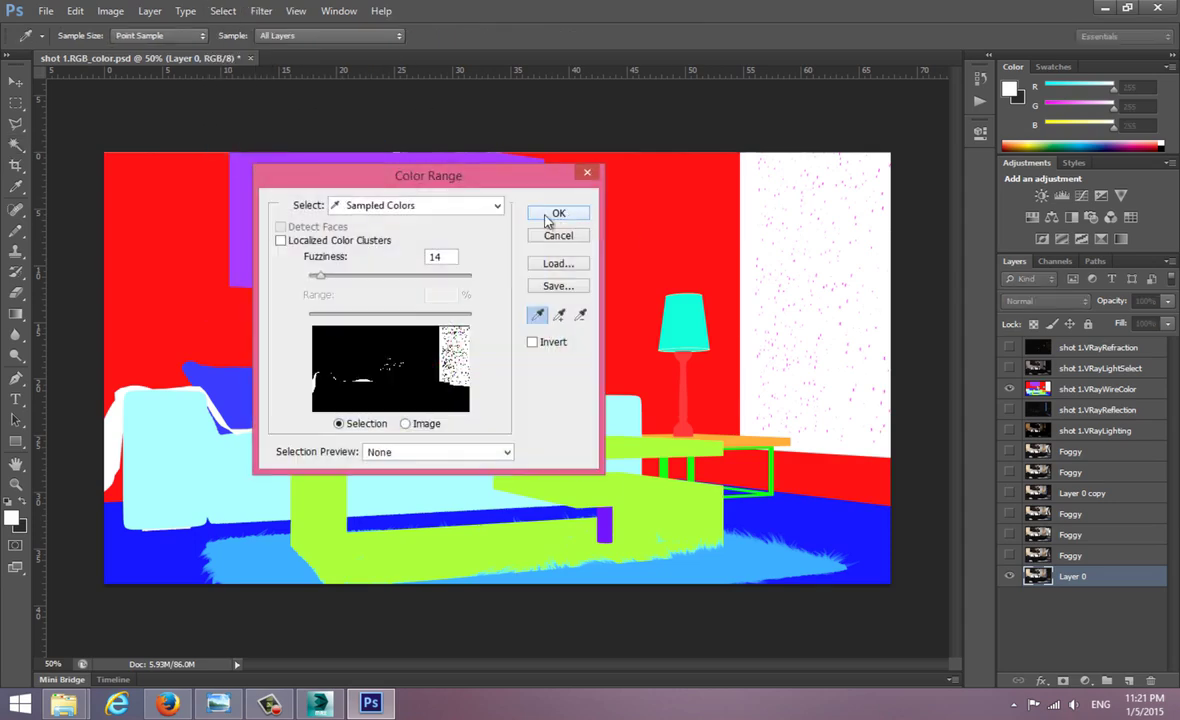
pyautogui.click(647, 180)
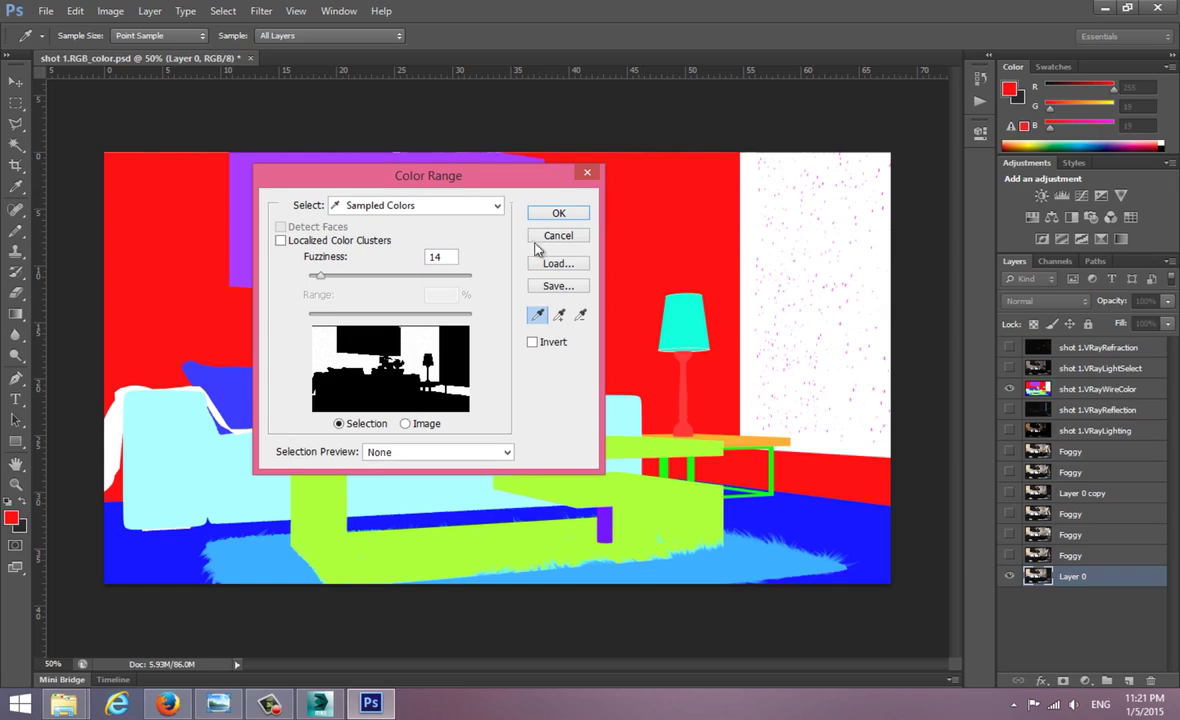
pyautogui.click(545, 212)
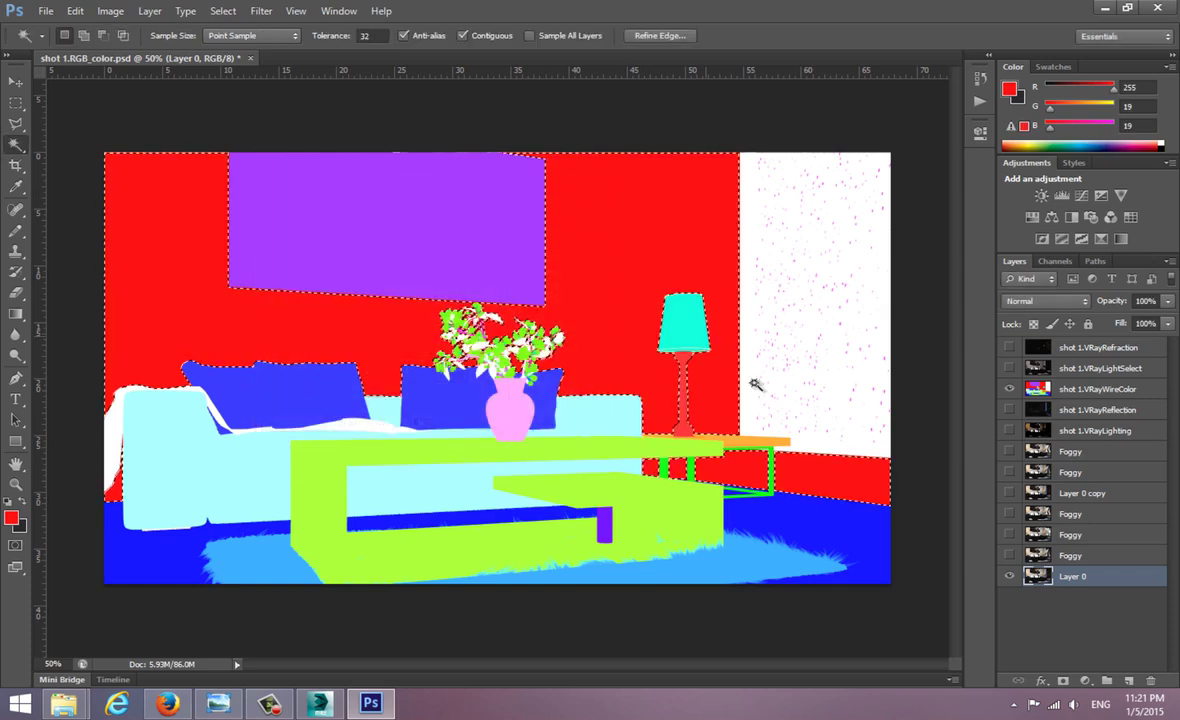
pyautogui.click(1009, 389)
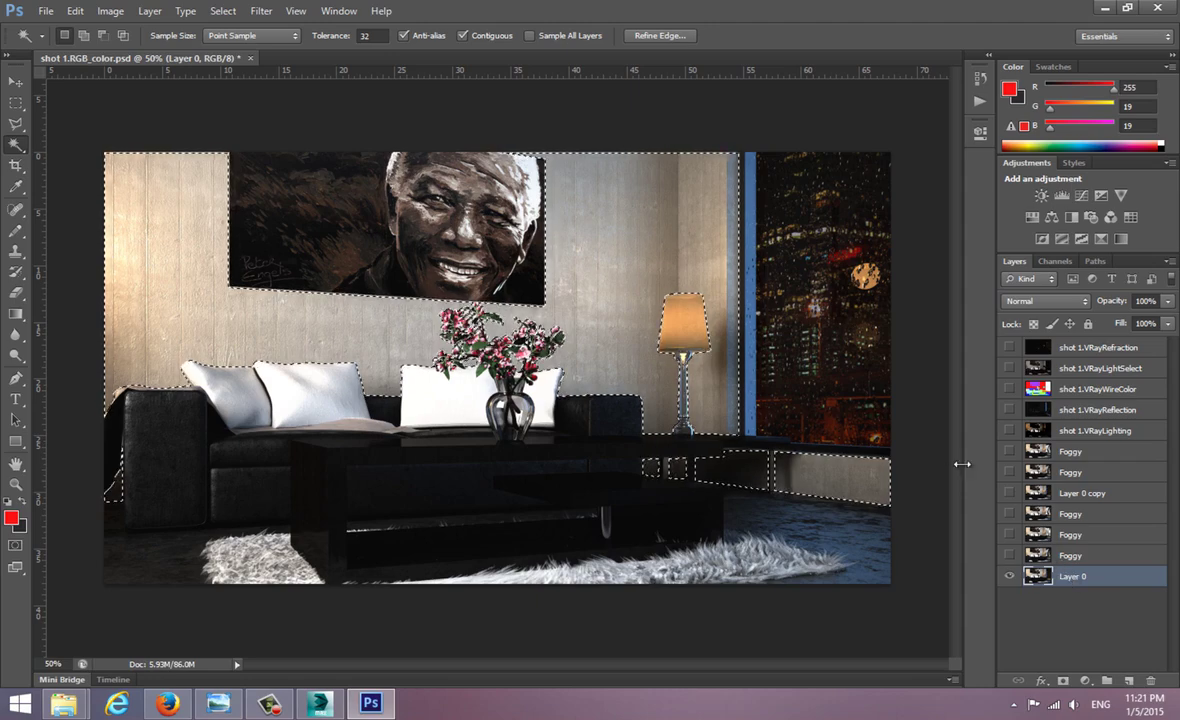
# Step: Try darkening the selected walls with a Levels midtone value of 0.41
pyautogui.hotkey('ctrl', 'l')
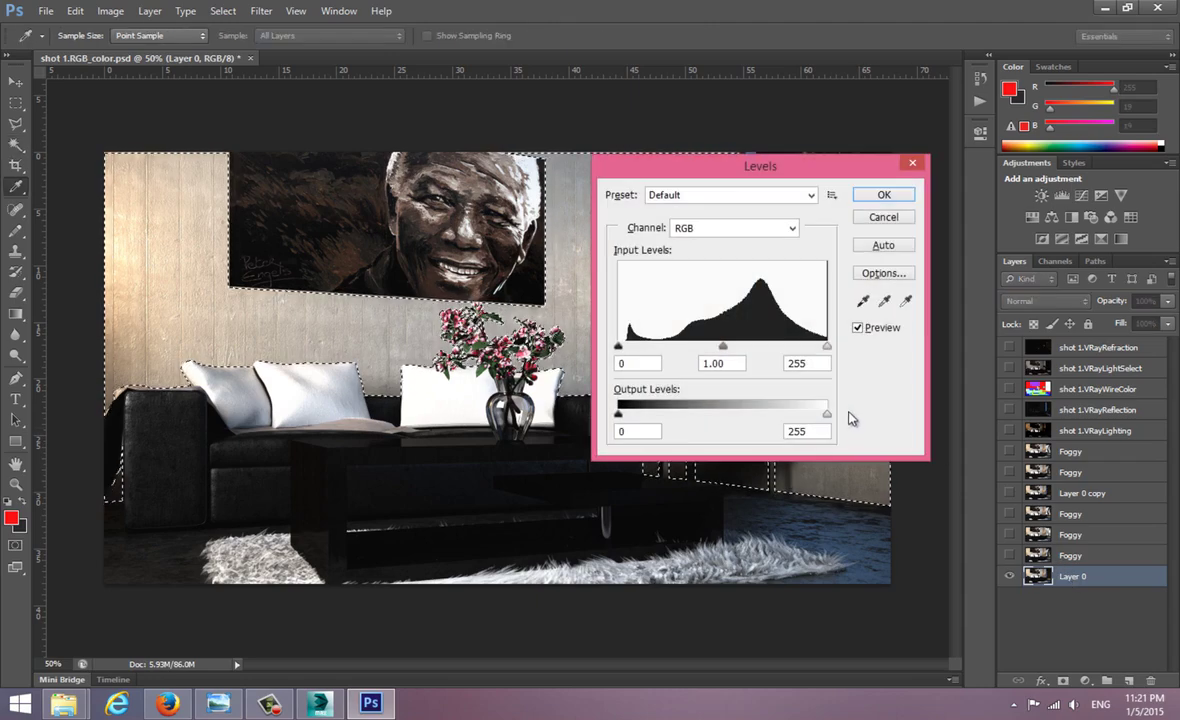
pyautogui.moveTo(722, 350); pyautogui.dragTo(776, 348)
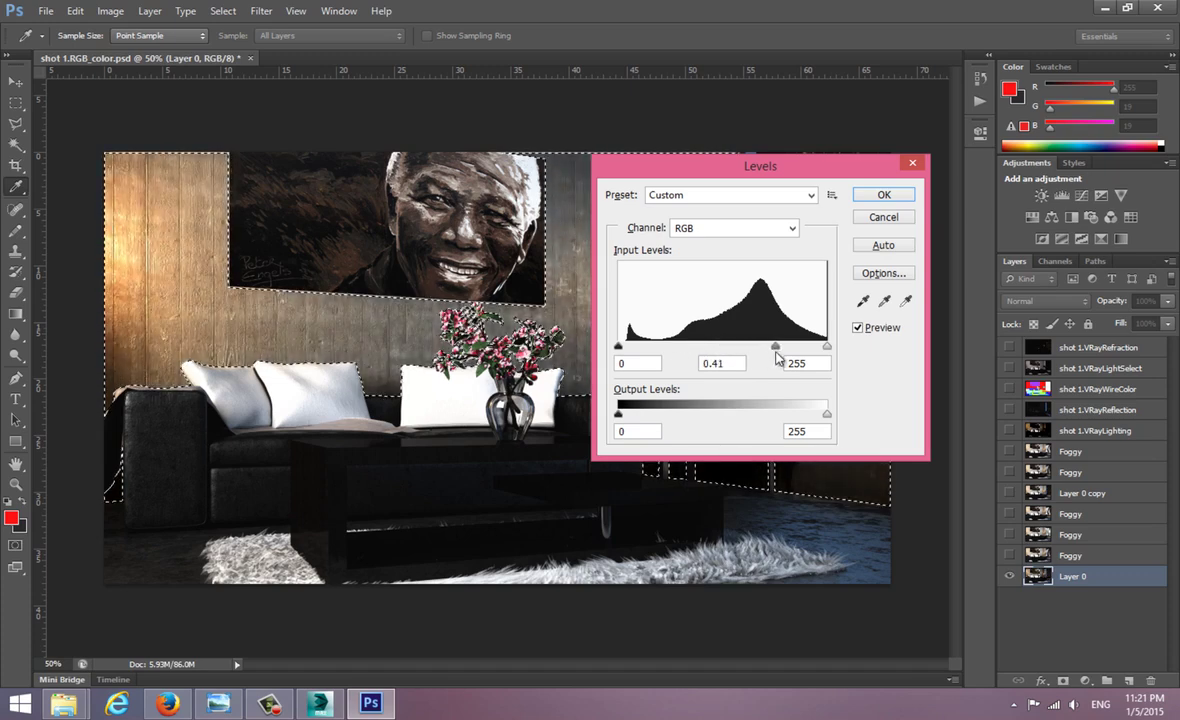
pyautogui.click(883, 217)
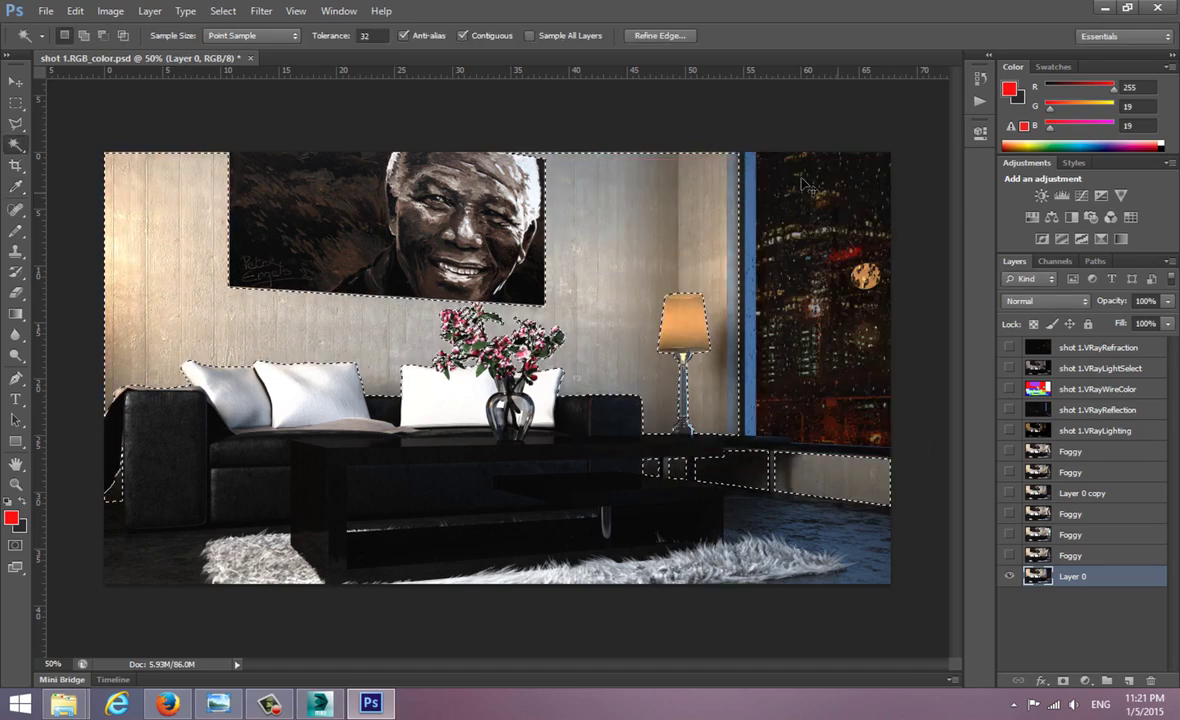
# Step: Try a Curves adjustment on the selected walls, bending the curve with one point at input 50 and output 93
pyautogui.click(110, 11)
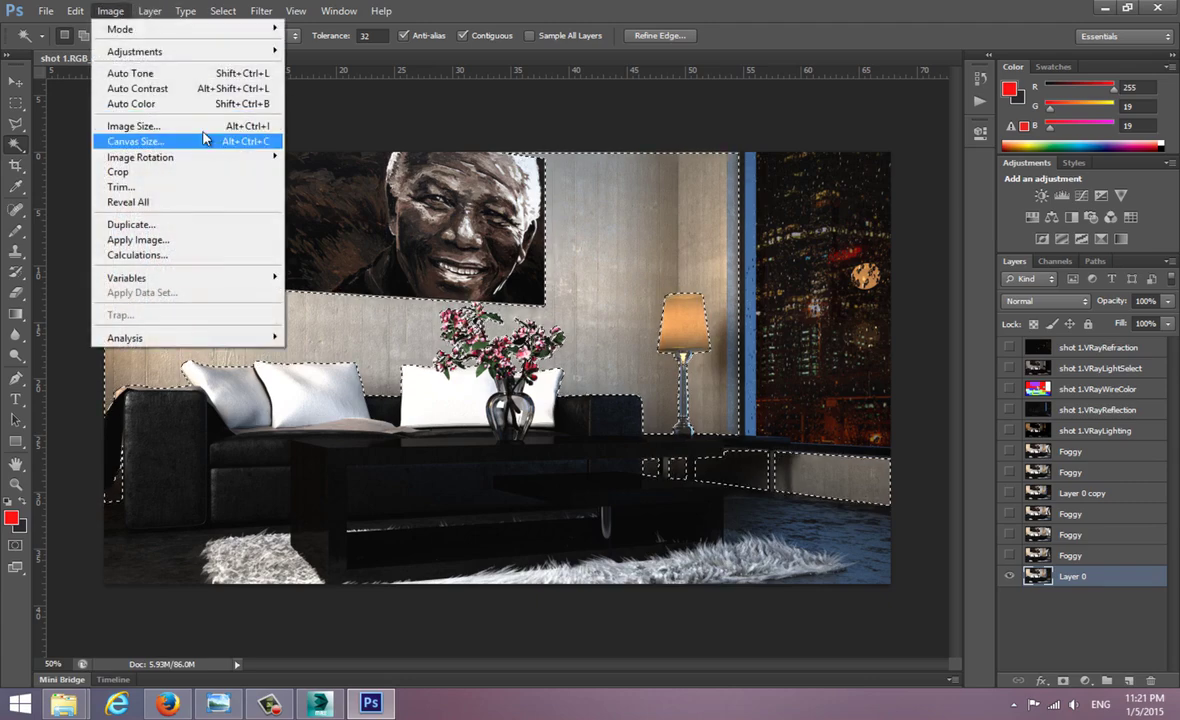
pyautogui.moveTo(277, 51)
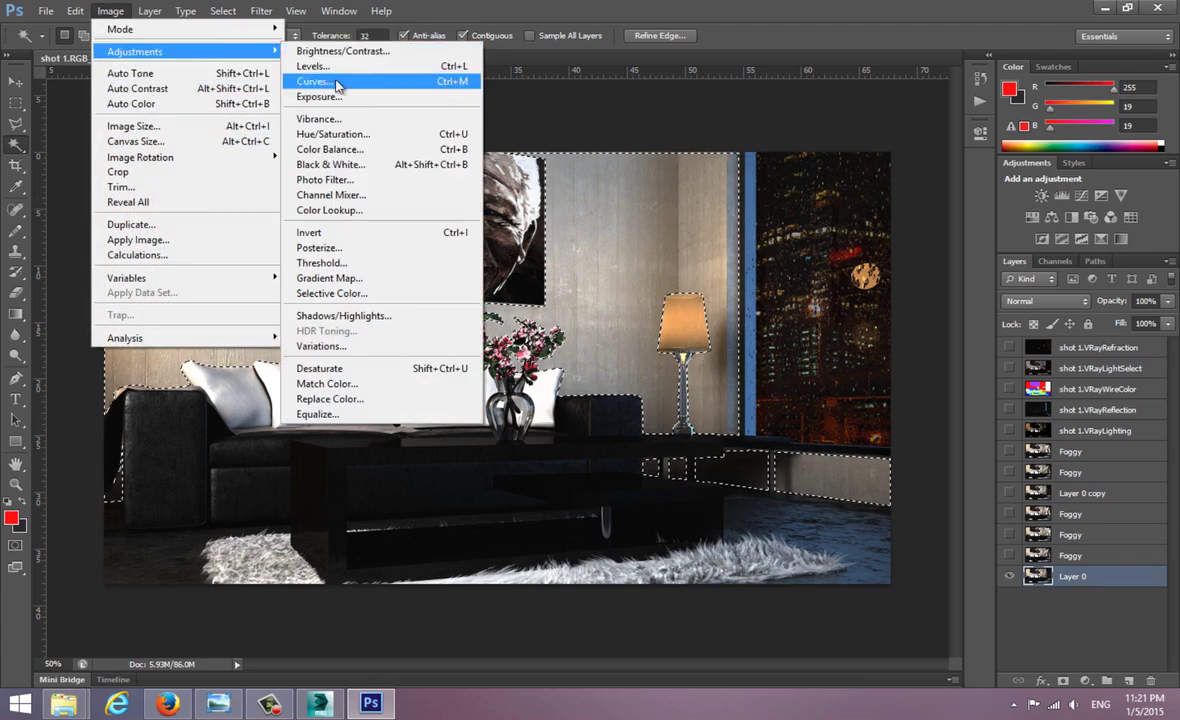
pyautogui.click(335, 80)
pyautogui.moveTo(680, 469); pyautogui.dragTo(685, 503)
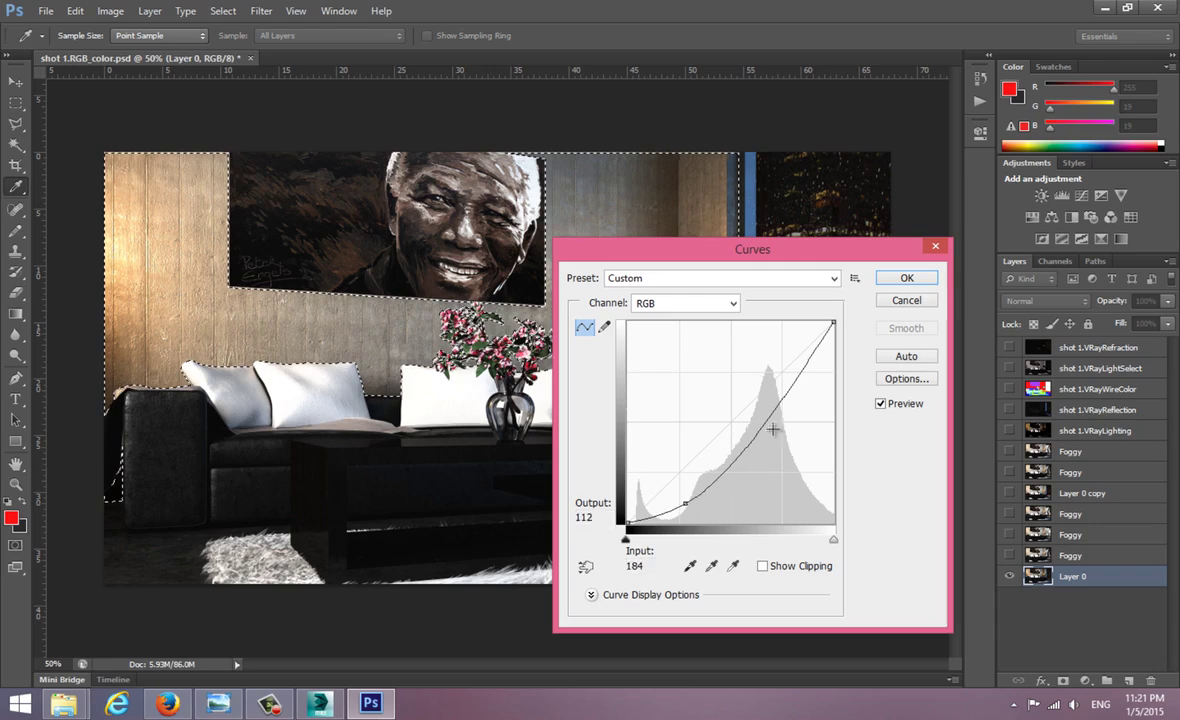
pyautogui.moveTo(758, 403); pyautogui.dragTo(776, 445)
pyautogui.moveTo(685, 503); pyautogui.dragTo(668, 449)
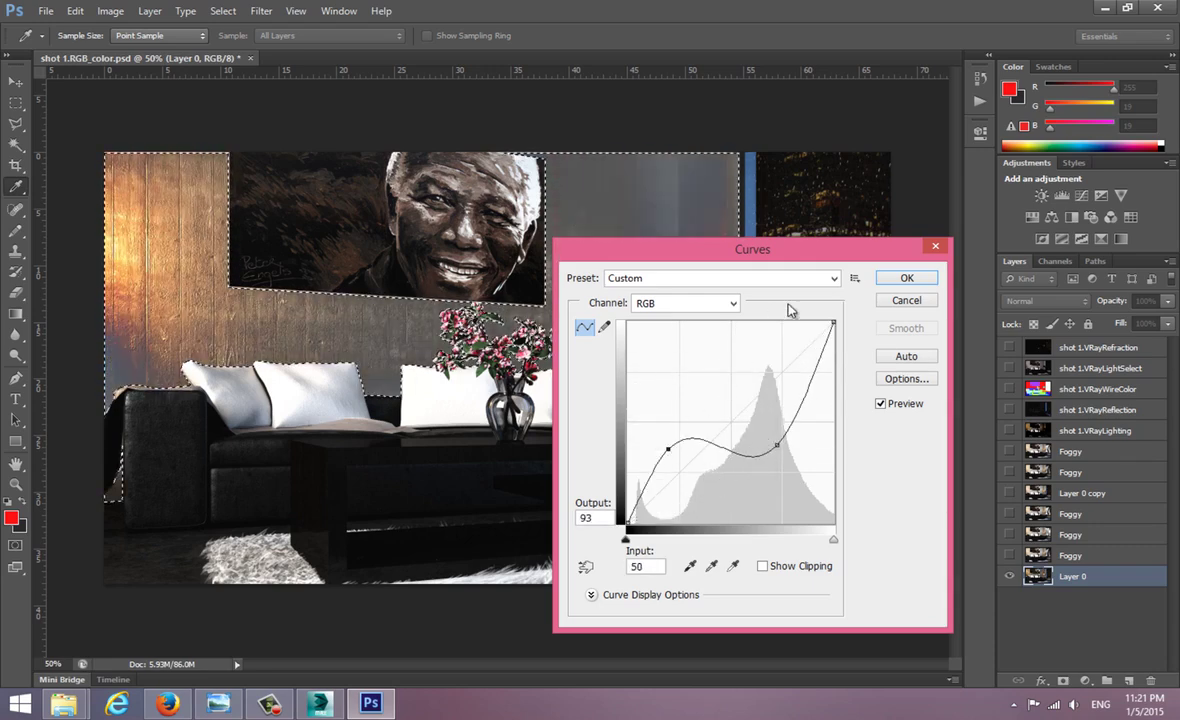
pyautogui.click(903, 302)
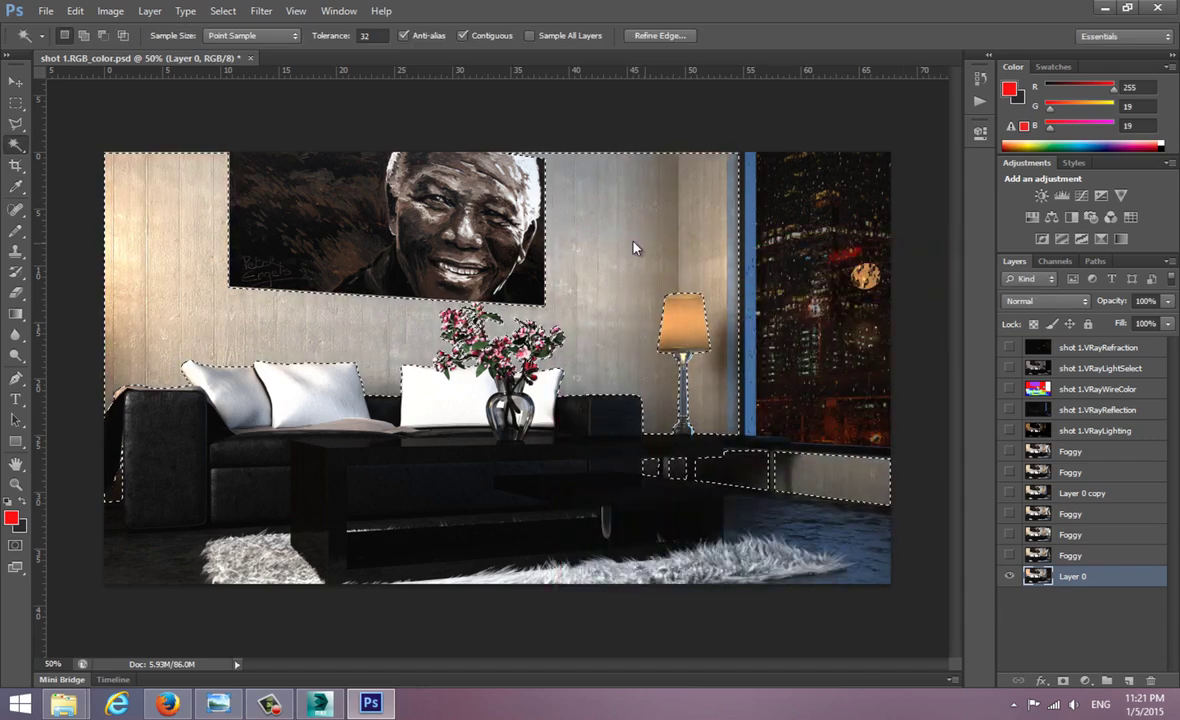
# Step: Try shifting the tint of the selected walls with Color Balance
pyautogui.hotkey('ctrl', 'b')
pyautogui.moveTo(667, 297); pyautogui.dragTo(645, 342)
pyautogui.click(800, 267)
# Step: Try a Hue/Saturation adjustment on the selected walls with saturation at +51
pyautogui.hotkey('ctrl', 'u')
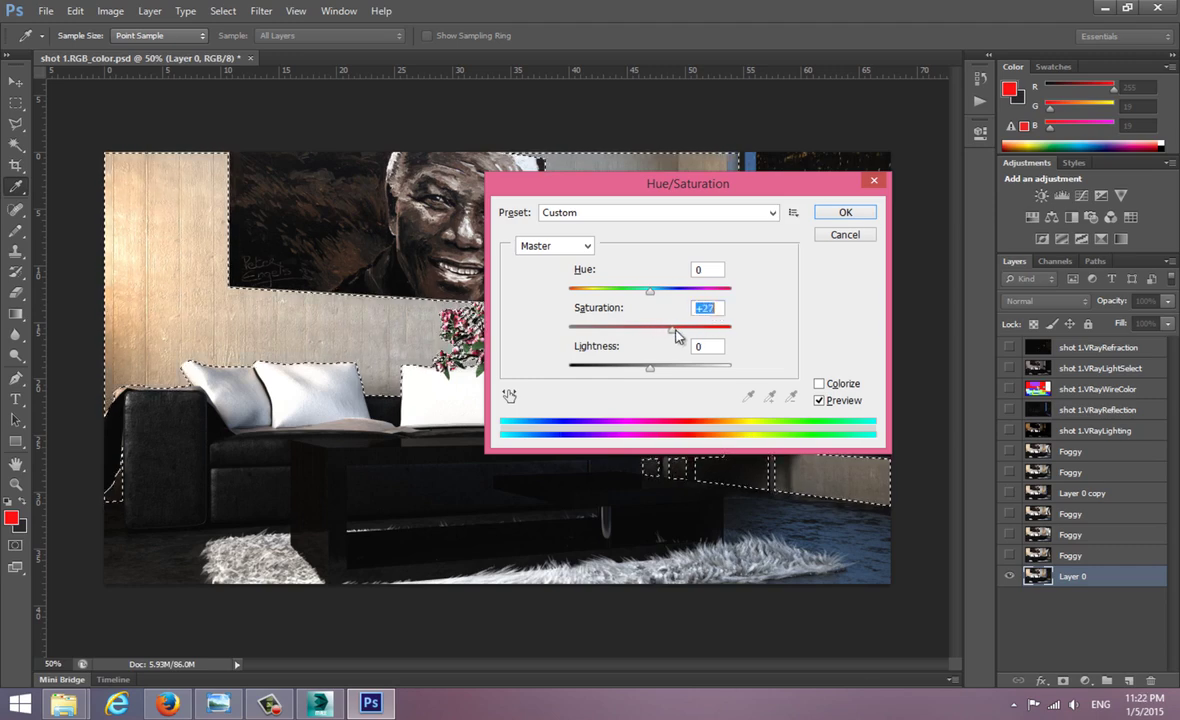
pyautogui.moveTo(805, 186); pyautogui.dragTo(777, 380)
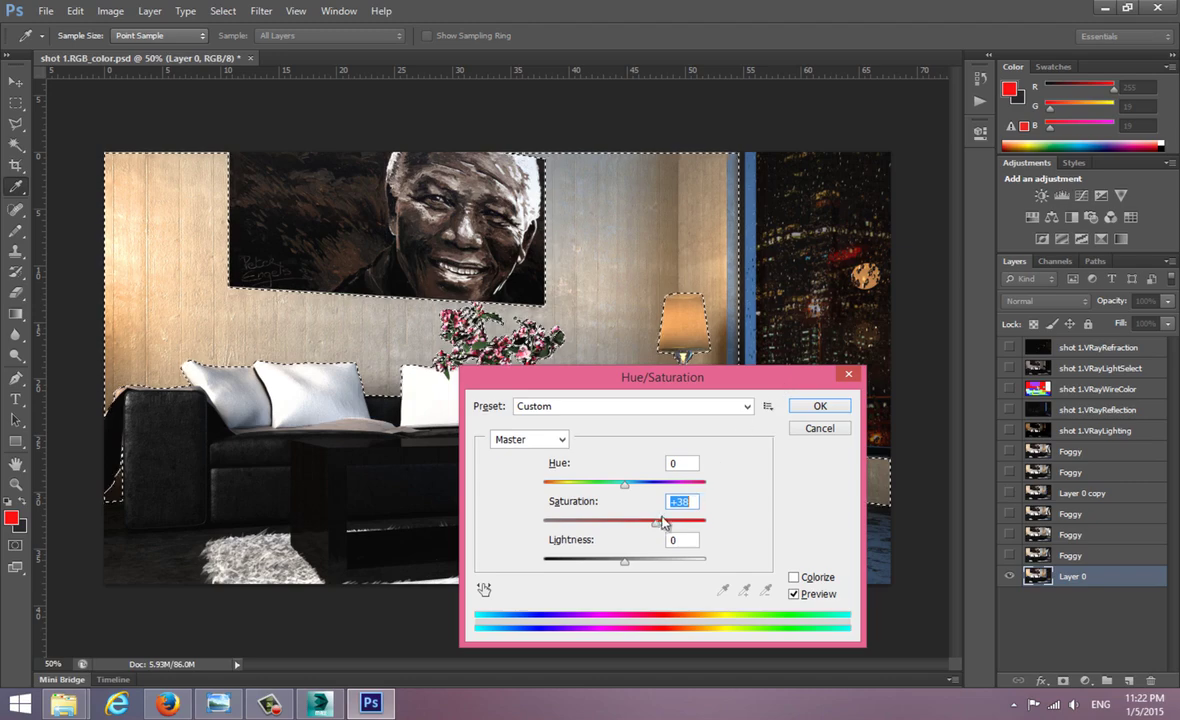
pyautogui.moveTo(664, 524)
pyautogui.mouseDown()
pyautogui.moveTo(652, 532)
pyautogui.moveTo(663, 527)
pyautogui.mouseUp()
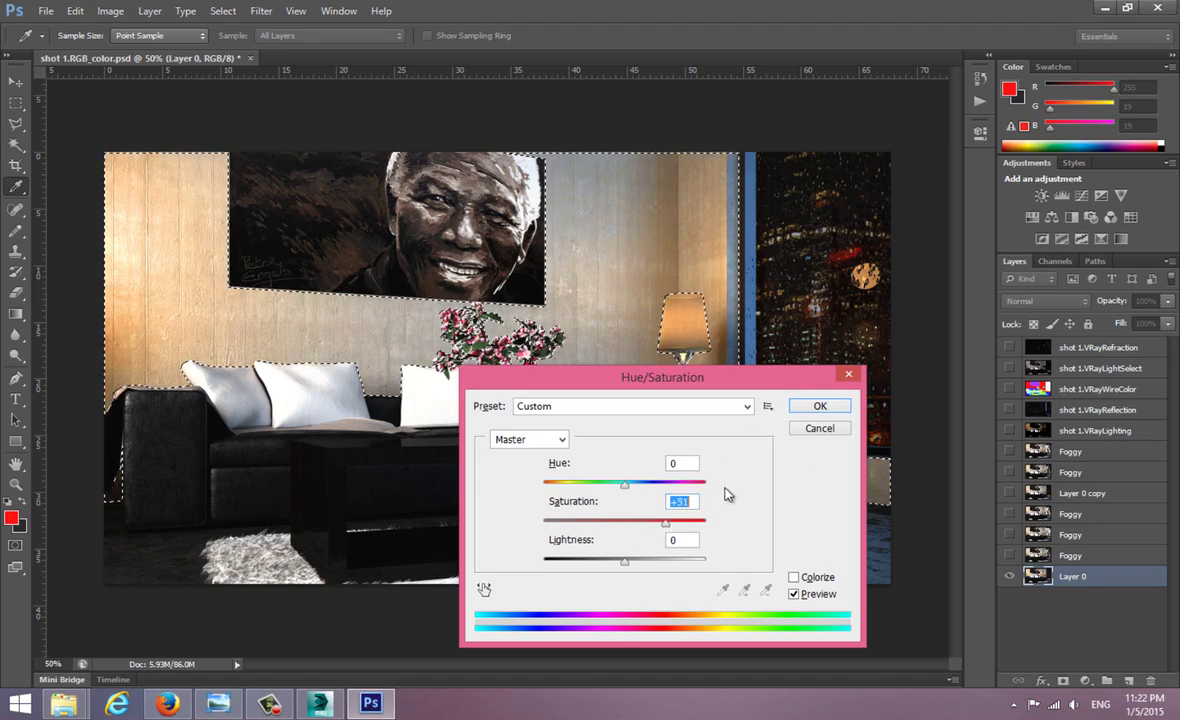
pyautogui.click(820, 428)
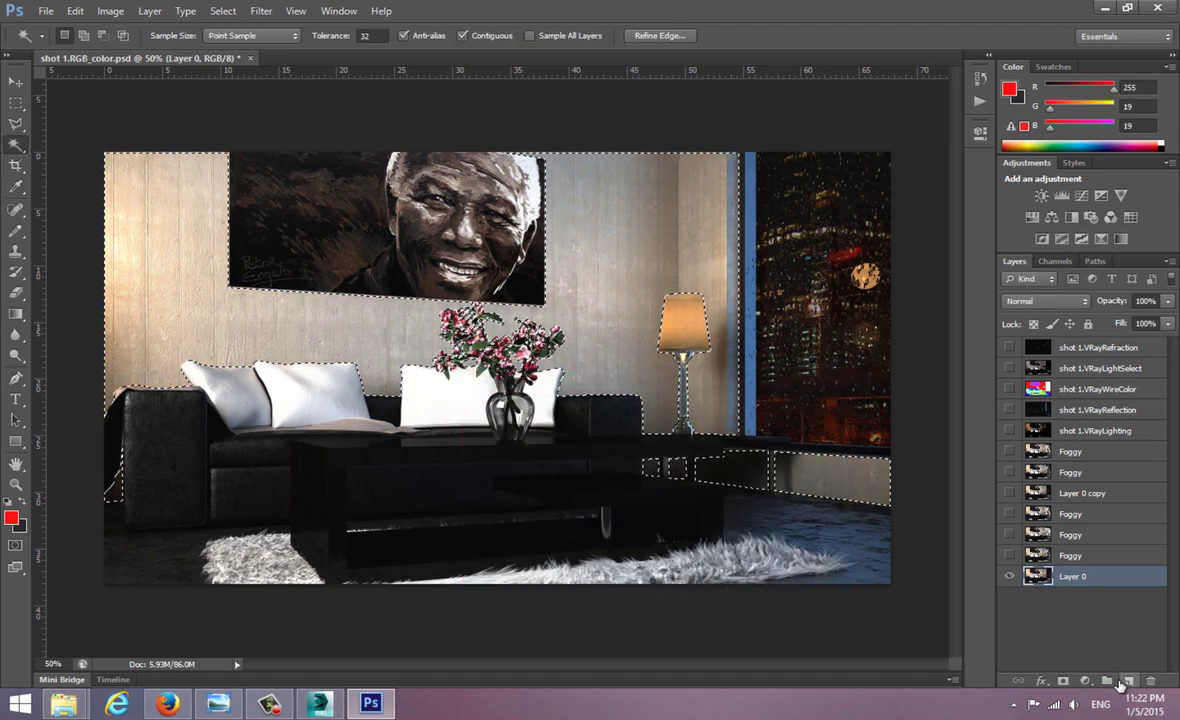
# Step: Add a Photo Filter adjustment layer masked to the selected walls and raise its density
pyautogui.click(110, 11)
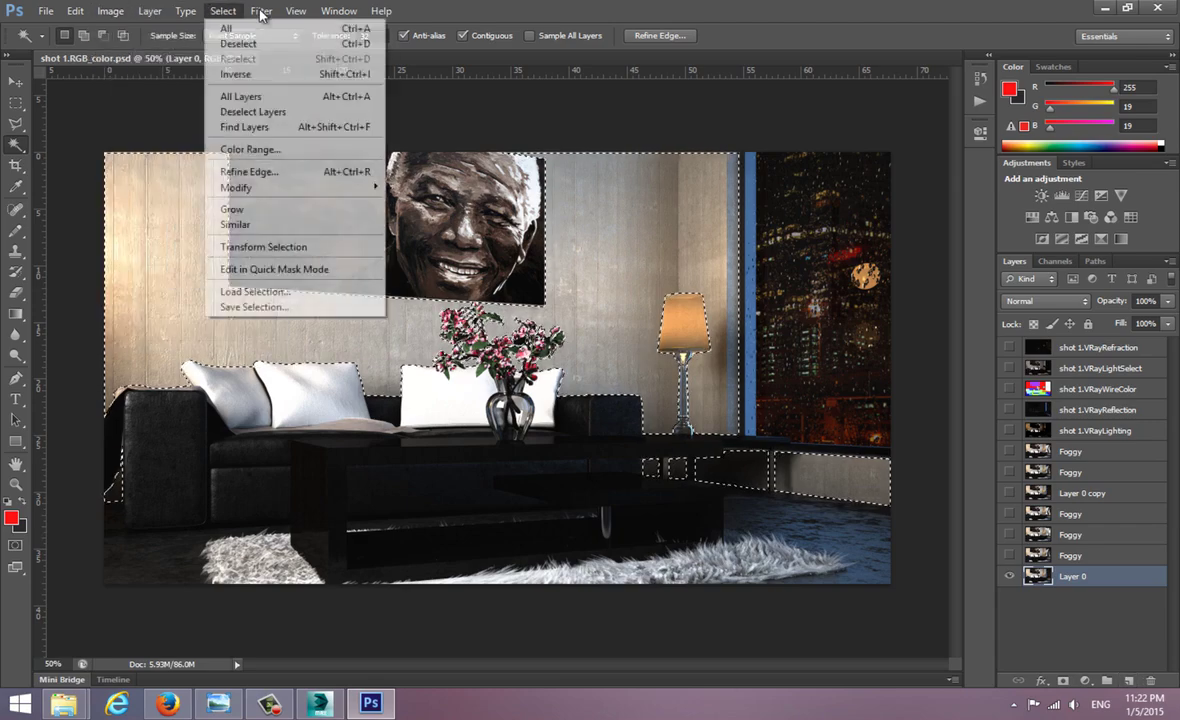
pyautogui.moveTo(108, 16)
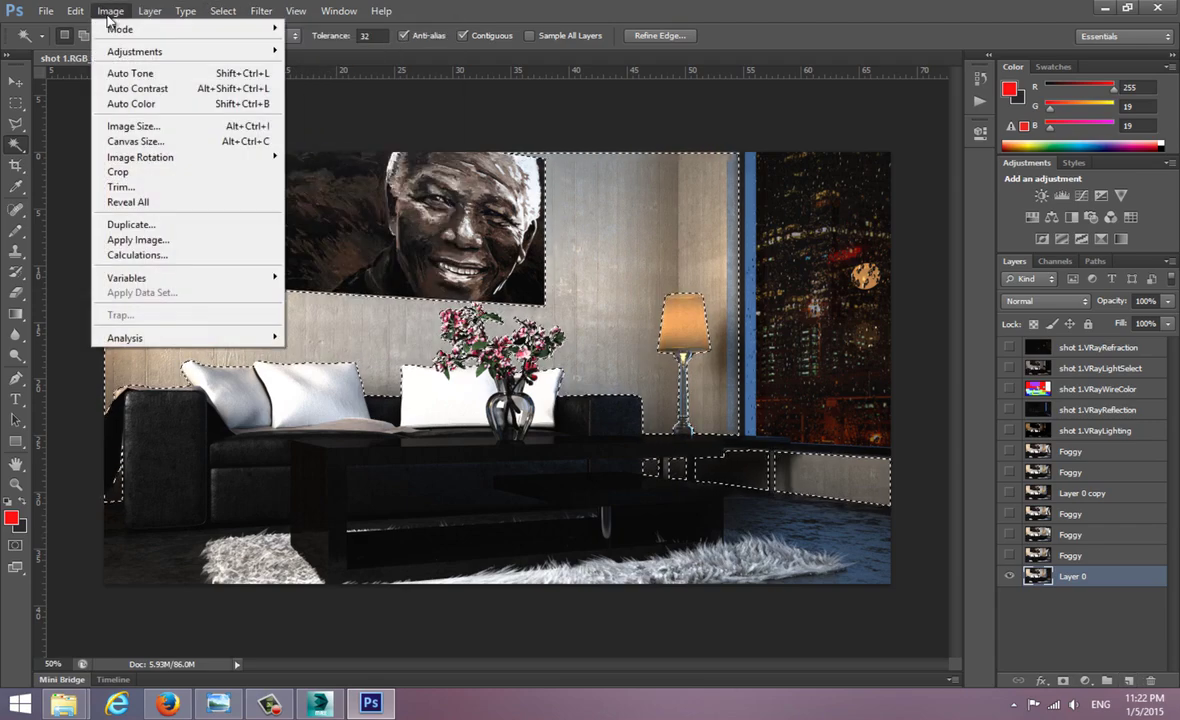
pyautogui.click(1086, 681)
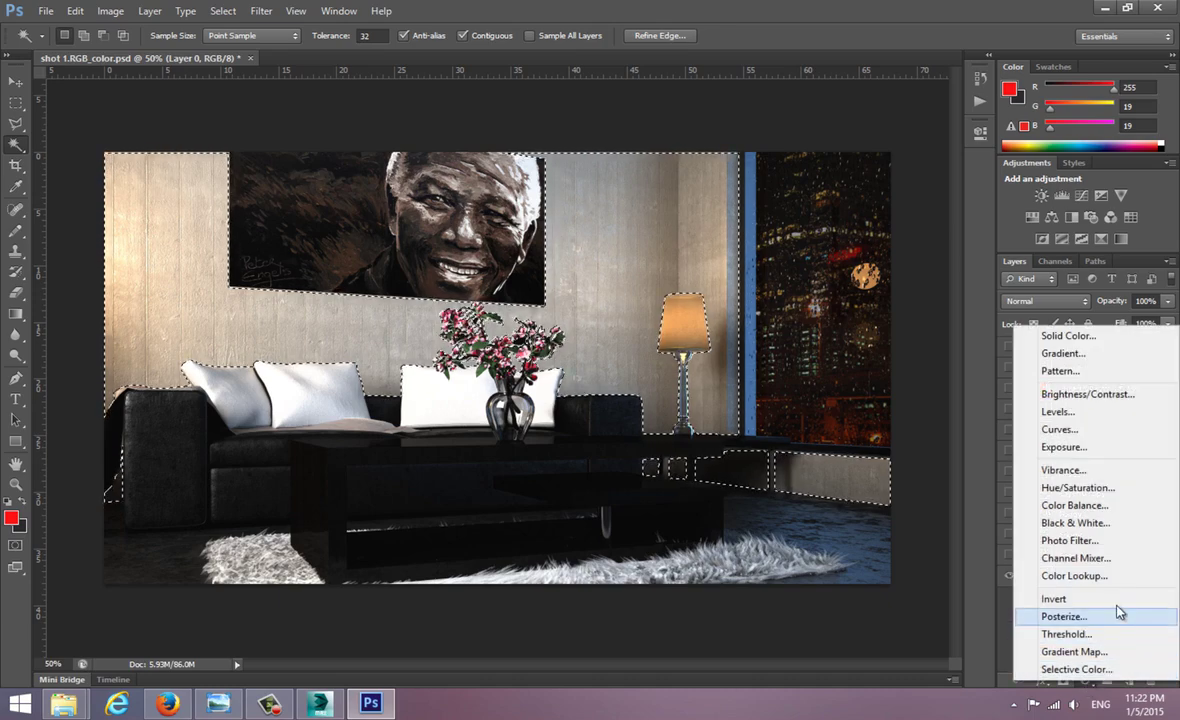
pyautogui.click(1105, 540)
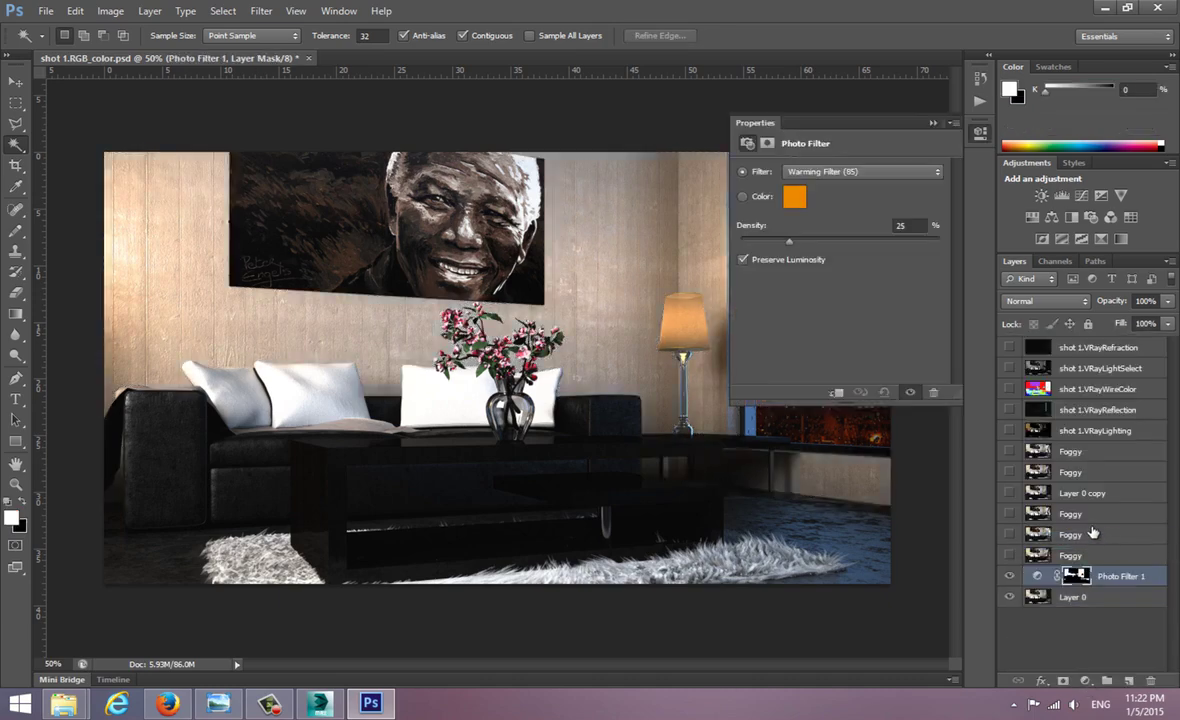
pyautogui.moveTo(790, 240); pyautogui.dragTo(810, 240)
# Step: Try other Photo Filter presets on the walls, including Cooling Filter (80) at 61% density
pyautogui.click(868, 172)
pyautogui.click(790, 206)
pyautogui.press('Down')
pyautogui.press('Down')
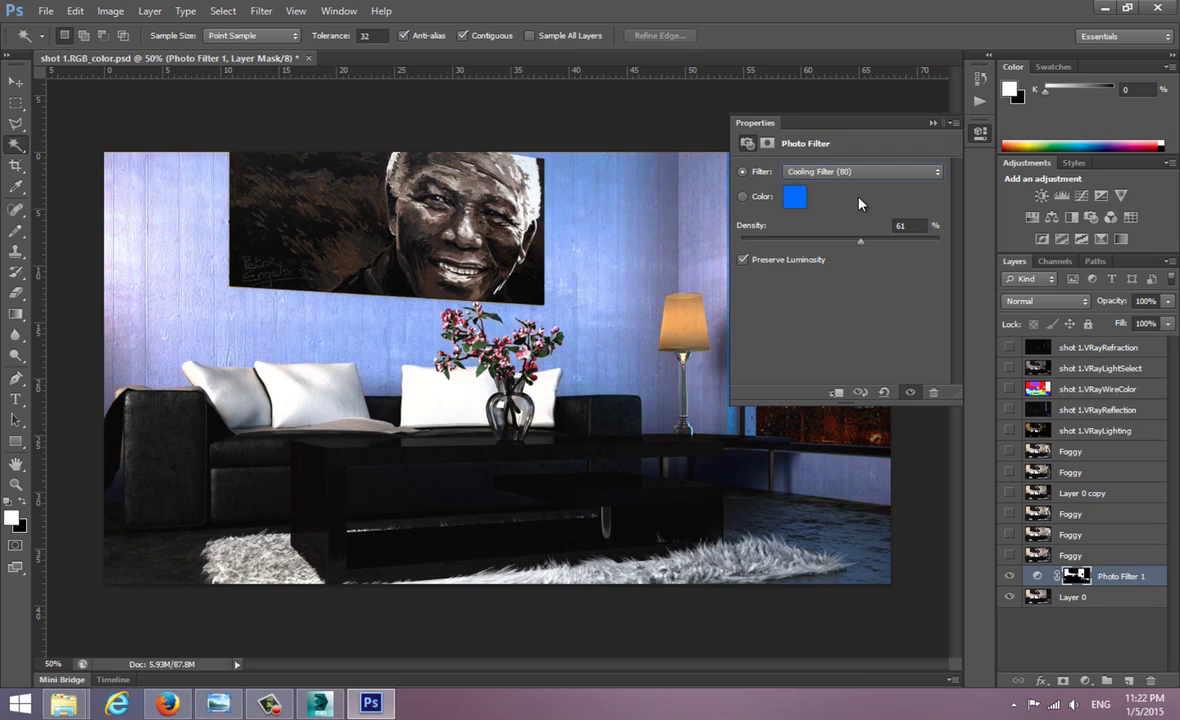
pyautogui.press('Down')
pyautogui.press('Down')
# Step: Try the further Photo Filter presets at 24% density, through Deep Blue and ending on Underwater
pyautogui.click(830, 172)
pyautogui.click(834, 247)
pyautogui.press('Down')
pyautogui.press('Down')
pyautogui.press('Down')
pyautogui.press('Down')
pyautogui.press('Down')
pyautogui.press('Down')
pyautogui.press('Down')
pyautogui.press('Down')
pyautogui.press('Down')
pyautogui.press('Down')
pyautogui.press('Down')
pyautogui.press('Down')
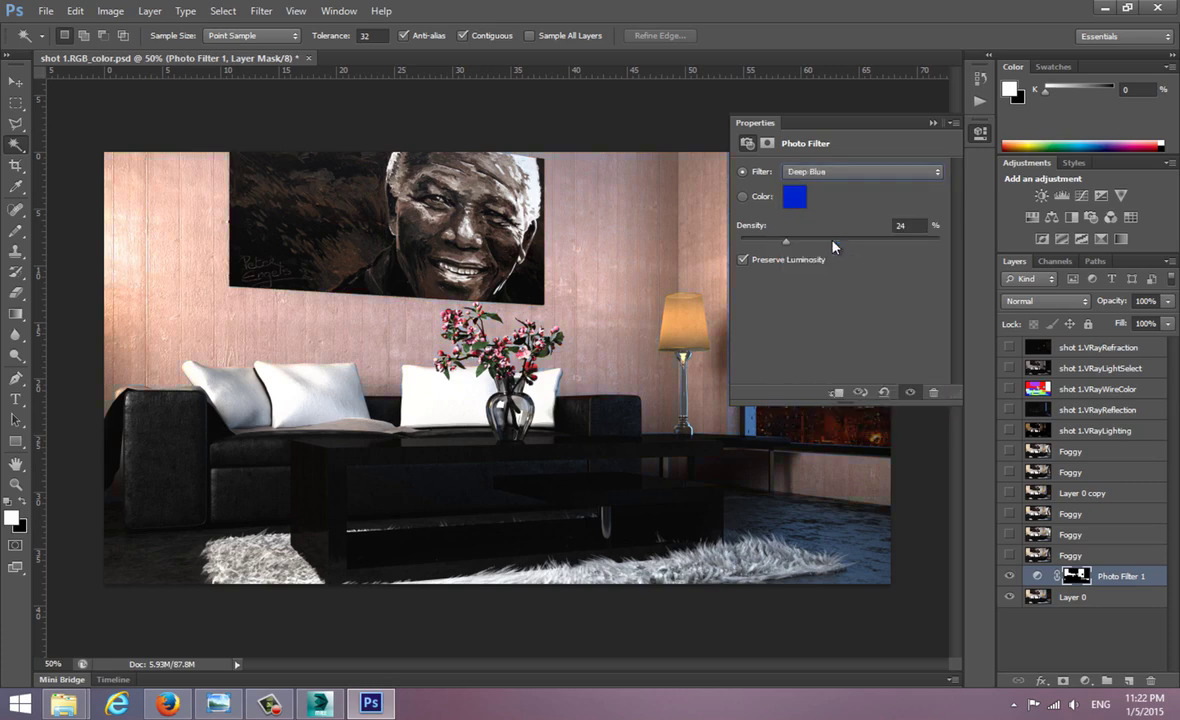
pyautogui.press('Down')
pyautogui.press('Down')
pyautogui.press('Down')
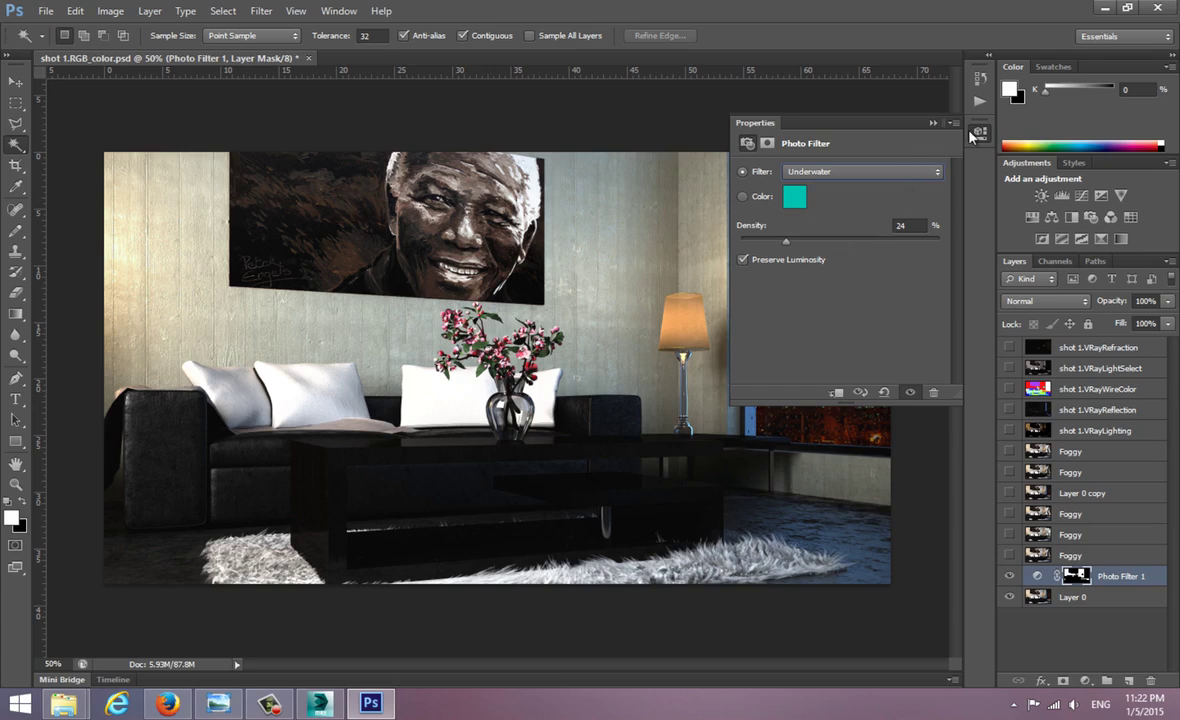
# Step: Delete the Photo Filter adjustment layer together with its layer mask
pyautogui.click(1150, 680)
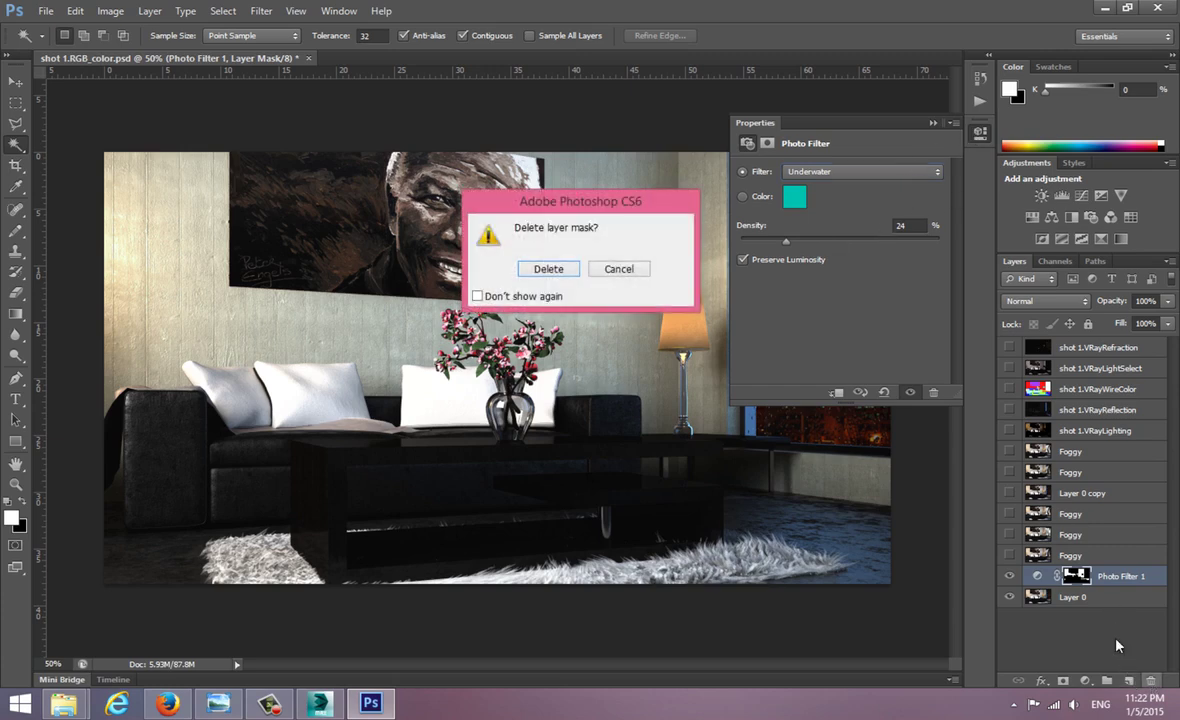
pyautogui.click(549, 270)
pyautogui.click(932, 123)
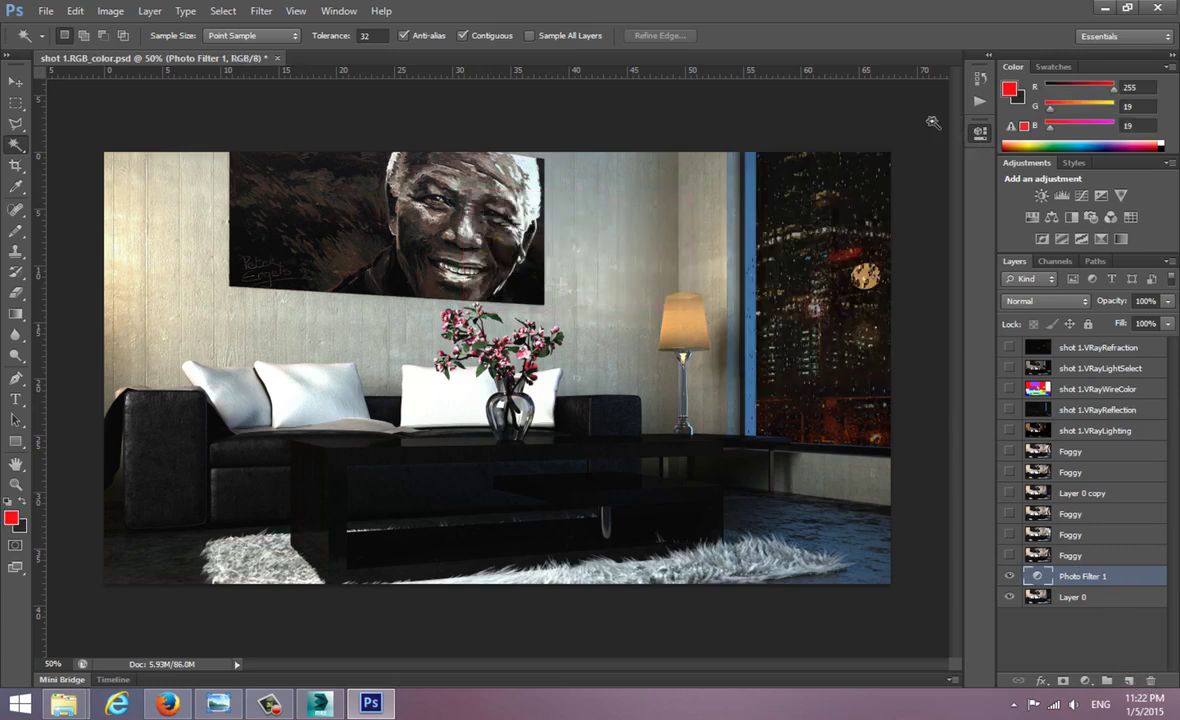
pyautogui.click(1150, 680)
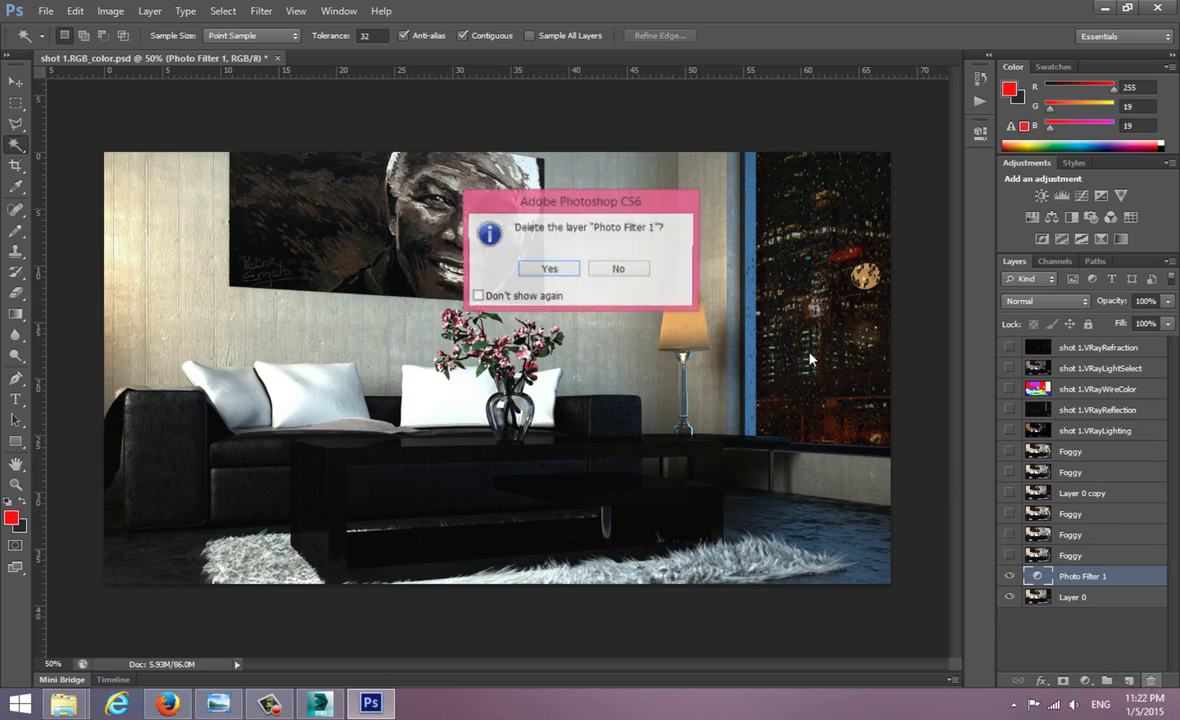
pyautogui.click(555, 267)
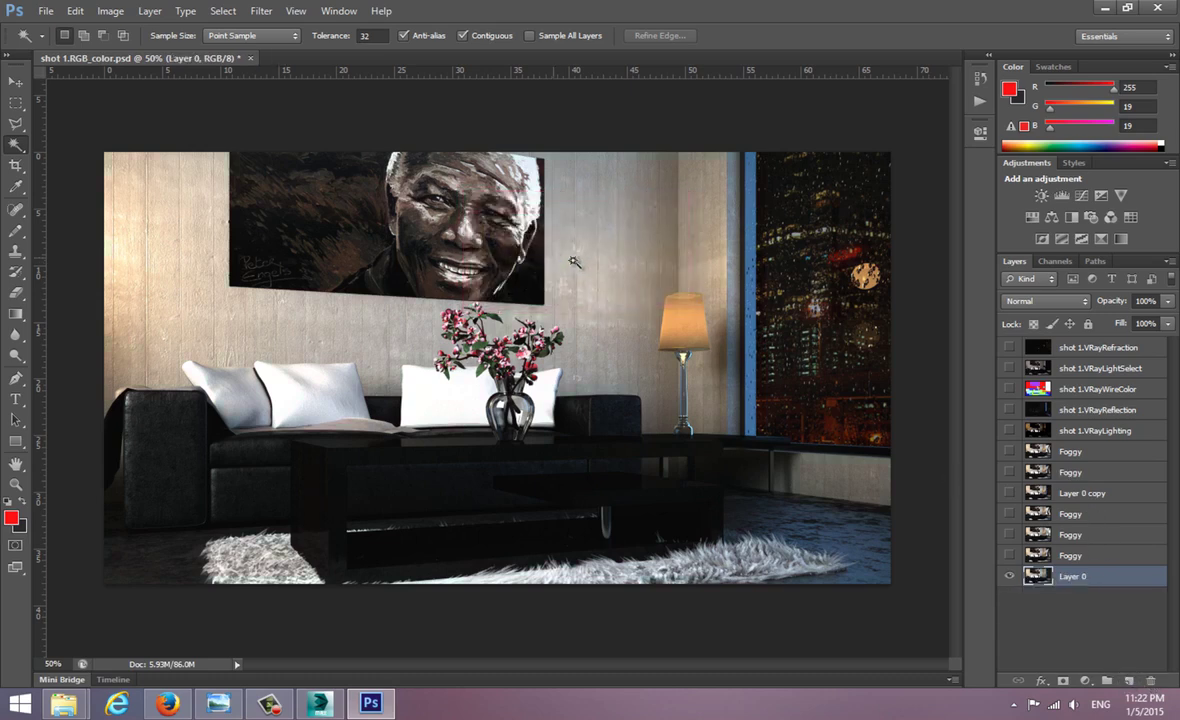
# Step: Select the white window area by Color Range using the VRayWireColor pass, and try to subtract the white sofa throw from the selection
pyautogui.click(1010, 389)
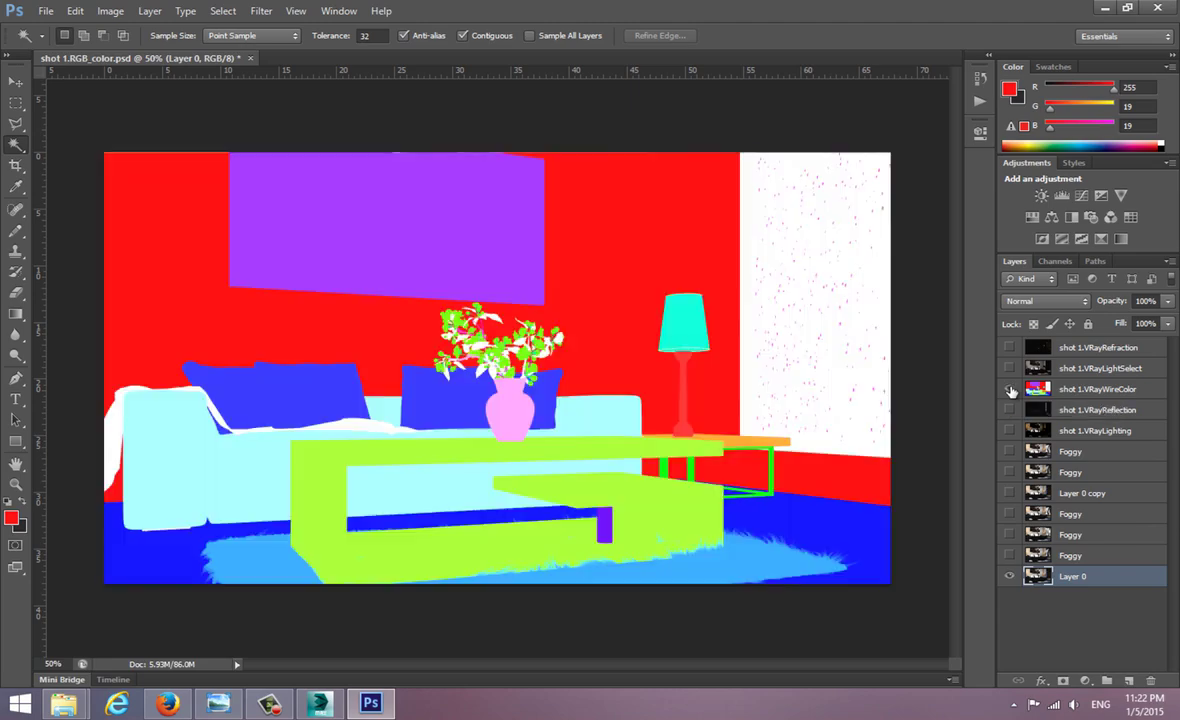
pyautogui.click(222, 11)
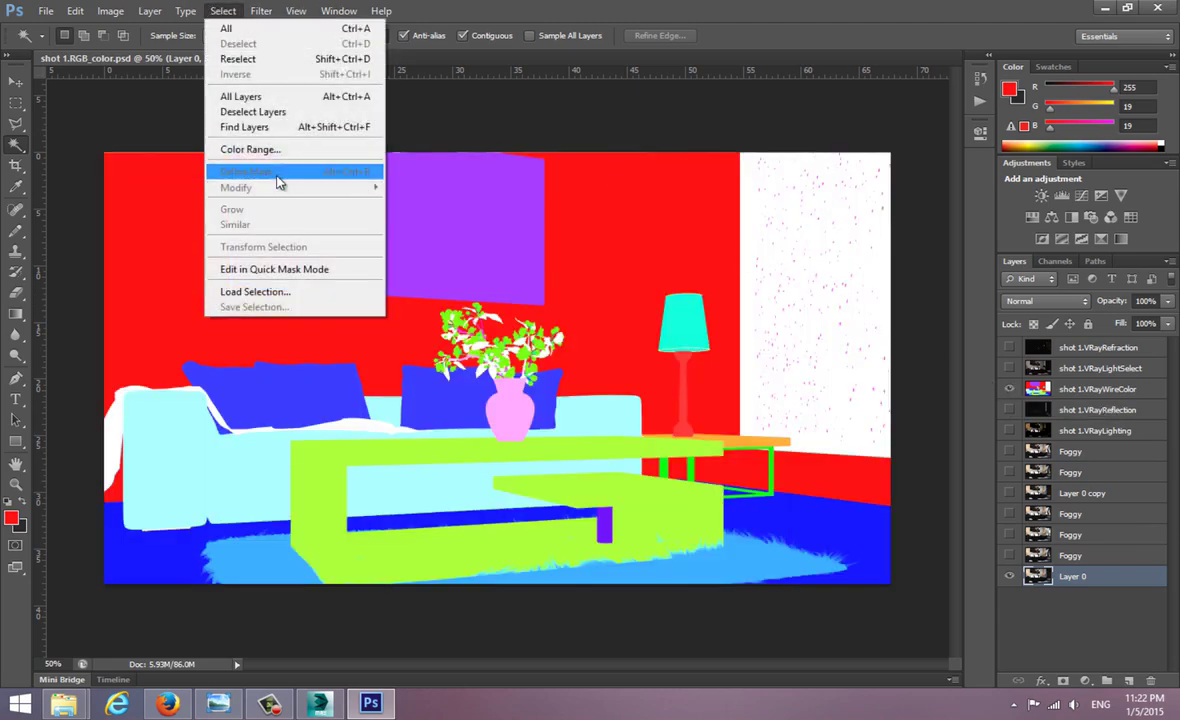
pyautogui.click(263, 150)
pyautogui.click(745, 212)
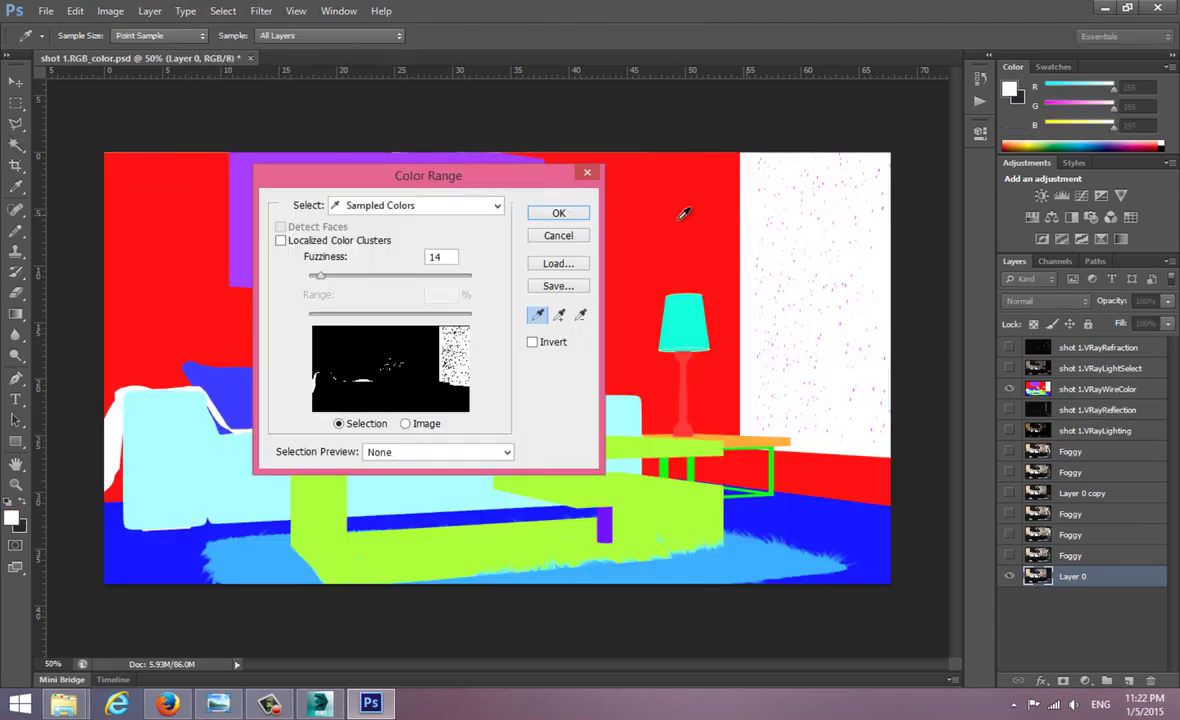
pyautogui.moveTo(323, 281)
pyautogui.mouseDown()
pyautogui.moveTo(490, 289)
pyautogui.moveTo(296, 291)
pyautogui.moveTo(324, 293)
pyautogui.mouseUp()
pyautogui.click(557, 214)
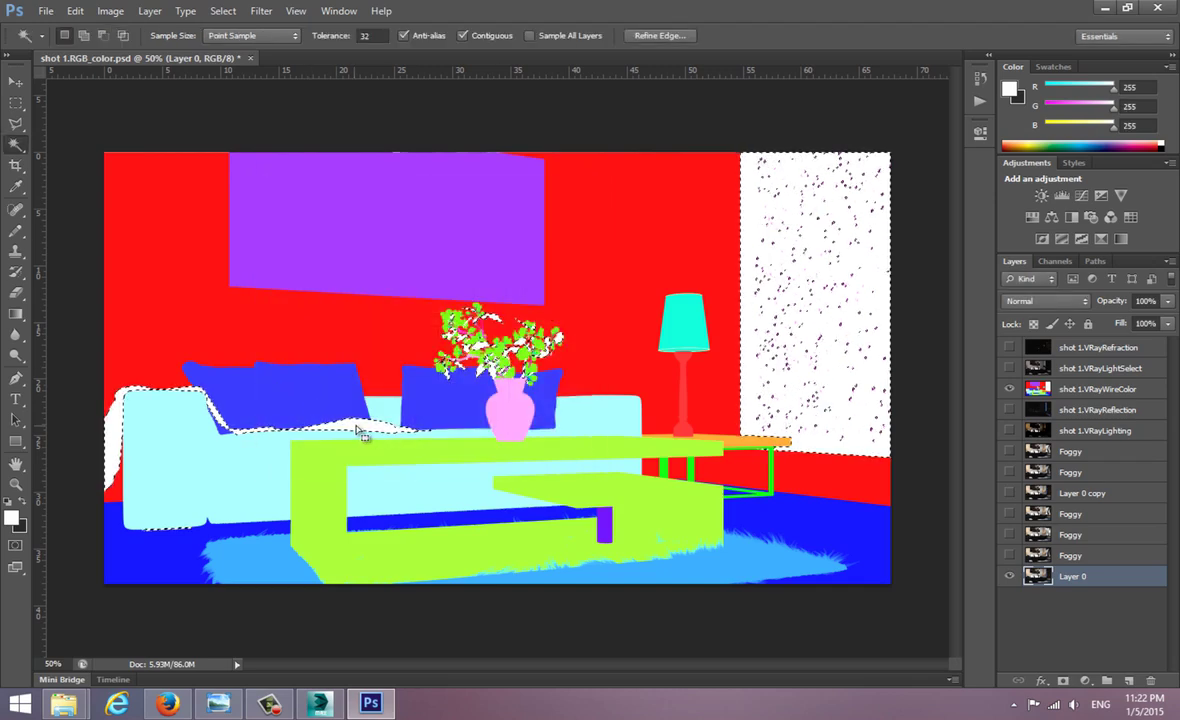
pyautogui.press('alt')
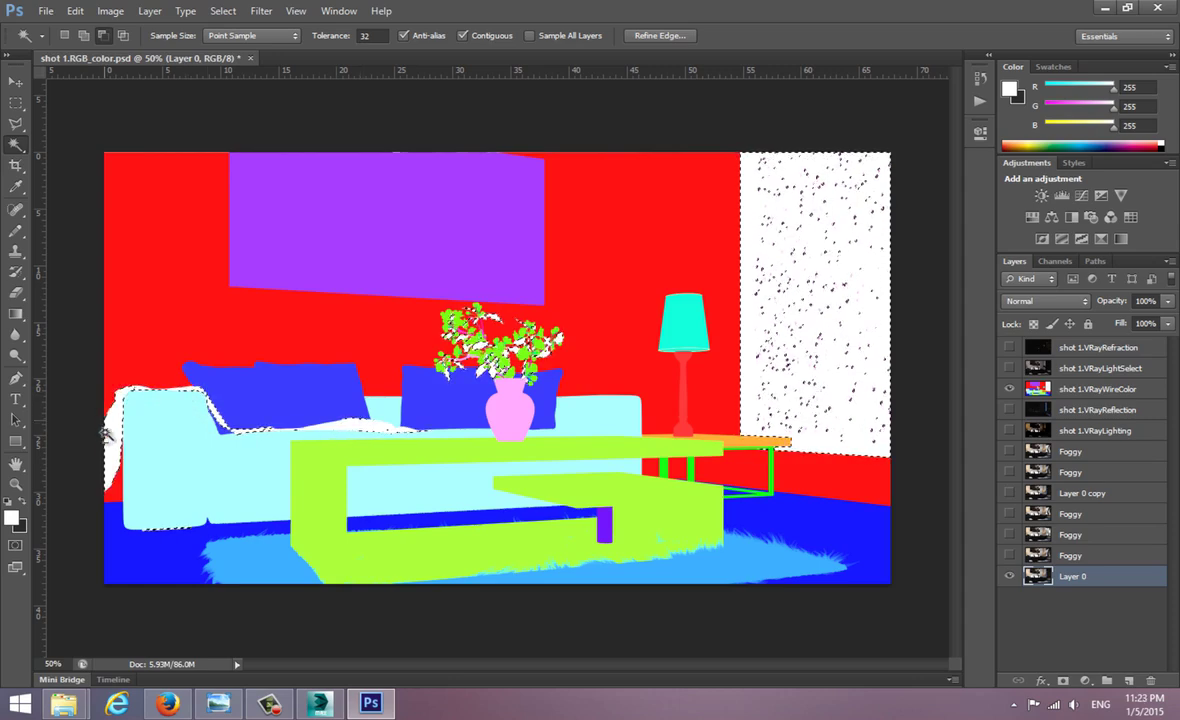
pyautogui.keyDown('alt'); pyautogui.click(214, 426); pyautogui.keyUp('alt')
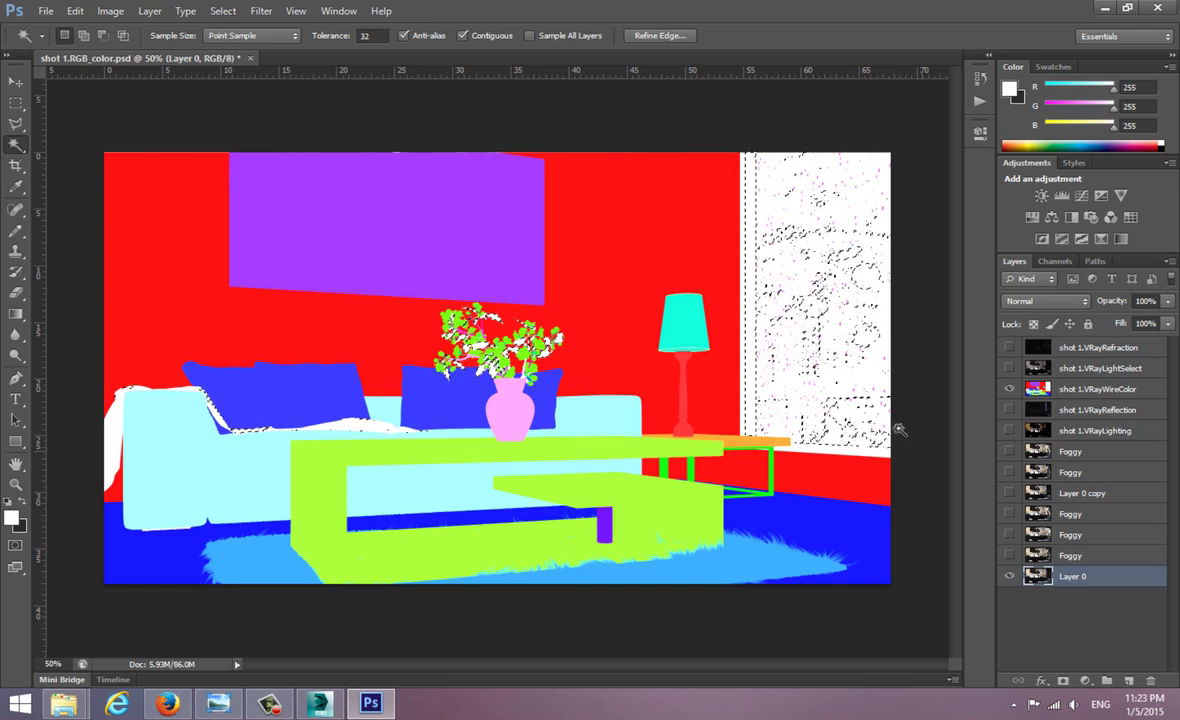
# Step: Try to subtract the sofa throw and copy the selected window area to a new layer, undo the copy and clear the selection
pyautogui.keyDown('shift'); pyautogui.click(832, 439); pyautogui.keyUp('shift')
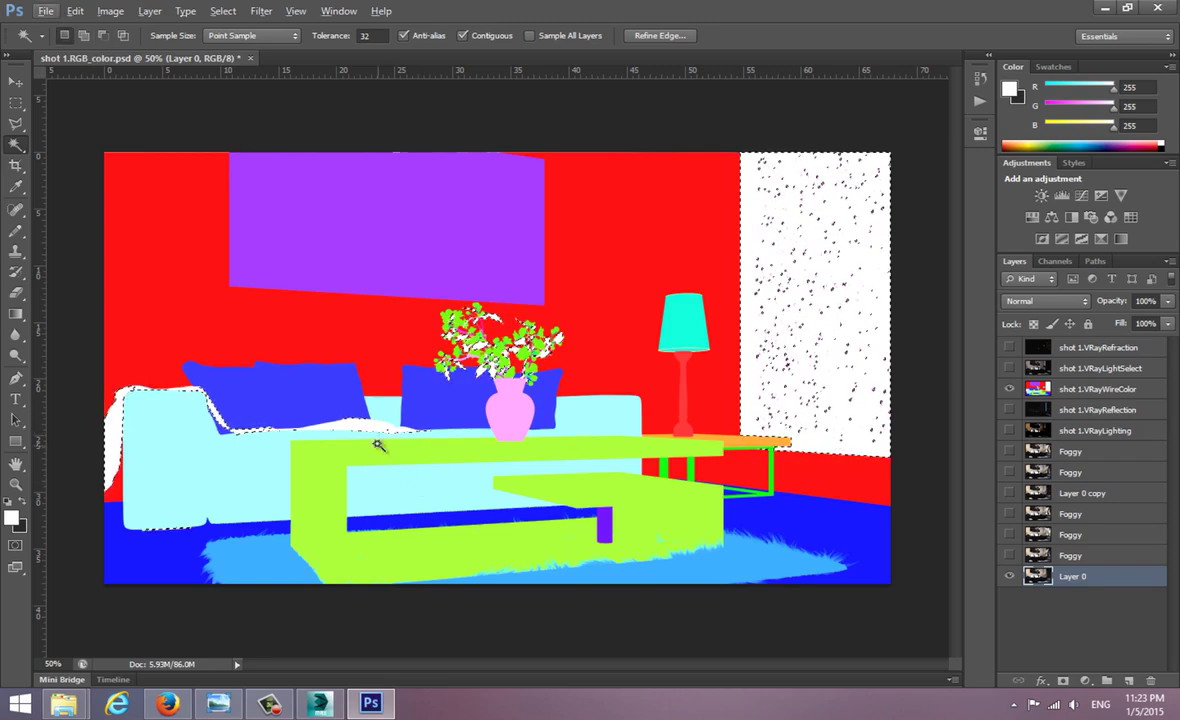
pyautogui.keyDown('shift'); pyautogui.click(220, 413); pyautogui.keyUp('shift')
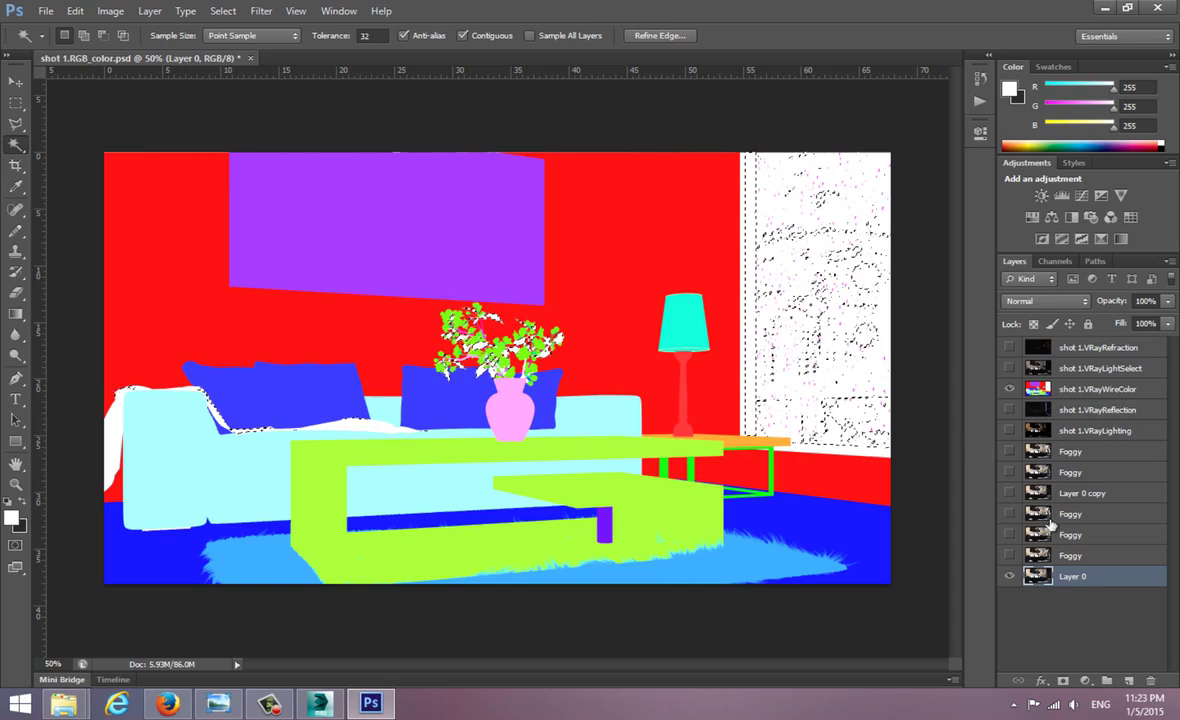
pyautogui.hotkey('ctrl', 'j')
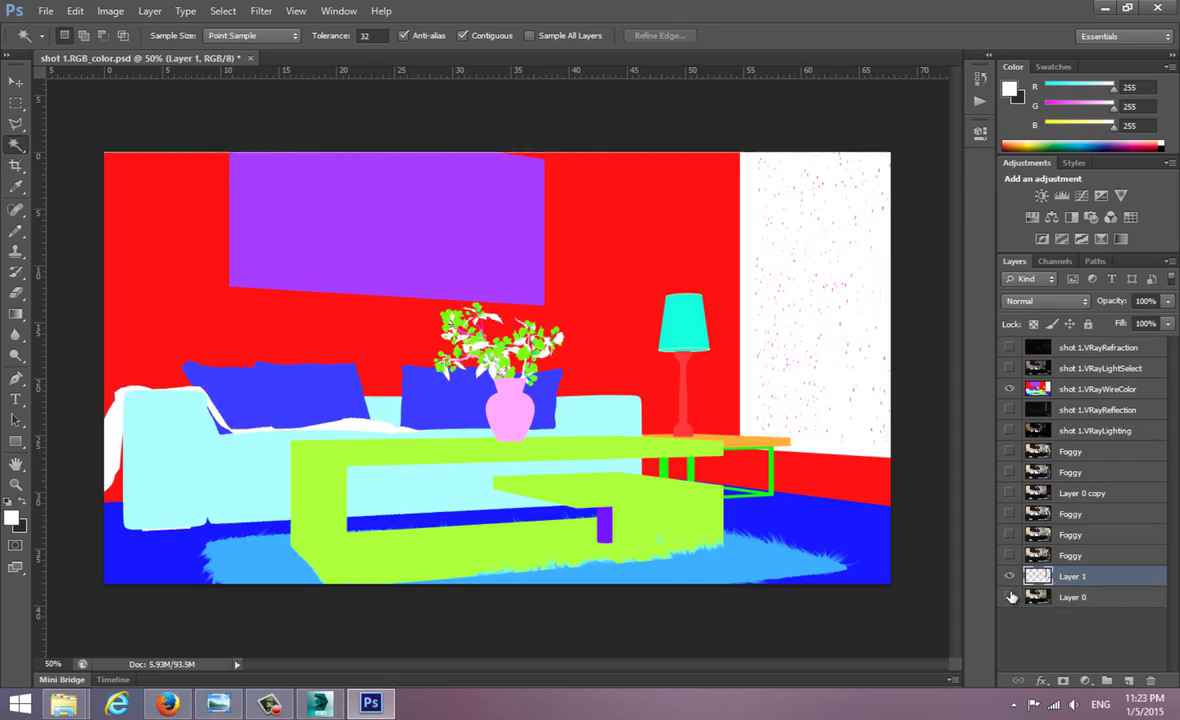
pyautogui.click(1009, 389)
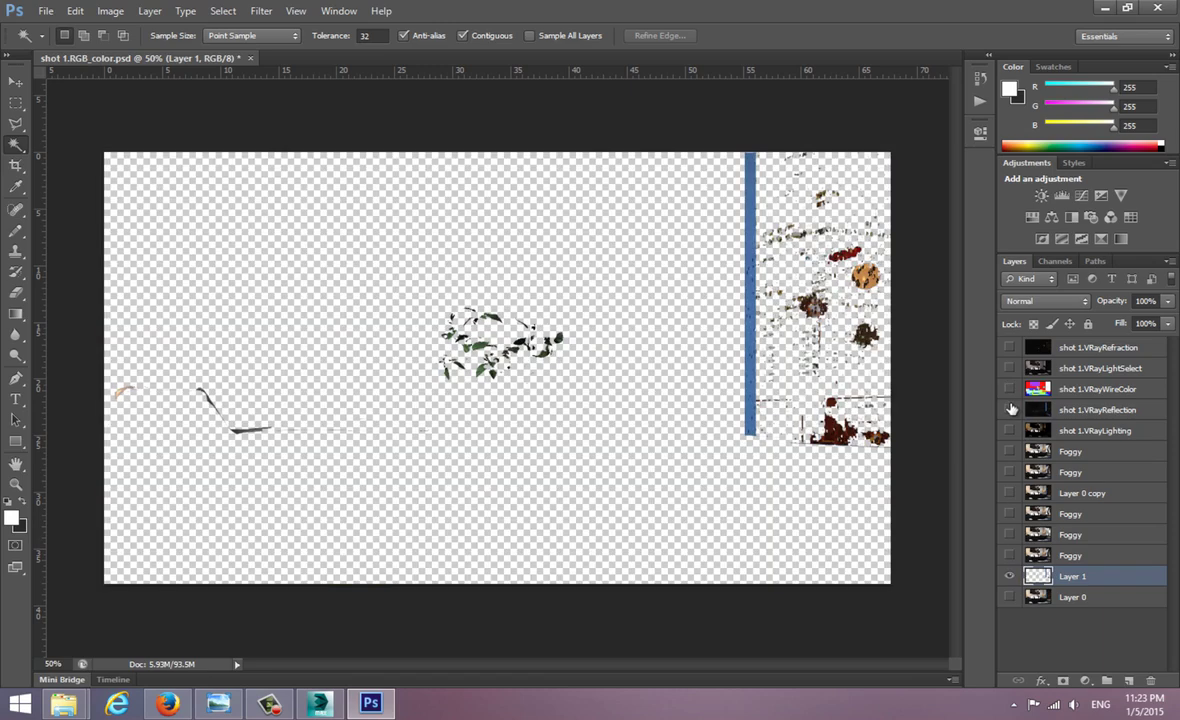
pyautogui.hotkey('ctrl', 'z')
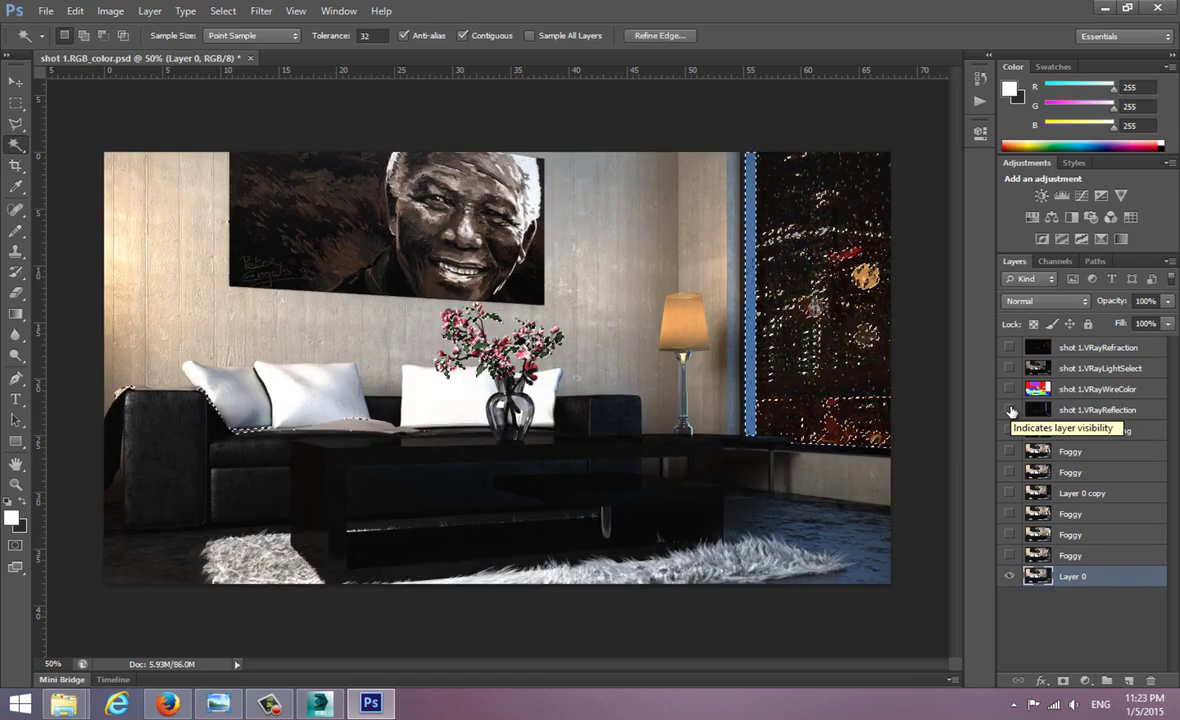
pyautogui.click(1026, 555)
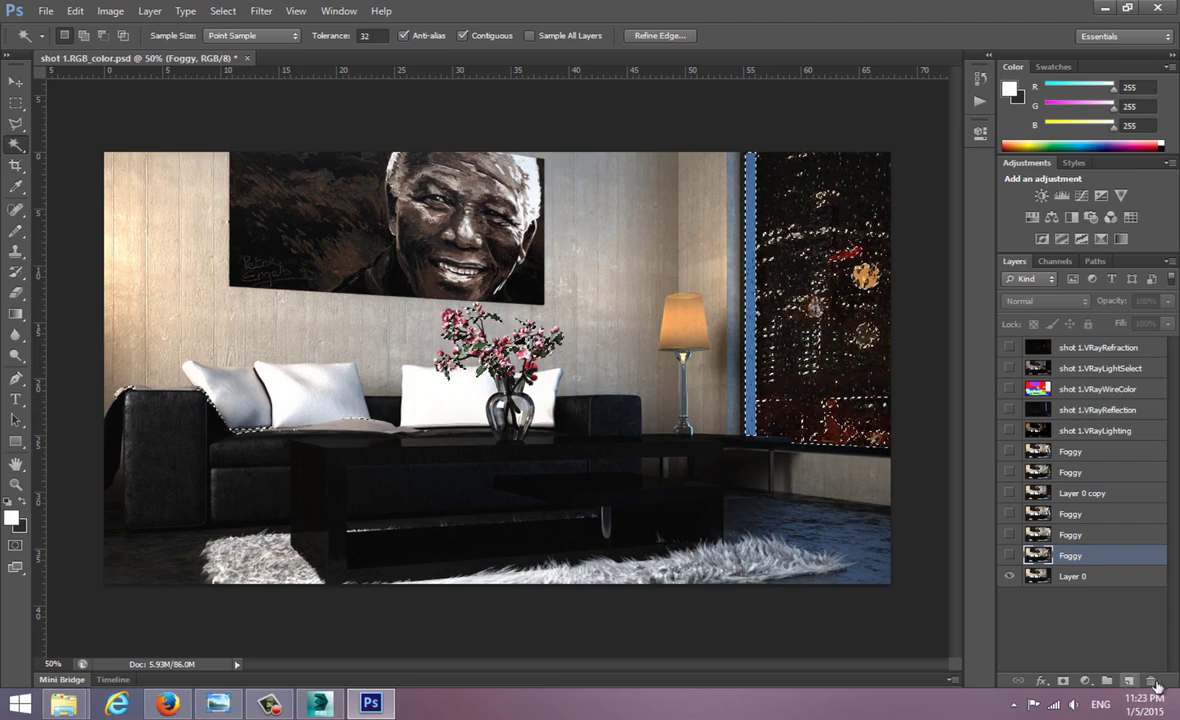
pyautogui.hotkey('ctrl', 'd')
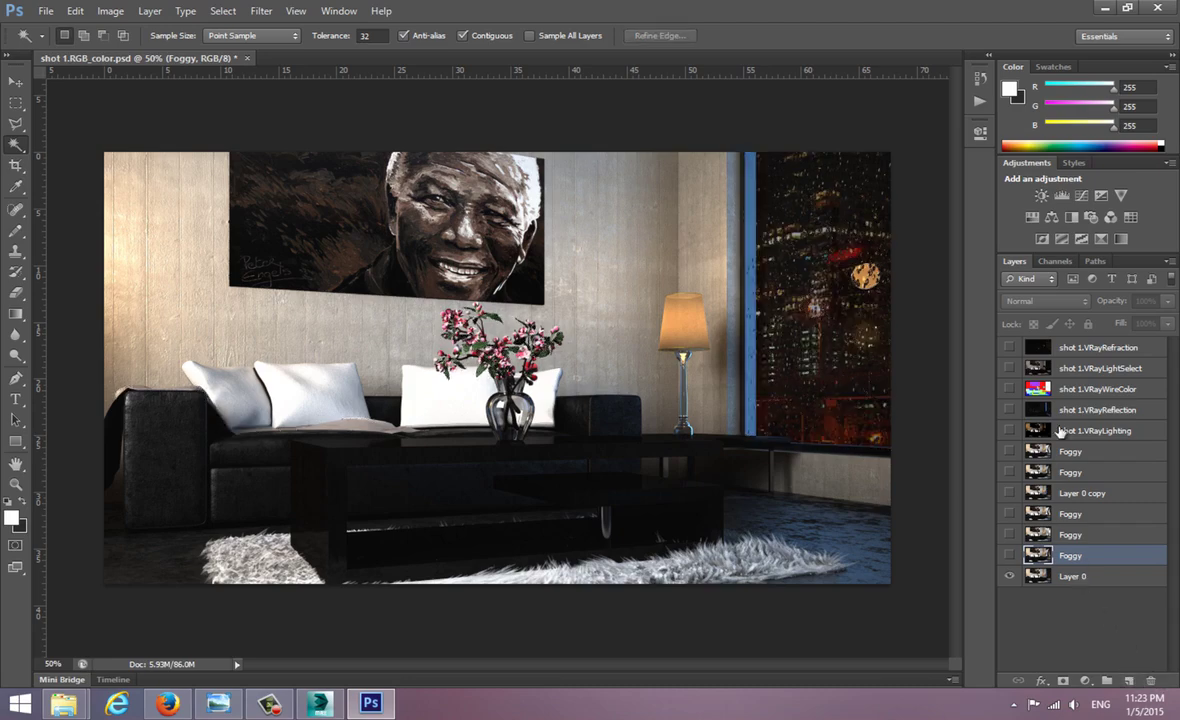
# Step: Select the white window area on the VRayWireColor layer by Color Range with fuzziness 33, leaving out the white sofa throw
pyautogui.click(1072, 392)
pyautogui.click(1010, 390)
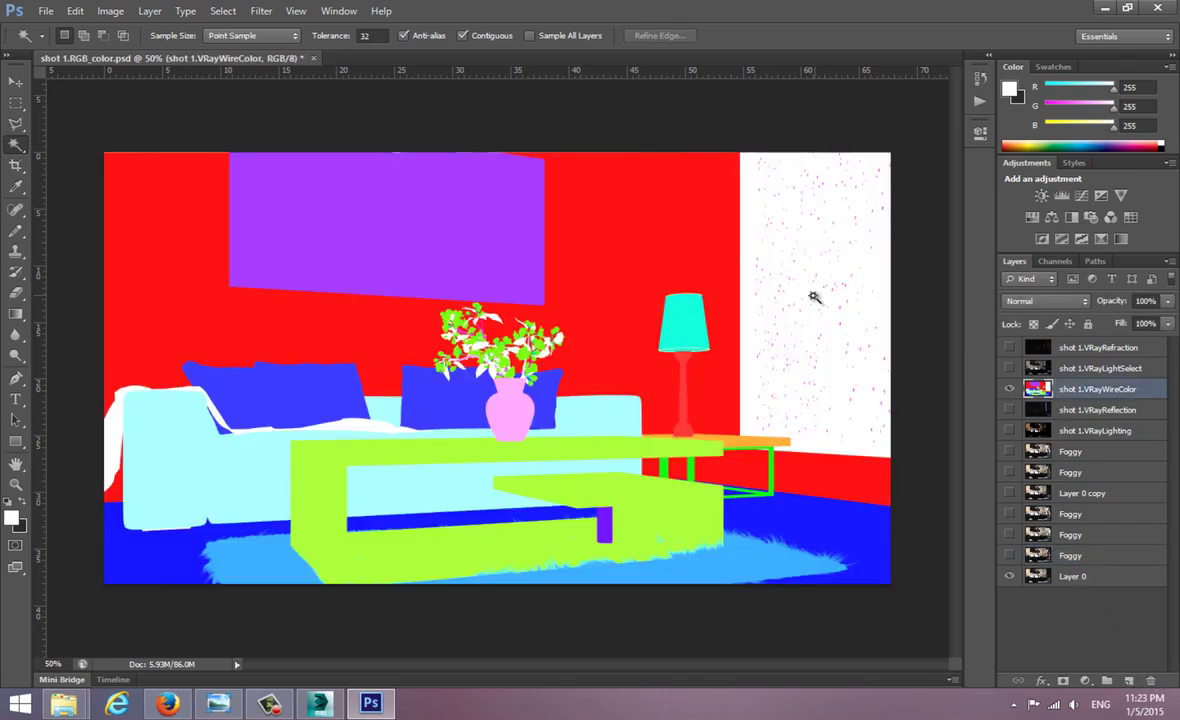
pyautogui.click(222, 11)
pyautogui.click(255, 150)
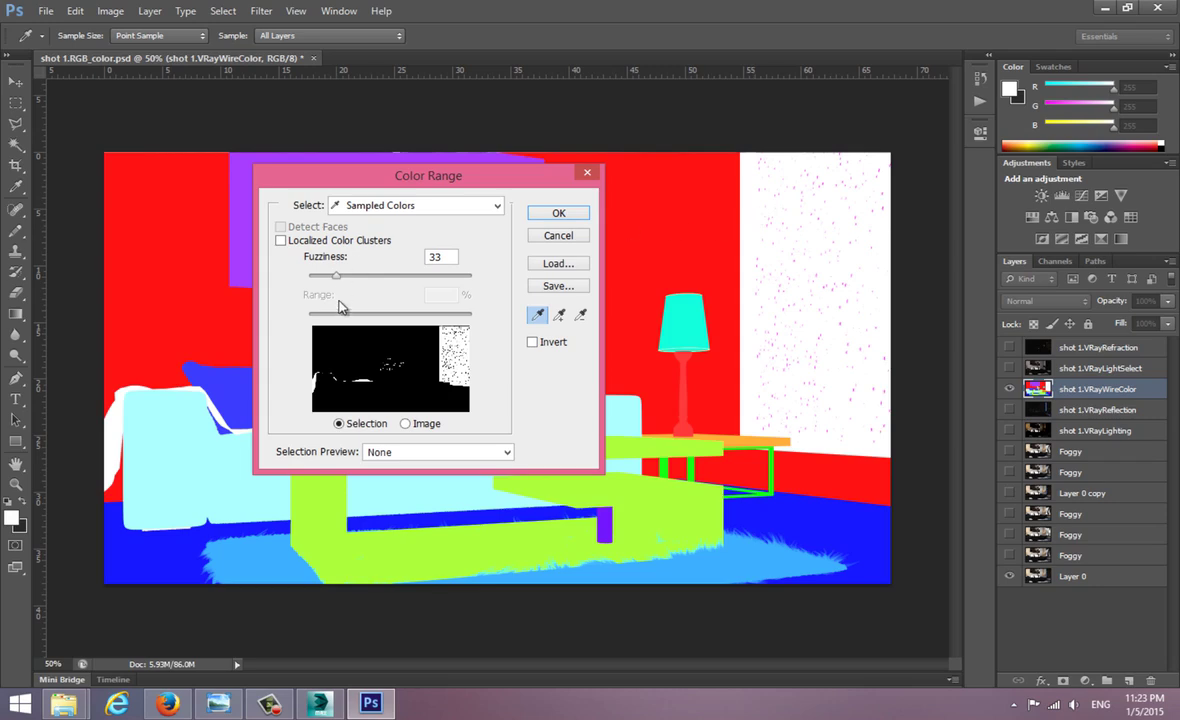
pyautogui.press('Return')
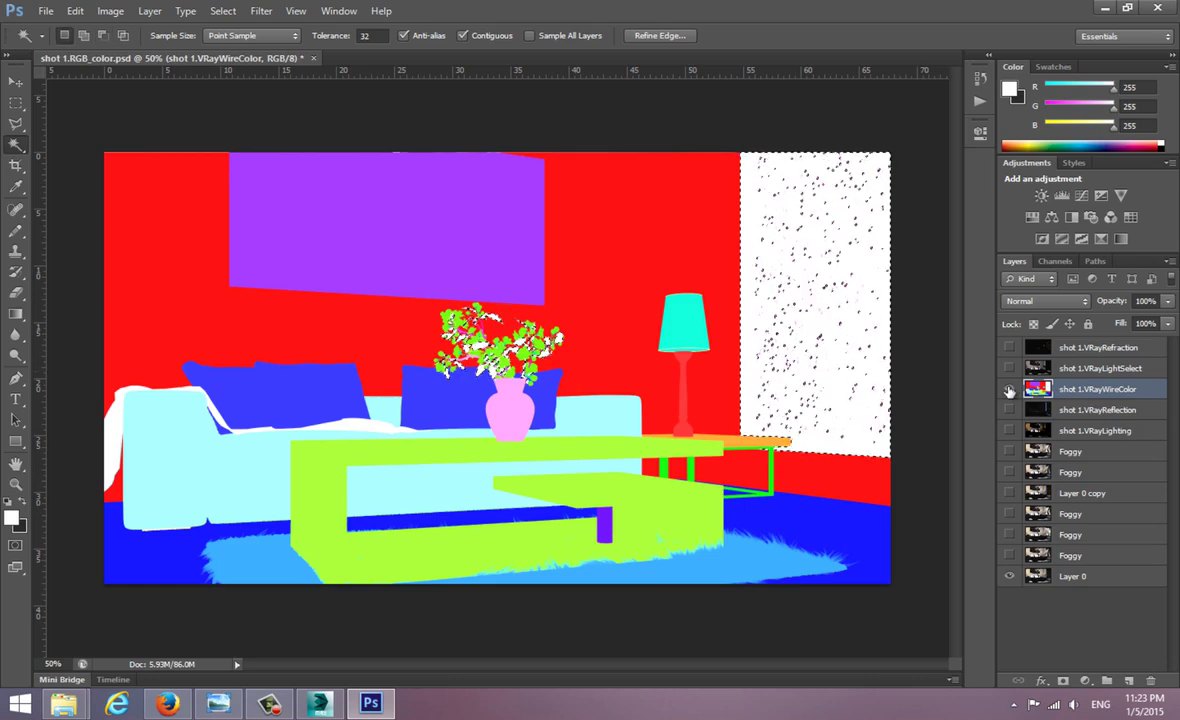
# Step: Hide the VRayWireColor layer and copy the selected window area of Layer 0 to a new layer
pyautogui.click(1009, 388)
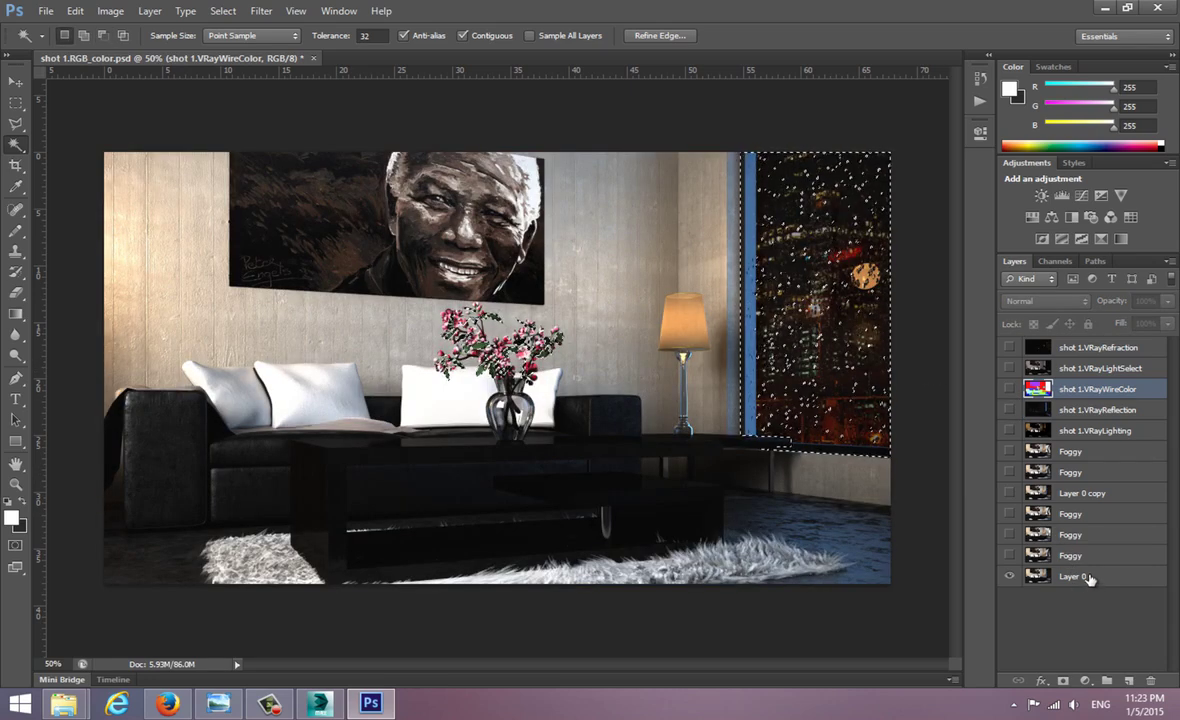
pyautogui.click(1090, 579)
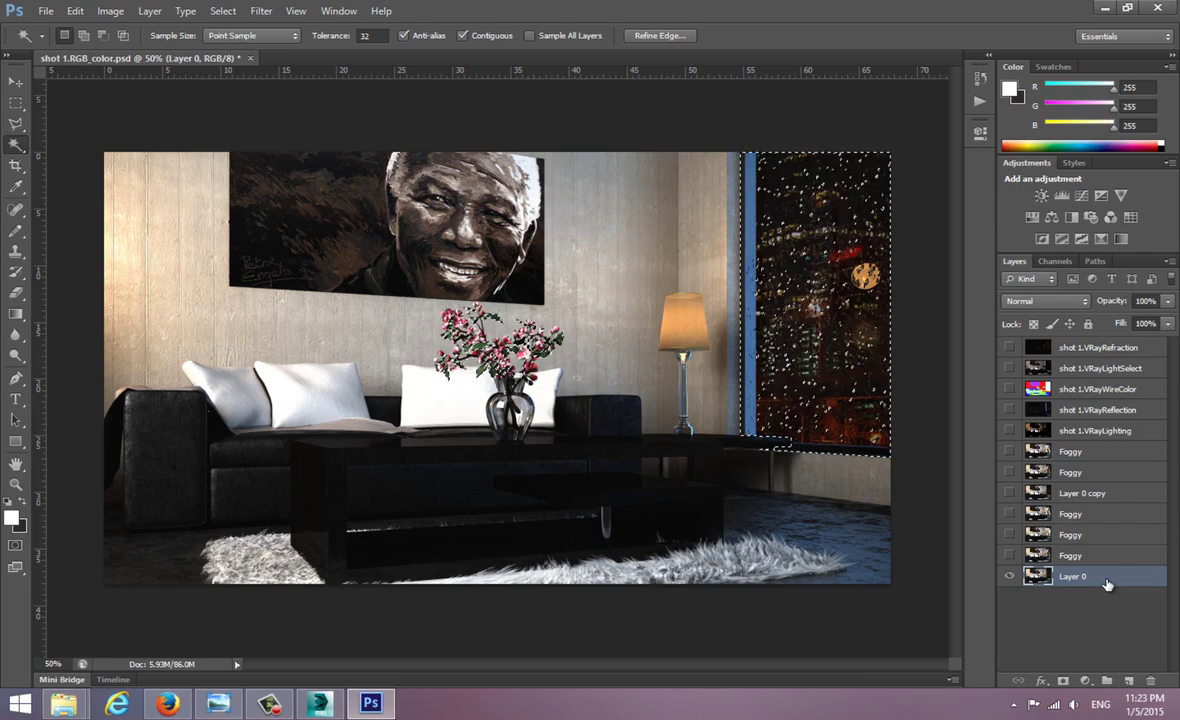
pyautogui.hotkey('ctrl', 'shift', 'alt', 'n')
pyautogui.hotkey('ctrl', 'd')
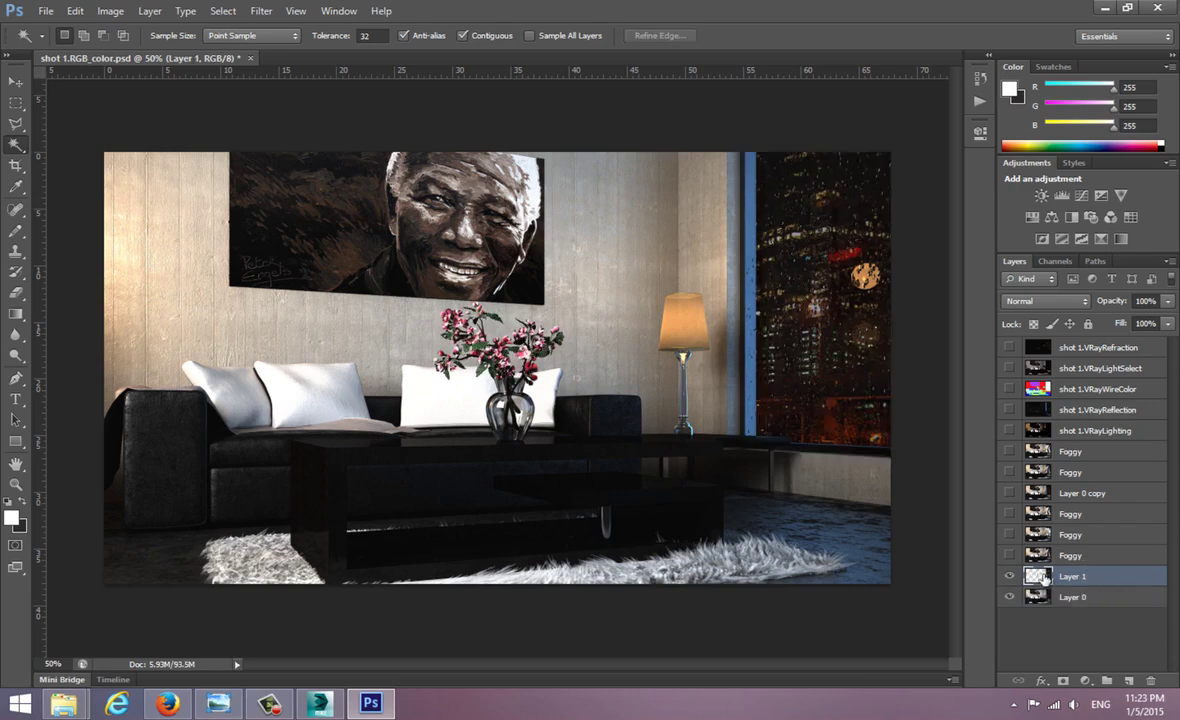
# Step: Isolate the window layer, delete the stray plant leaves from it, and show Layer 0 again
pyautogui.click(1010, 597)
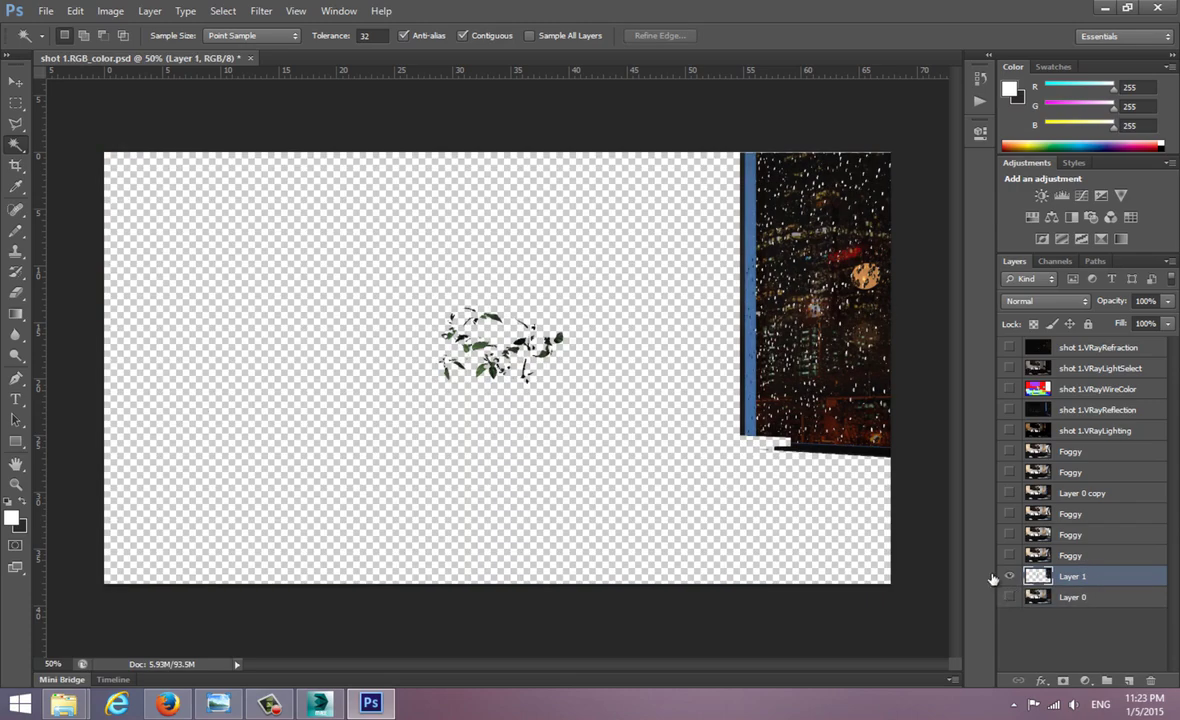
pyautogui.press('m')
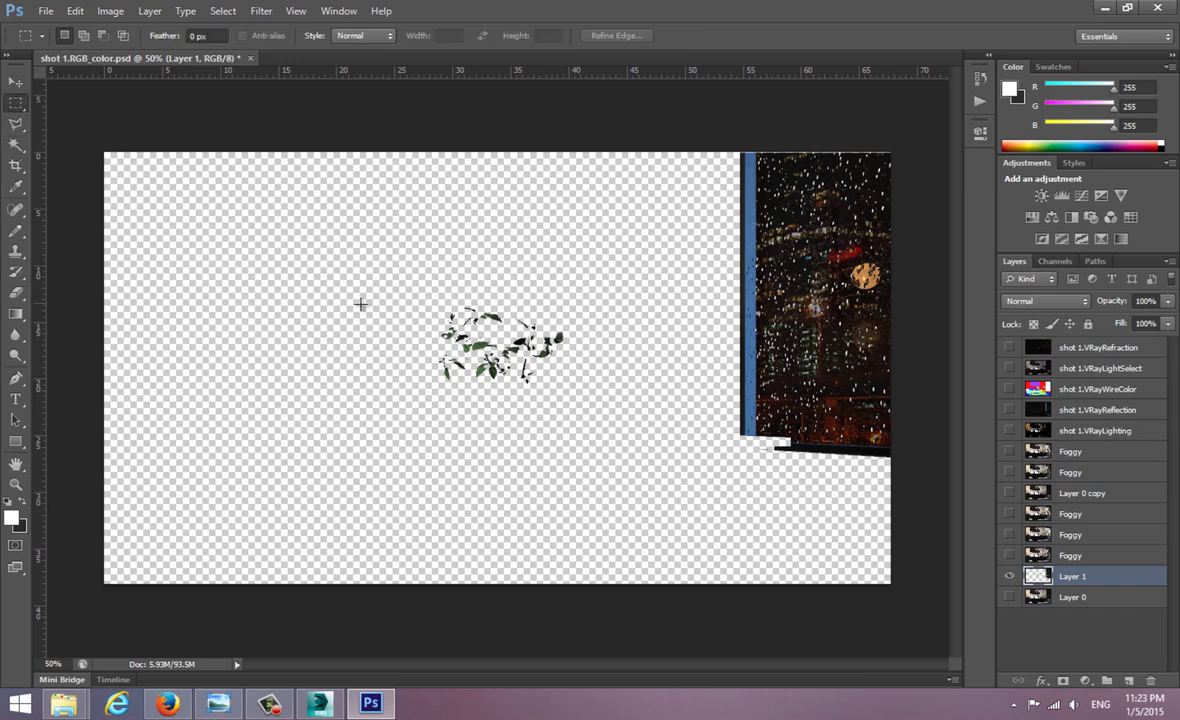
pyautogui.moveTo(376, 259); pyautogui.dragTo(695, 457)
pyautogui.press('Delete')
pyautogui.hotkey('ctrl', 'd')
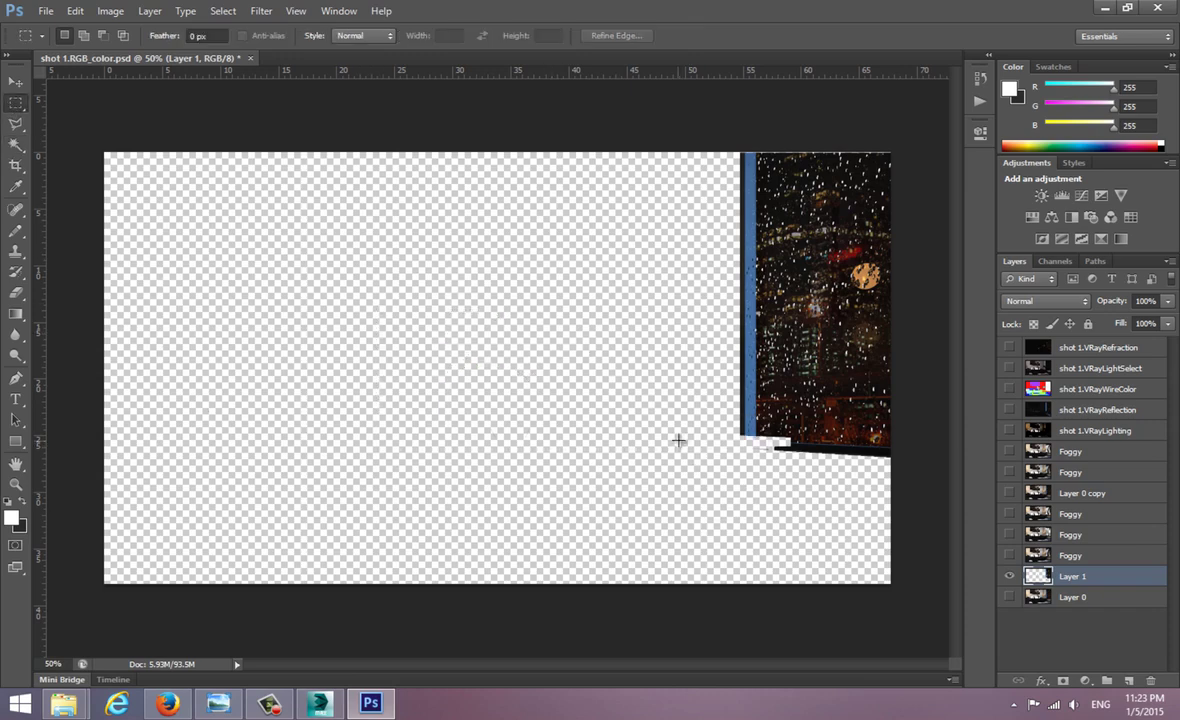
pyautogui.click(1010, 597)
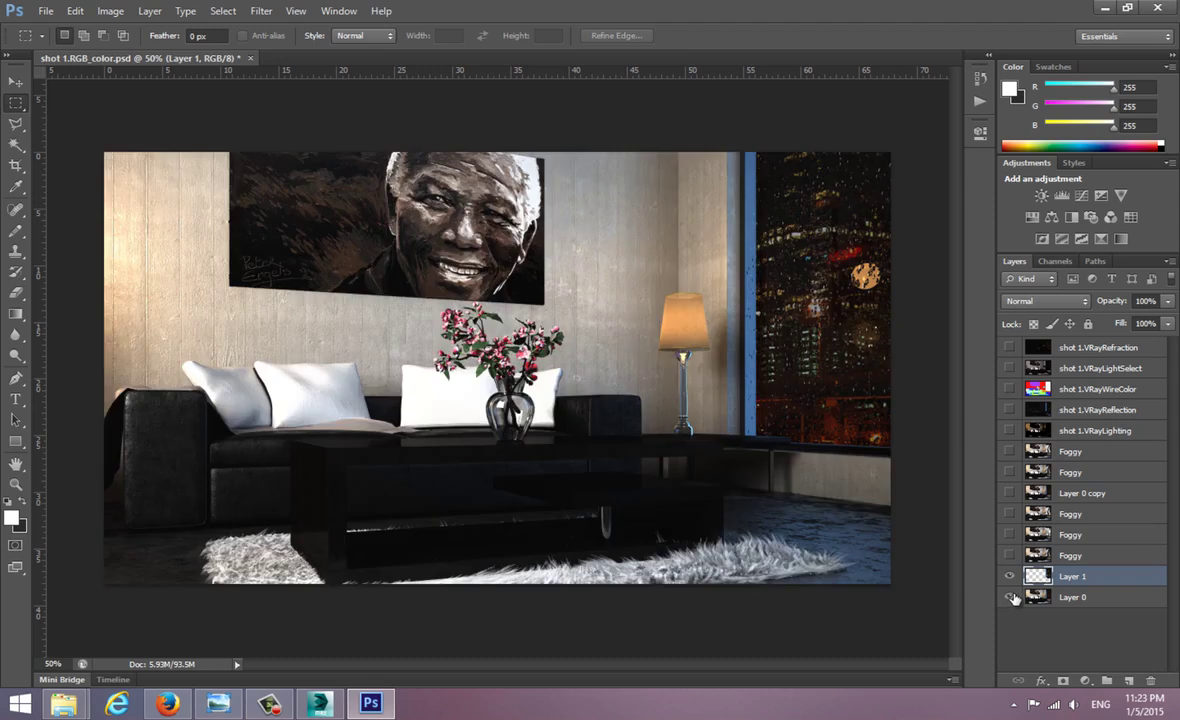
# Step: Display the recorded actions and examine the PFx_Rainy_day action file in the Lesson 1 folder
pyautogui.click(980, 104)
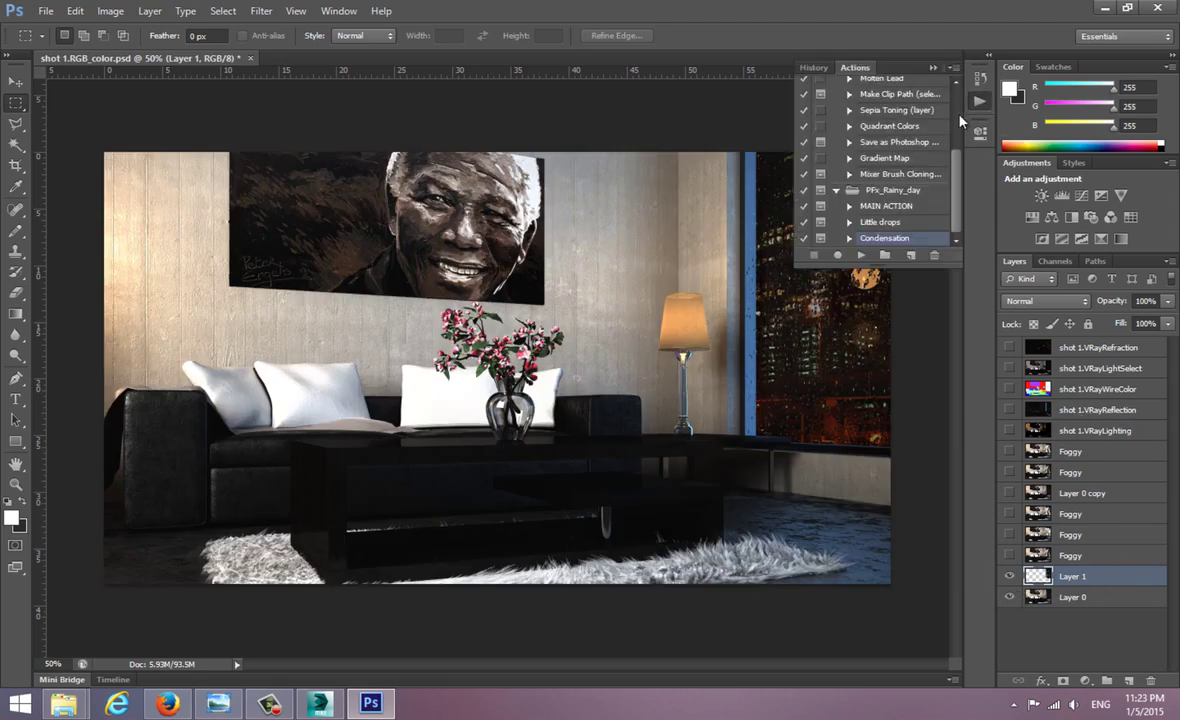
pyautogui.moveTo(63, 704)
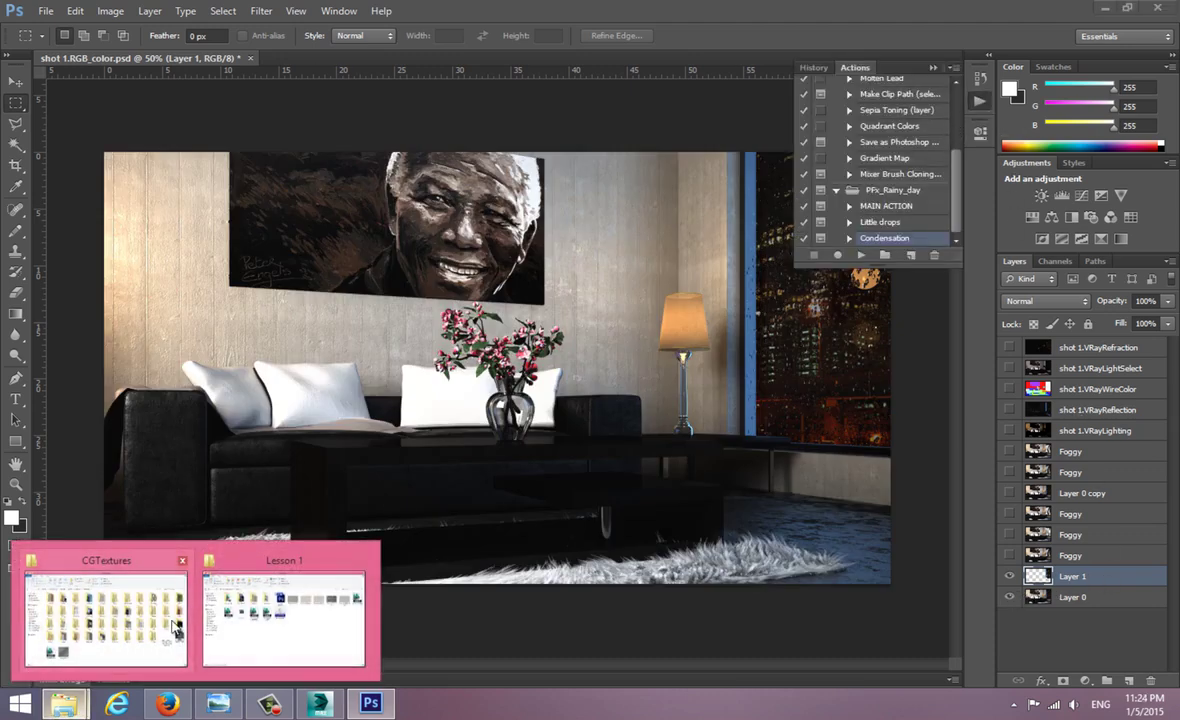
pyautogui.click(262, 575)
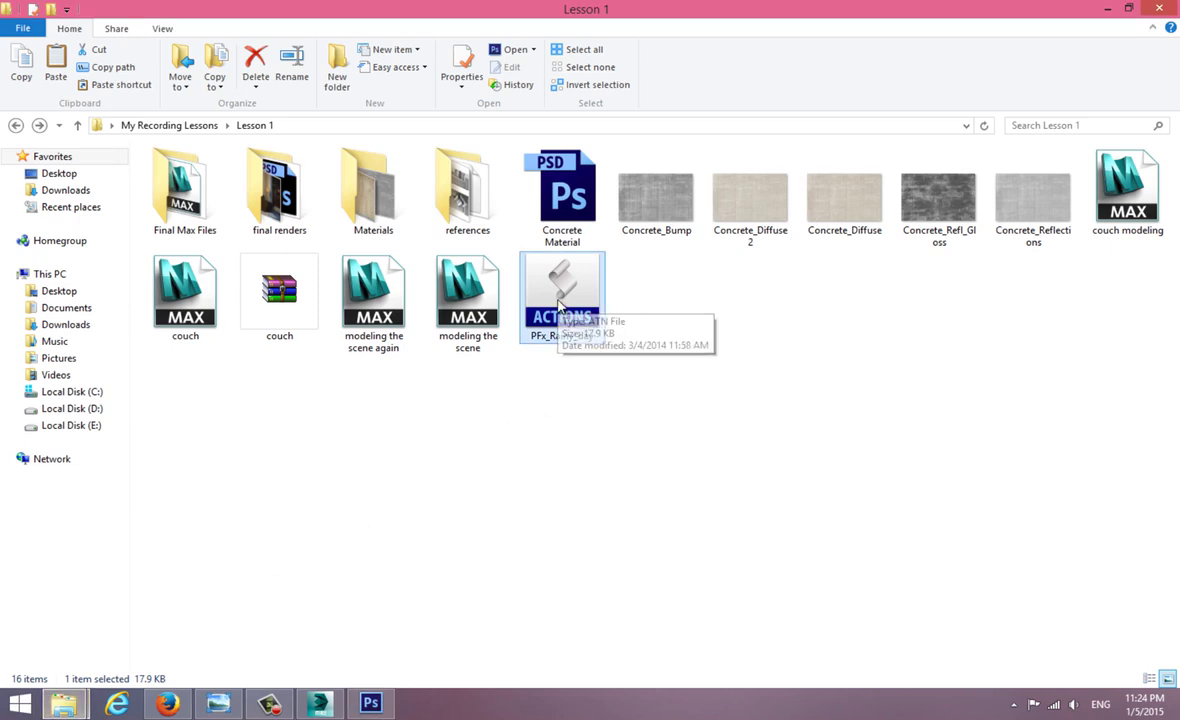
pyautogui.moveTo(560, 307); pyautogui.dragTo(364, 584)
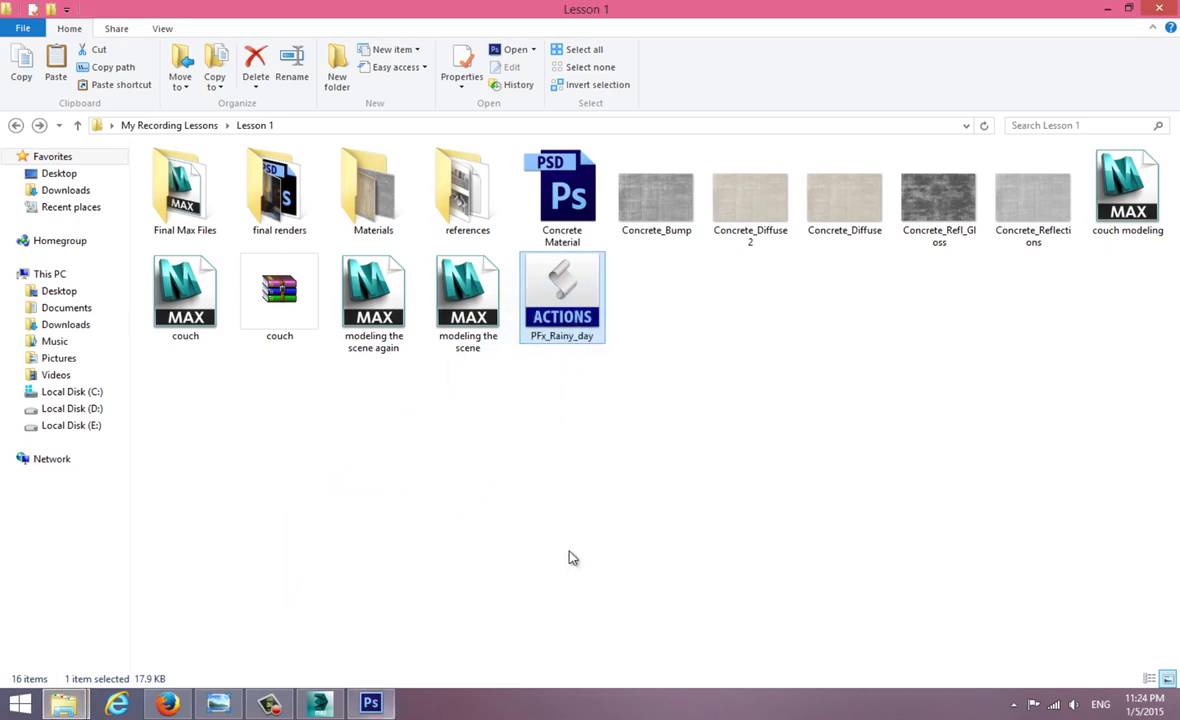
pyautogui.click(1107, 8)
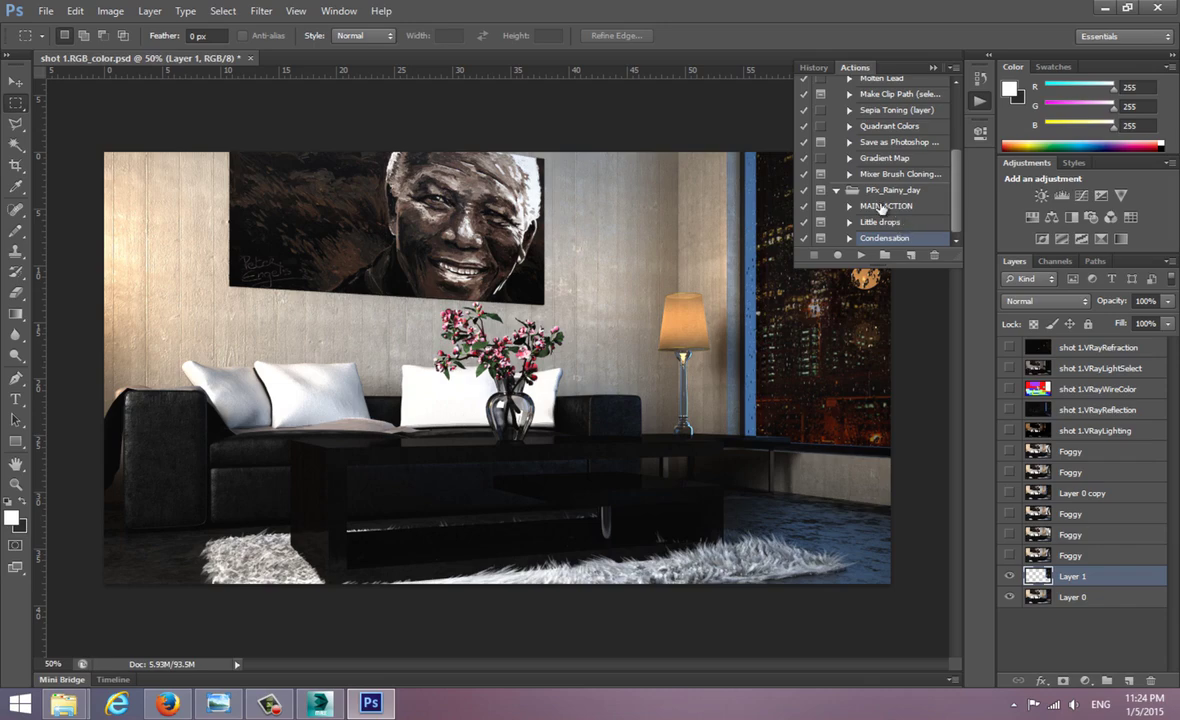
# Step: Hide the list of recorded actions and display it again
pyautogui.click(339, 11)
pyautogui.click(382, 88)
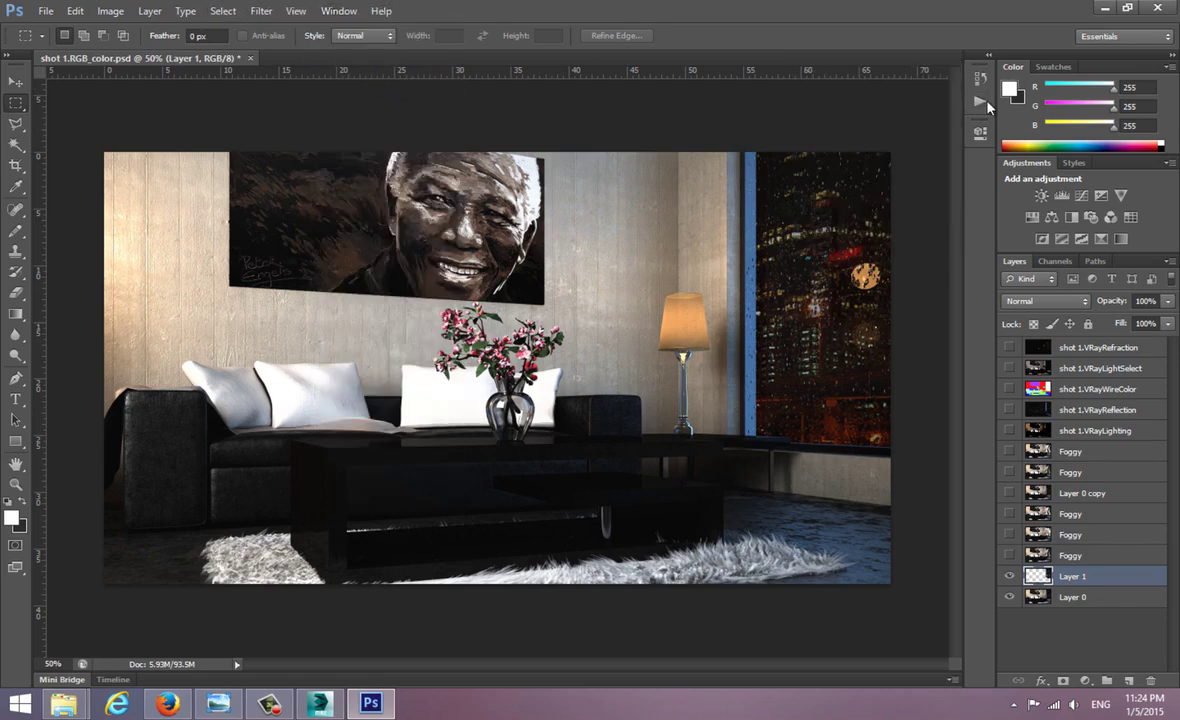
pyautogui.click(339, 11)
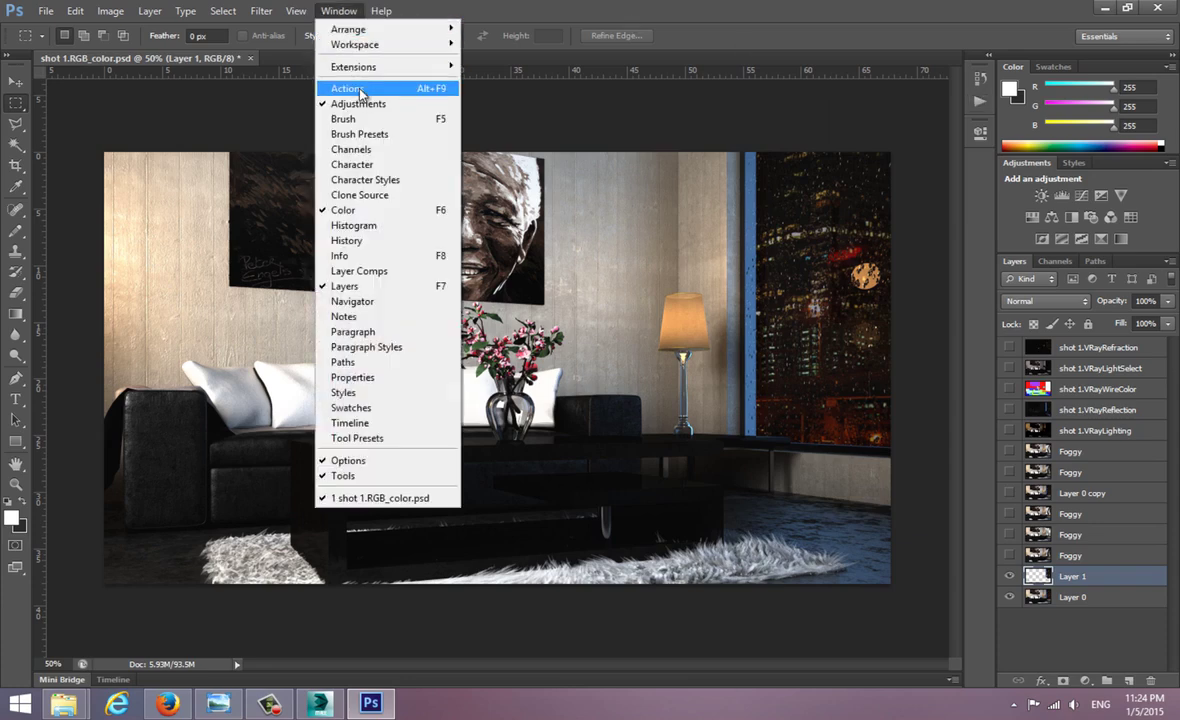
pyautogui.click(402, 88)
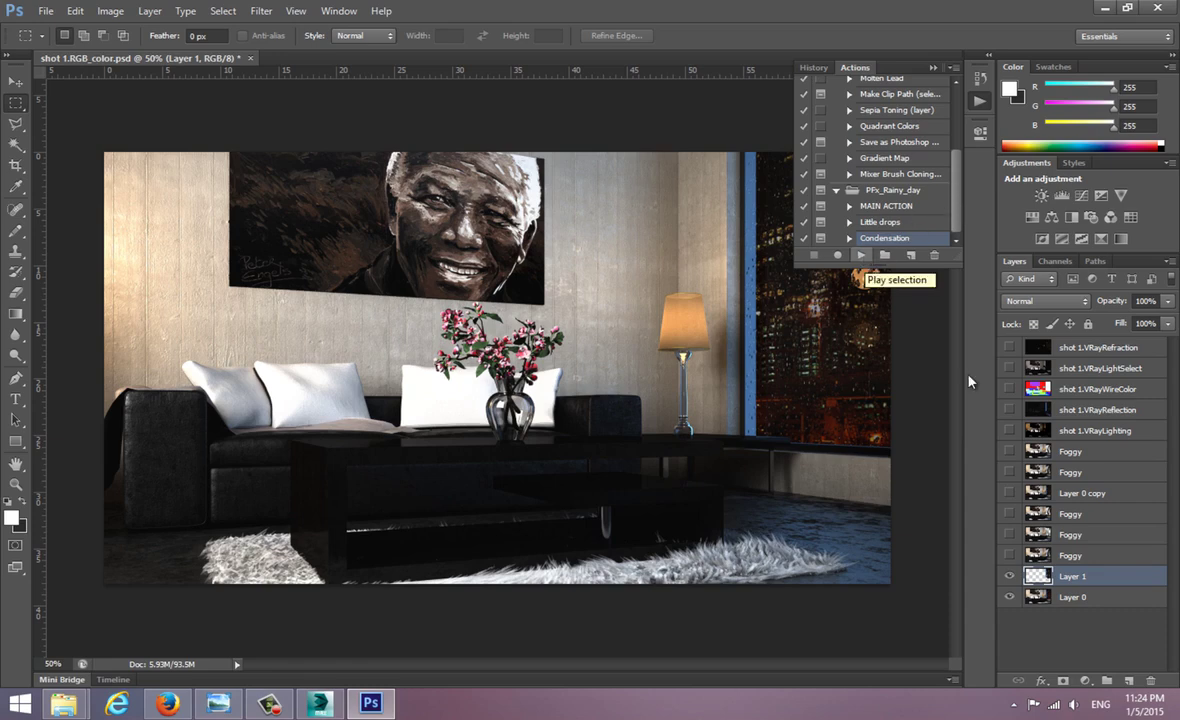
# Step: Load Layer 1's outline as a selection and run the Condensation action on it with a threshold level of 43
pyautogui.keyDown('ctrl'); pyautogui.click(1038, 576); pyautogui.keyUp('ctrl')
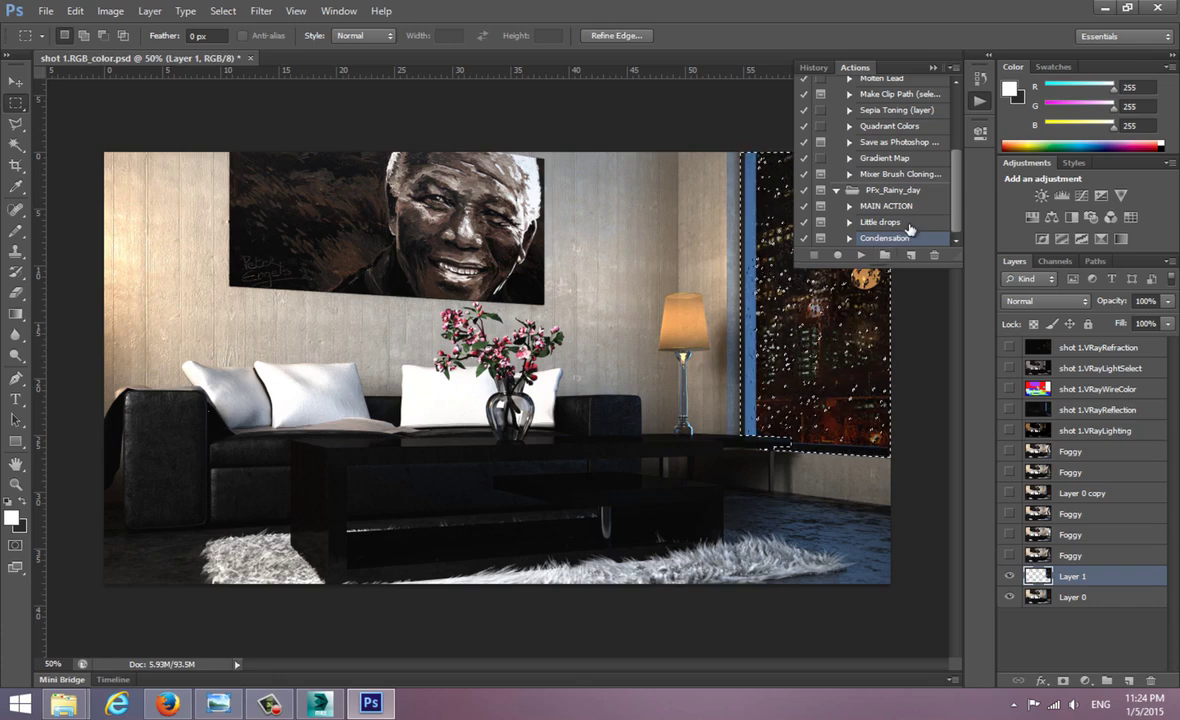
pyautogui.click(858, 256)
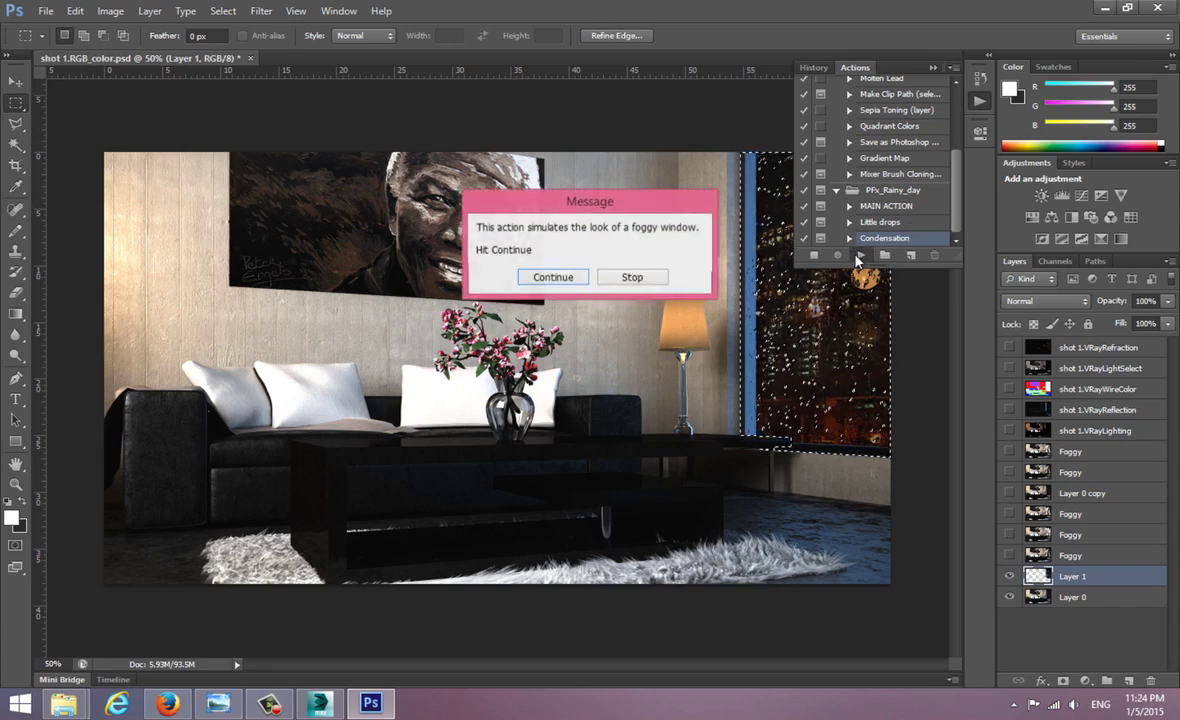
pyautogui.click(556, 278)
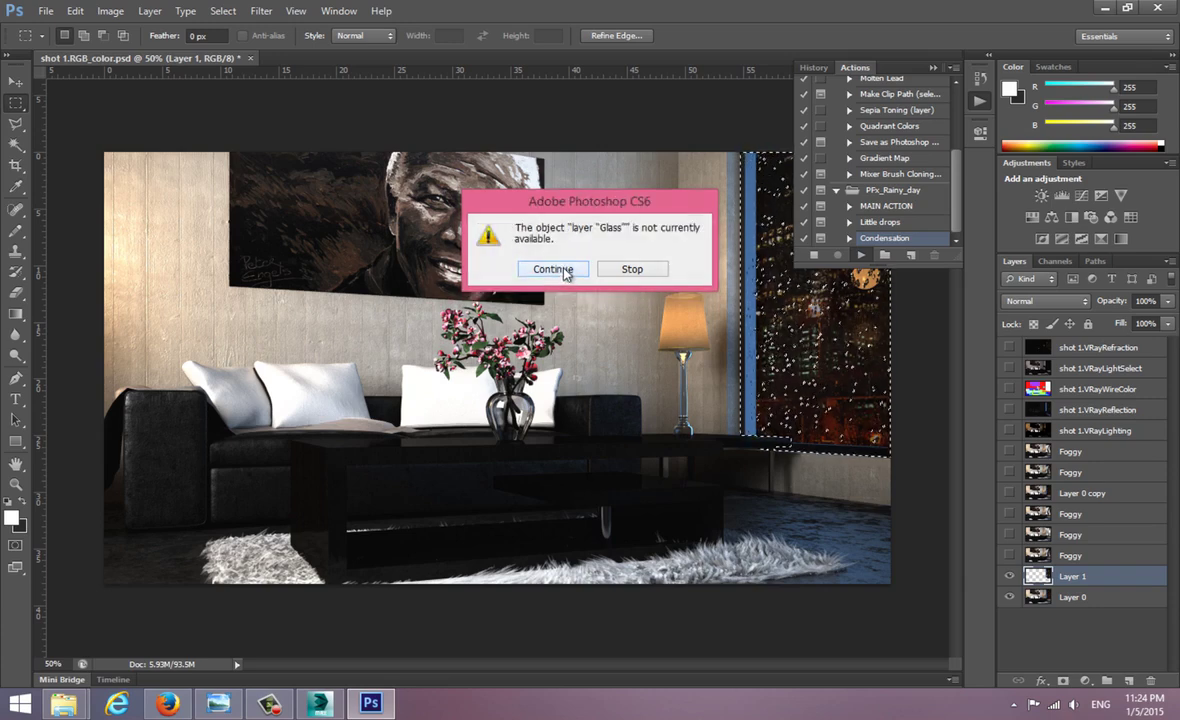
pyautogui.click(555, 272)
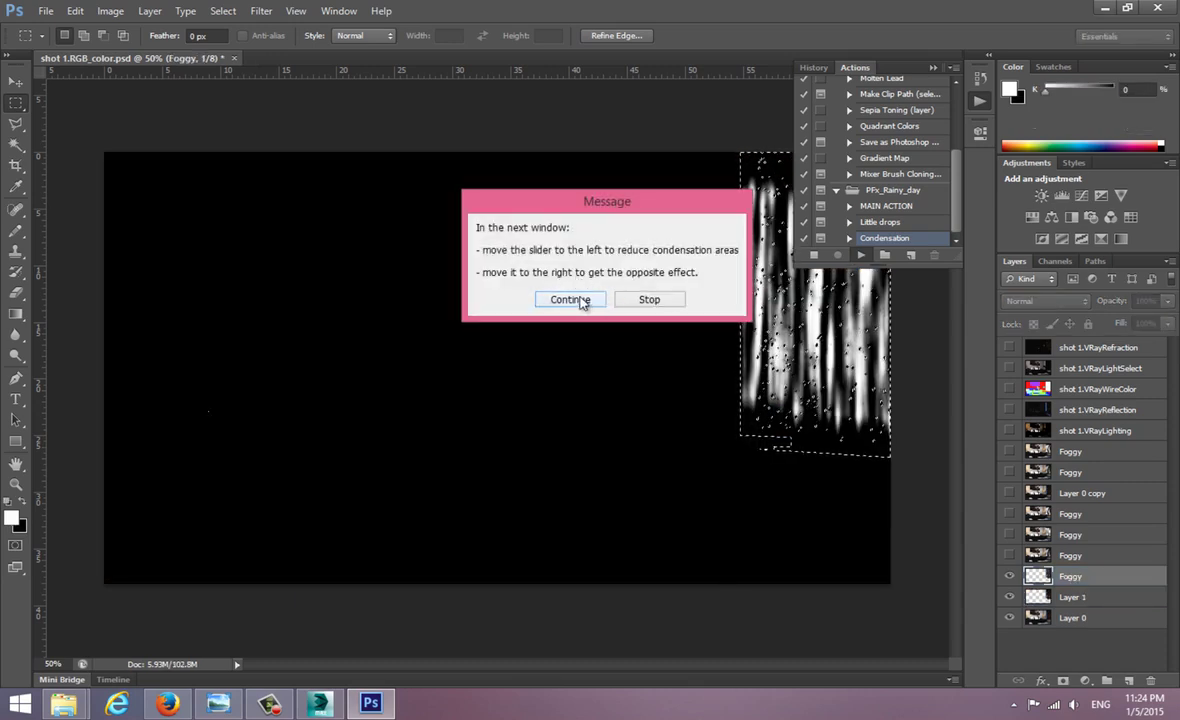
pyautogui.click(586, 302)
pyautogui.moveTo(565, 316); pyautogui.dragTo(483, 325)
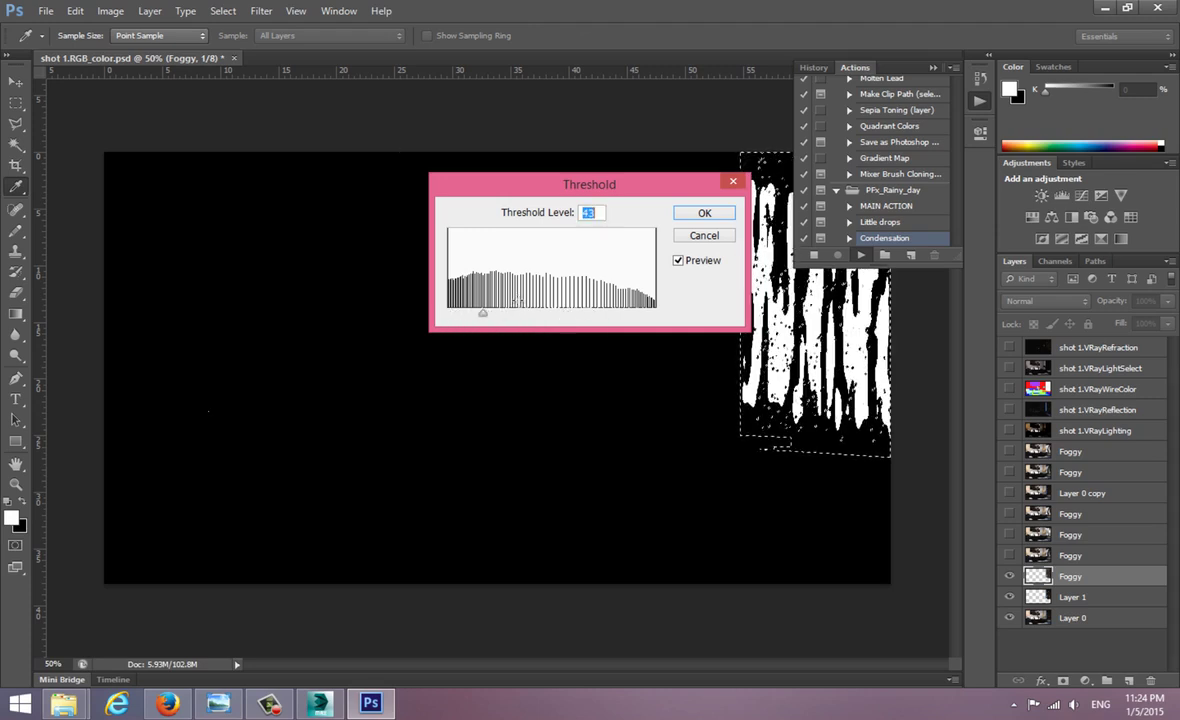
pyautogui.click(702, 216)
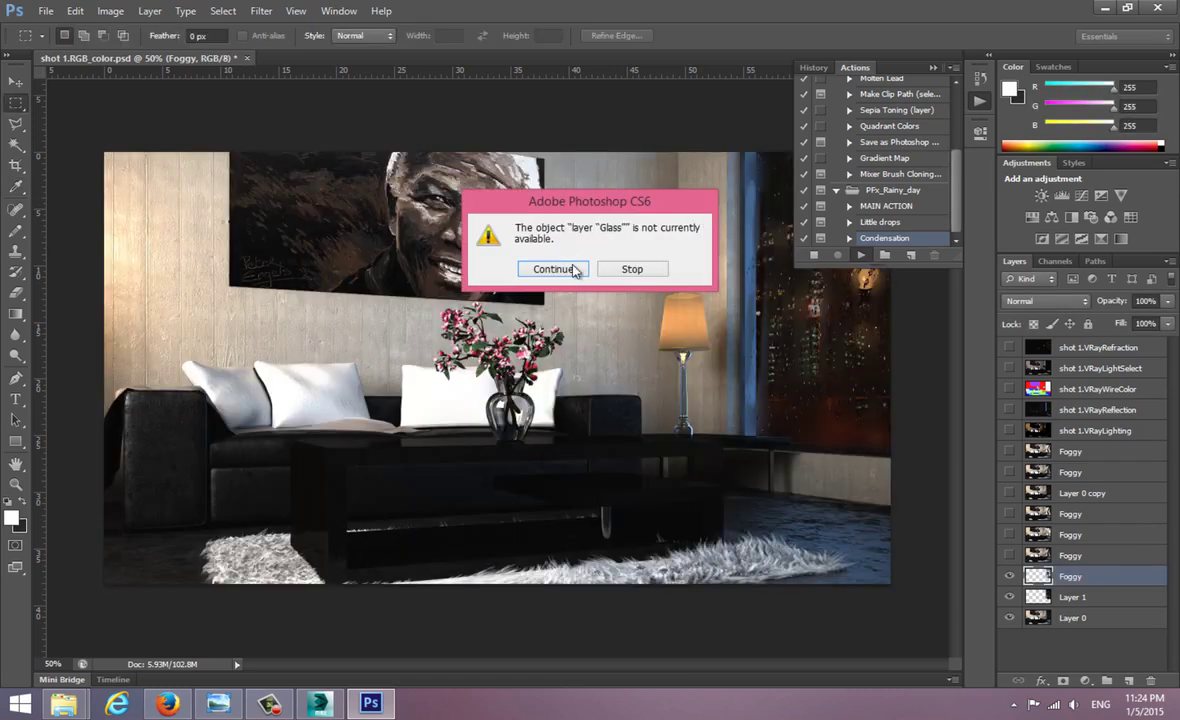
pyautogui.click(553, 269)
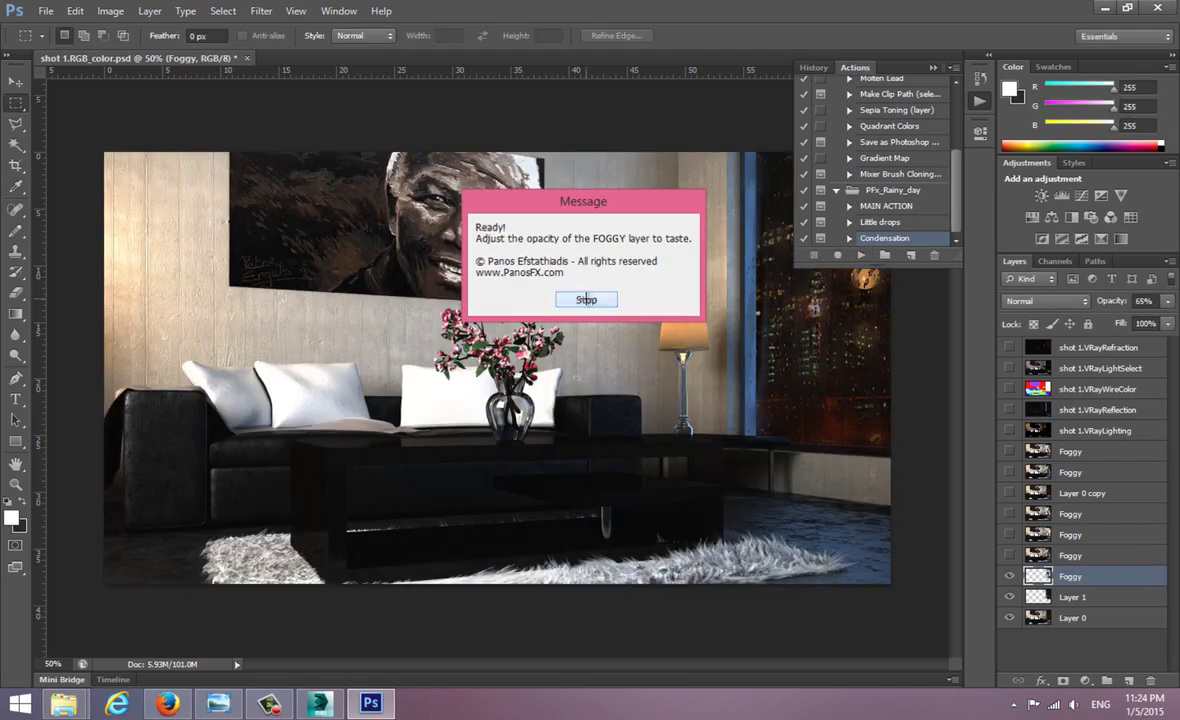
pyautogui.click(585, 298)
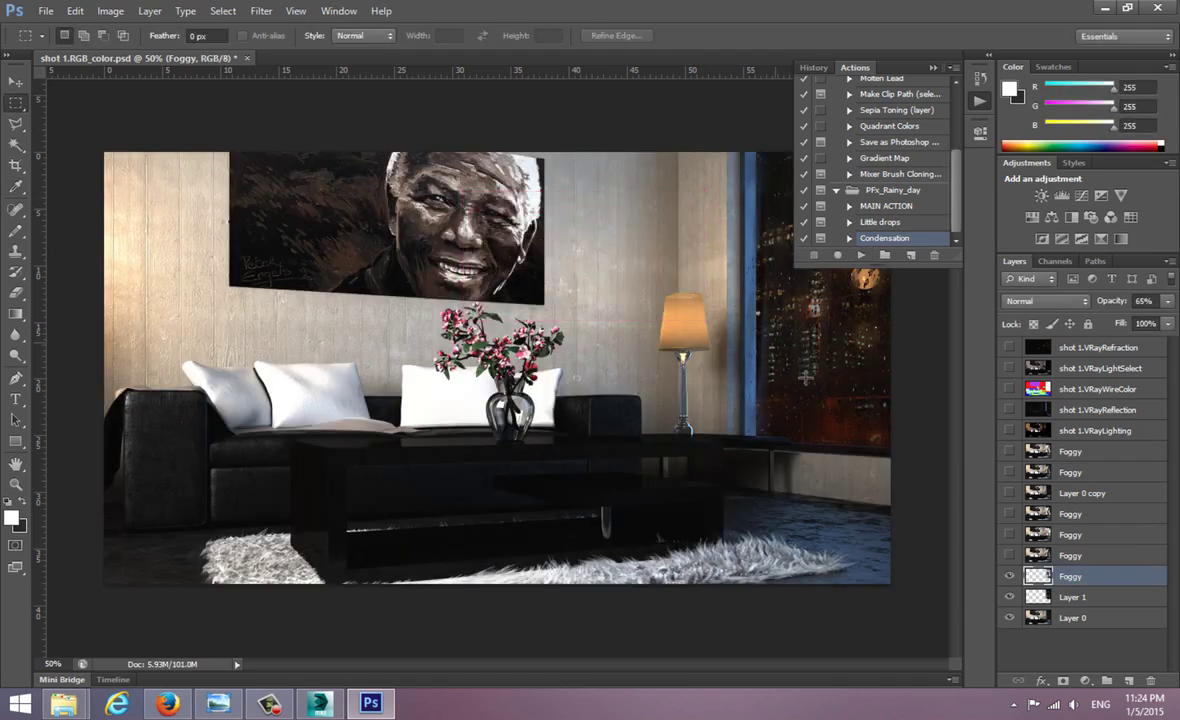
# Step: Compare the window with the new Foggy layer hidden and shown, and inspect the condensation effect close up
pyautogui.click(1009, 577)
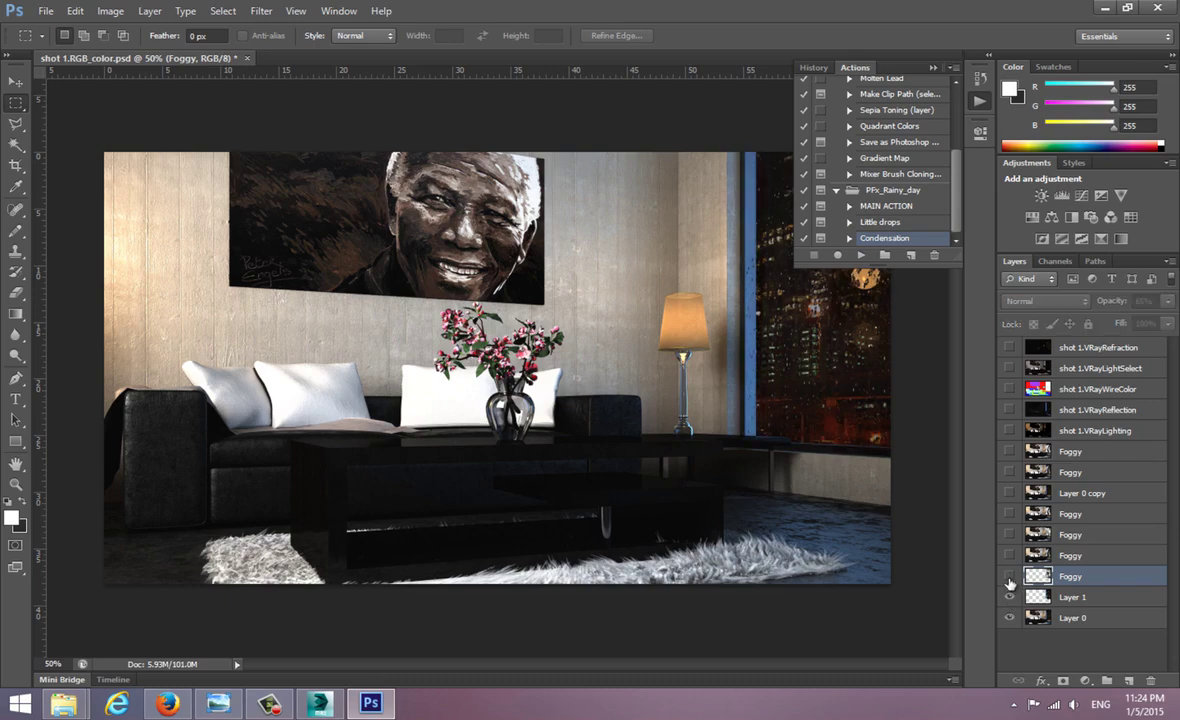
pyautogui.click(933, 70)
pyautogui.scroll(5, 770, 280)
pyautogui.moveTo(886, 415); pyautogui.dragTo(716, 293)
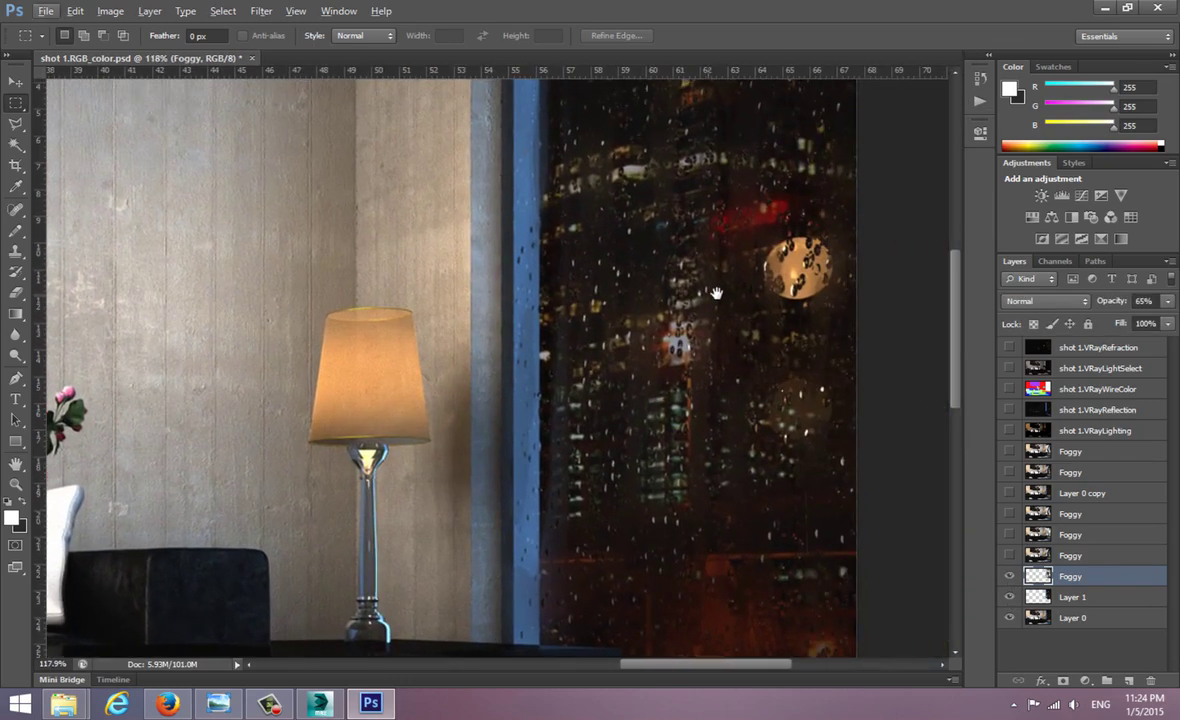
# Step: Duplicate the visible Foggy layer and merge the copy with the original to strengthen the condensation
pyautogui.click(1009, 577)
pyautogui.click(1009, 577)
pyautogui.click(1009, 577)
pyautogui.click(1009, 577)
pyautogui.hotkey('ctrl', 'j')
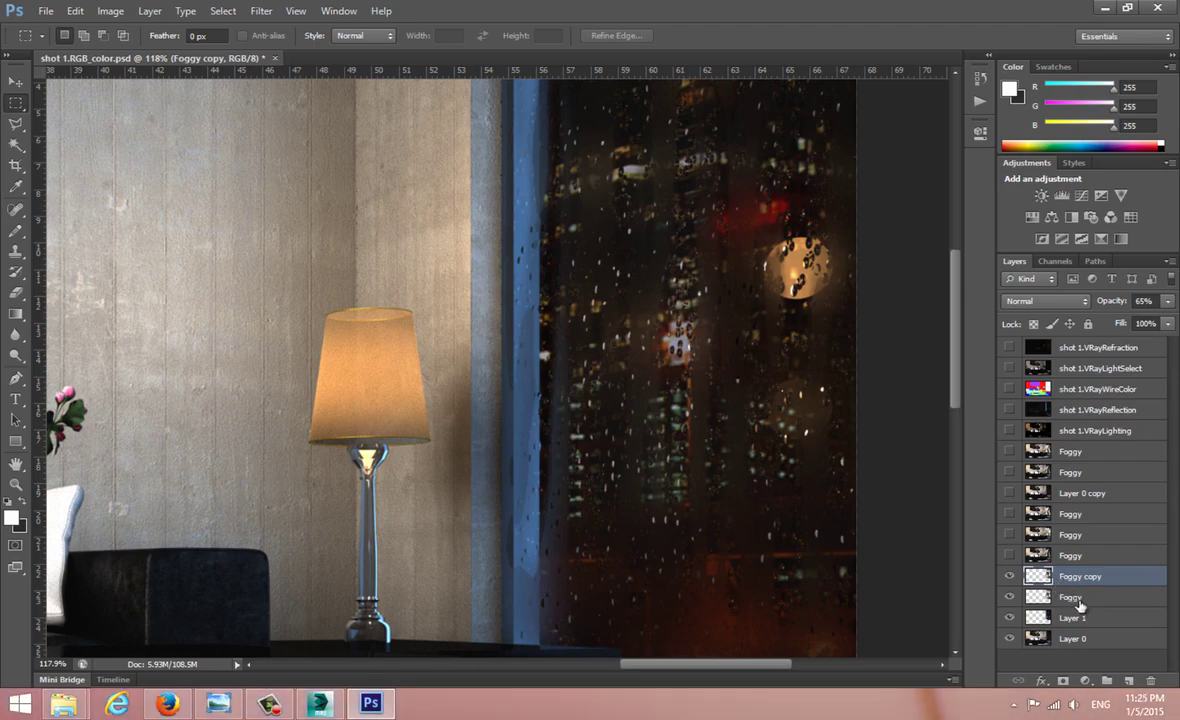
pyautogui.keyDown('shift'); pyautogui.click(1070, 597); pyautogui.keyUp('shift')
pyautogui.hotkey('ctrl', 'e')
pyautogui.scroll(-3, 847, 408)
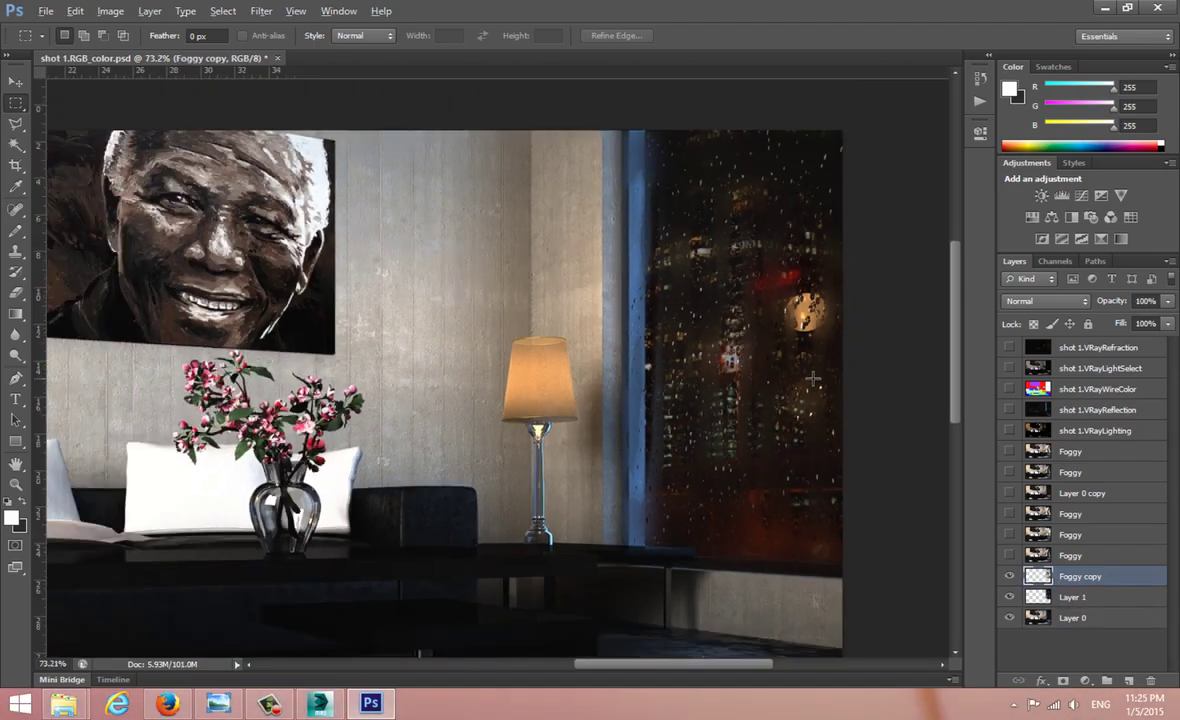
pyautogui.click(1080, 600)
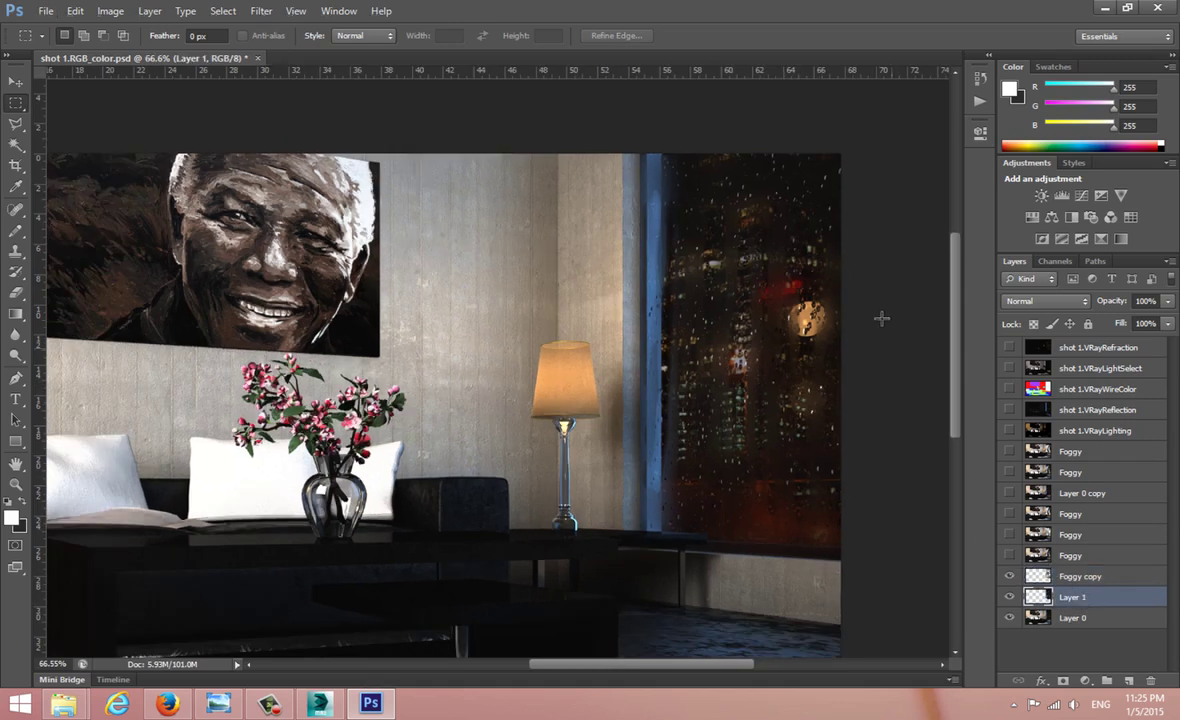
pyautogui.click(978, 103)
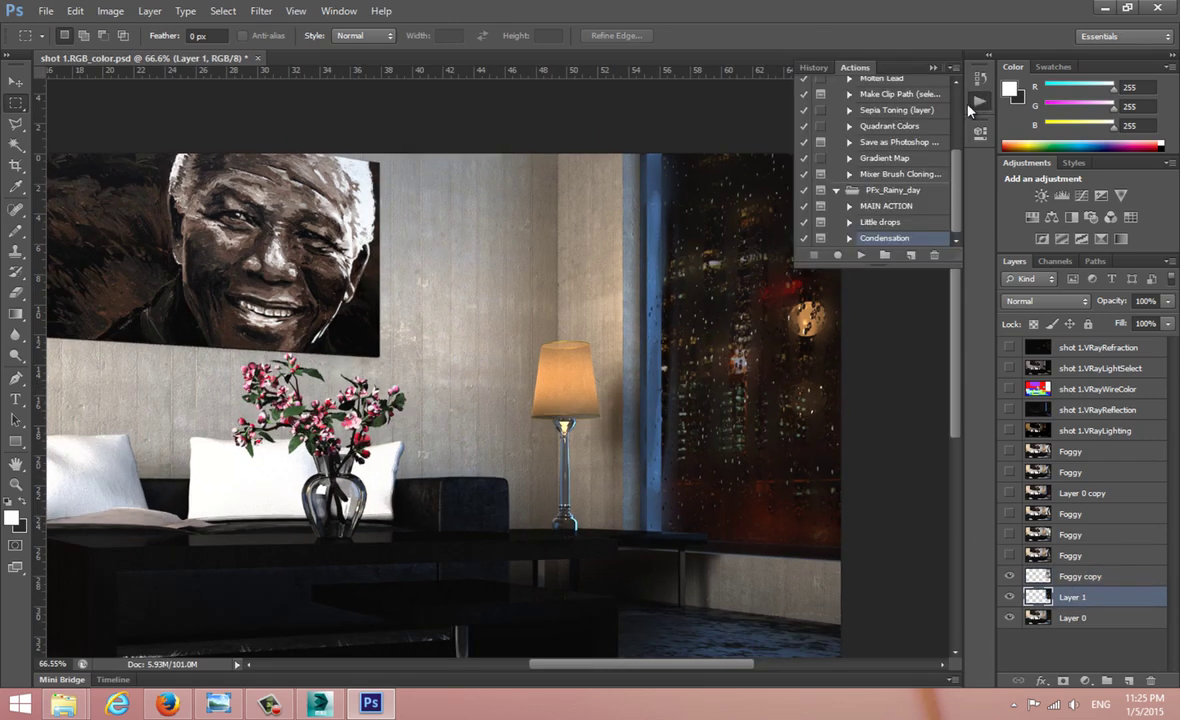
pyautogui.click(861, 255)
pyautogui.click(553, 277)
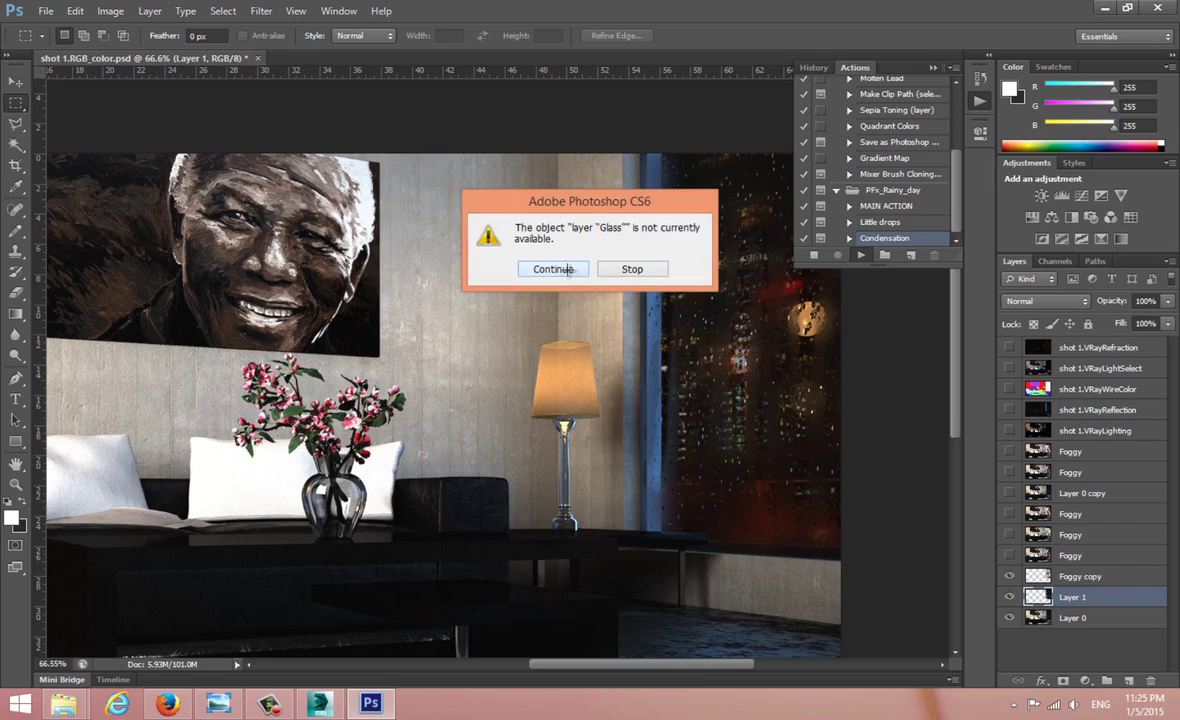
pyautogui.click(549, 270)
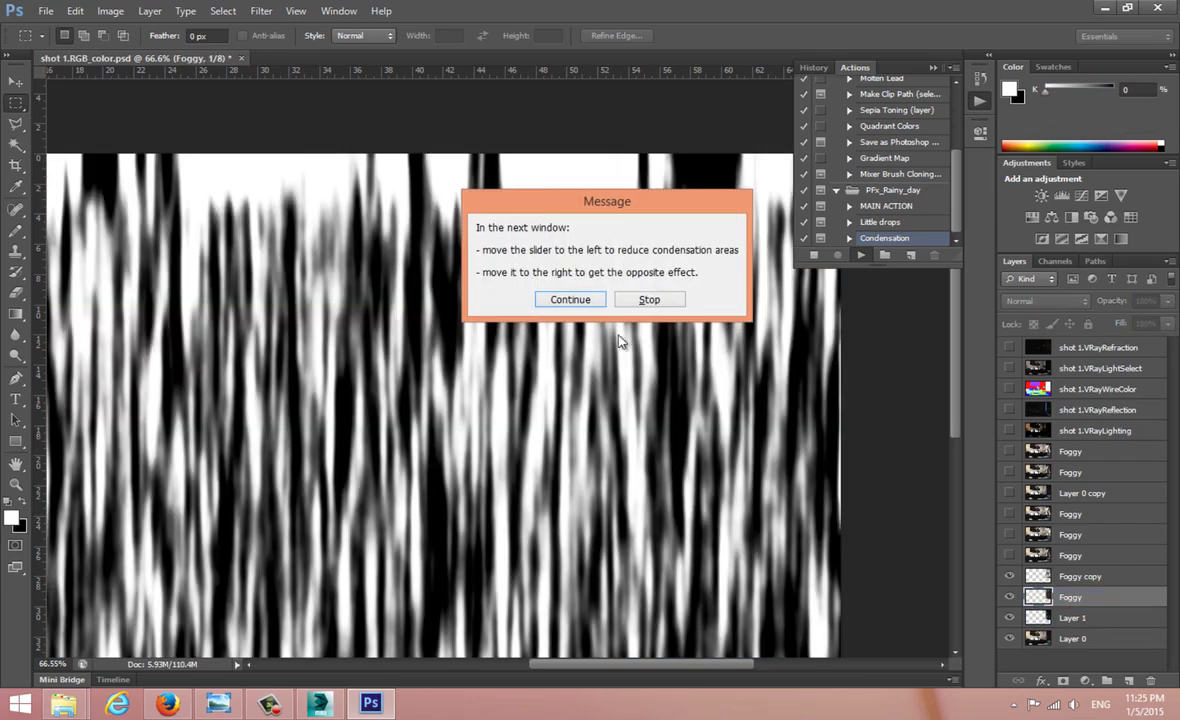
pyautogui.click(649, 301)
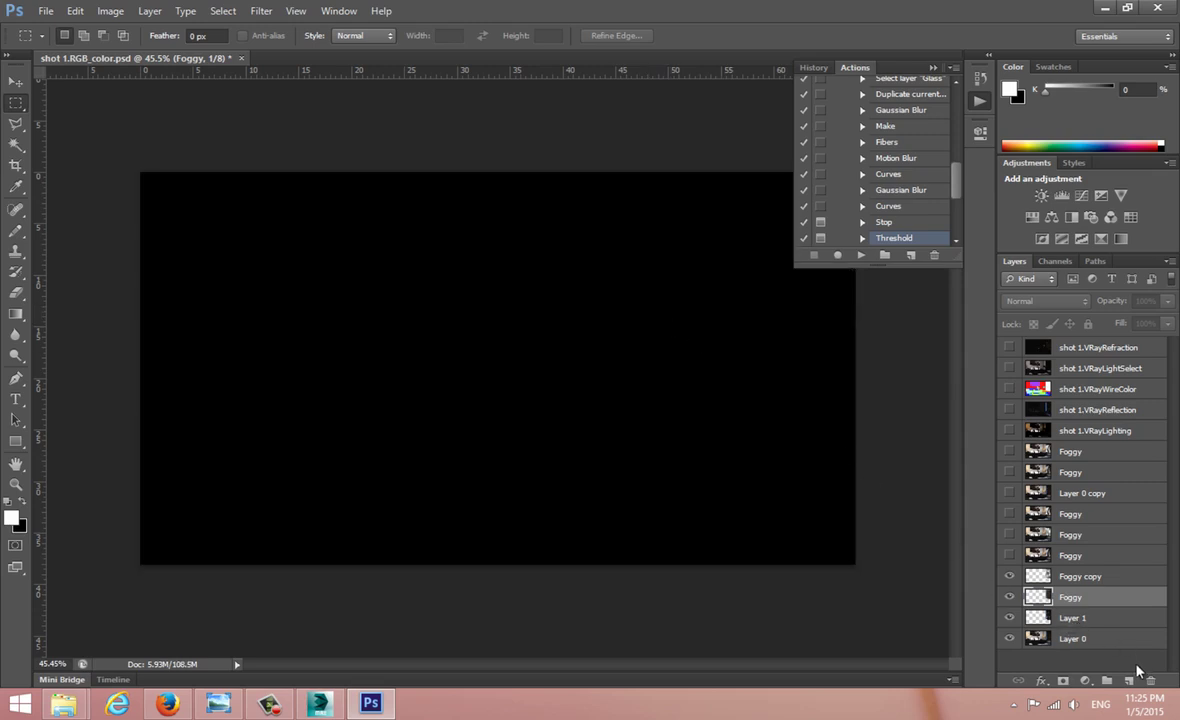
pyautogui.click(1146, 679)
pyautogui.click(566, 268)
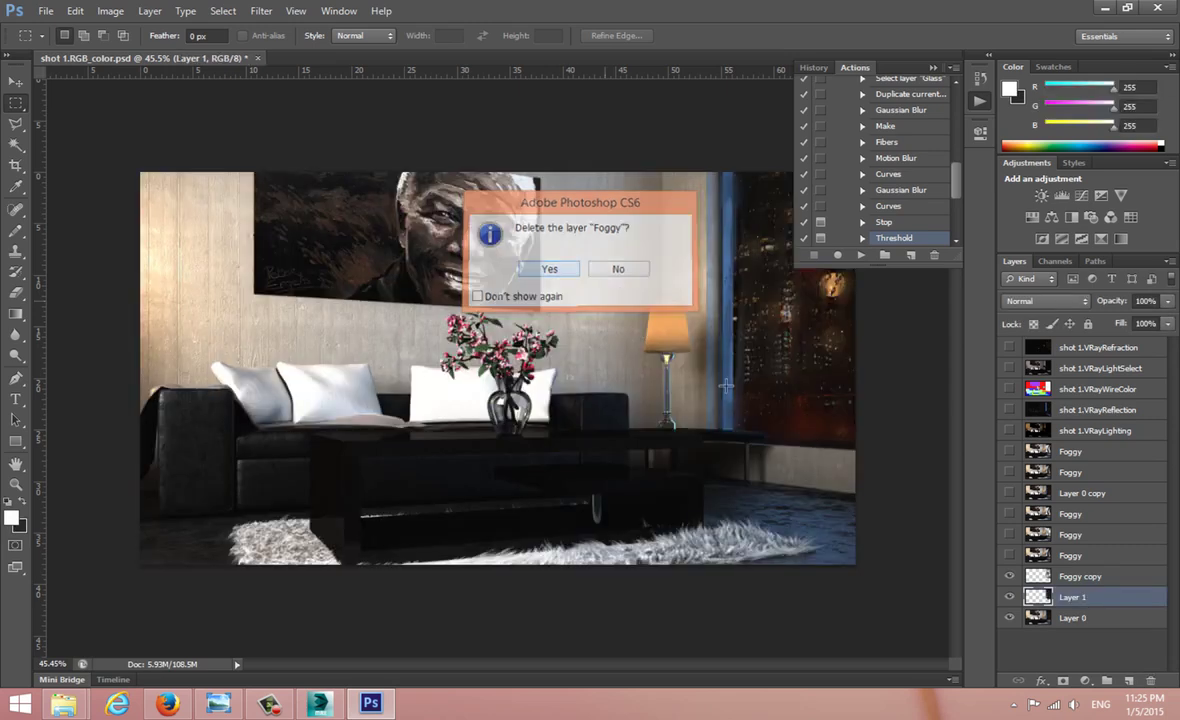
# Step: Load Layer 1's outline as a selection and run the Condensation action on it with a threshold level of 220
pyautogui.keyDown('ctrl'); pyautogui.click(1038, 598); pyautogui.keyUp('ctrl')
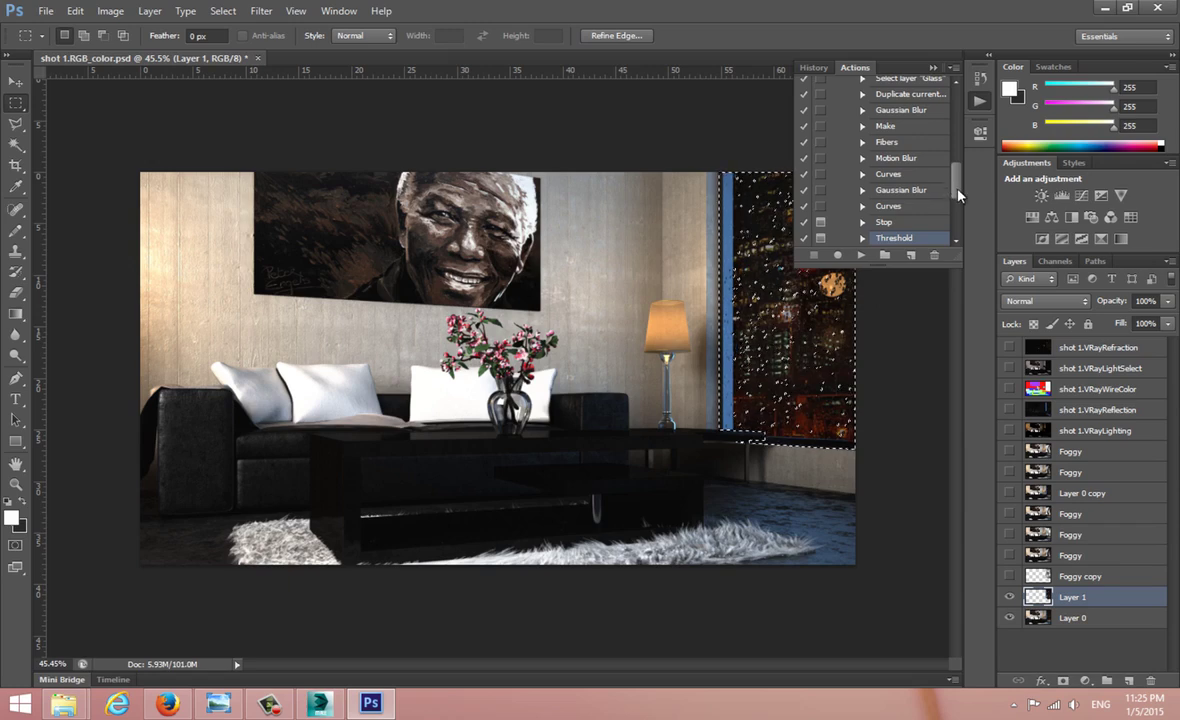
pyautogui.moveTo(953, 190)
pyautogui.mouseDown()
pyautogui.moveTo(961, 238)
pyautogui.moveTo(961, 200)
pyautogui.mouseUp()
pyautogui.scroll(5, 882, 153)
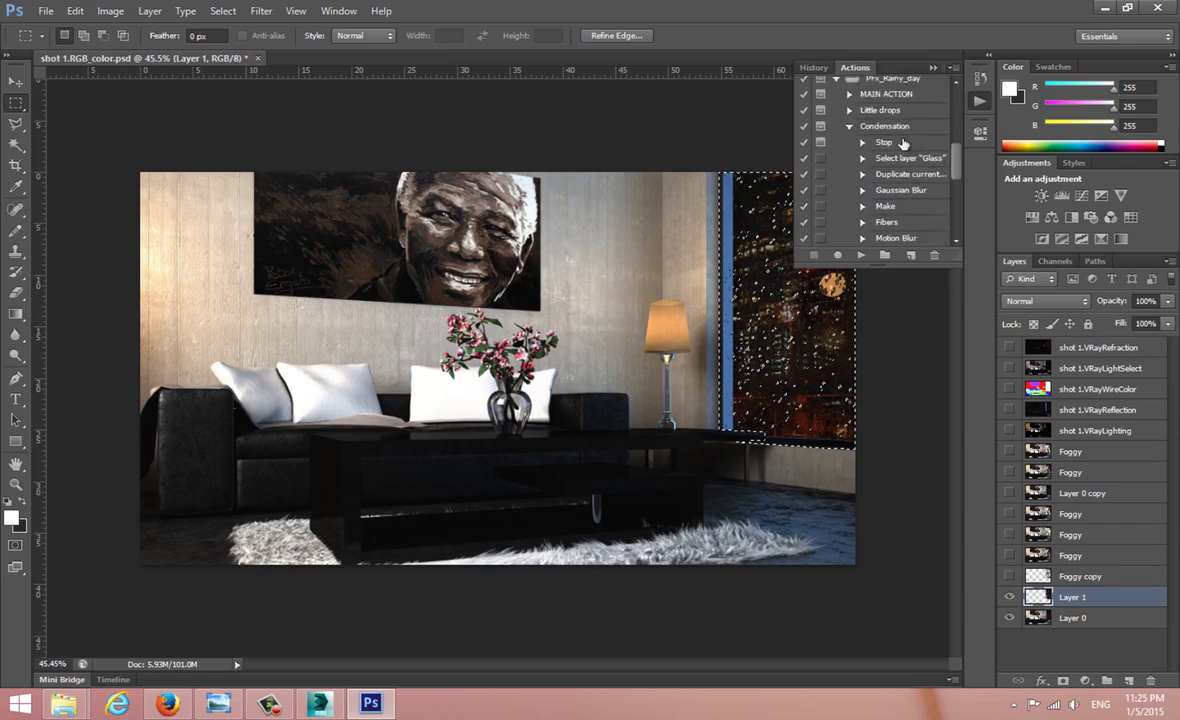
pyautogui.click(861, 255)
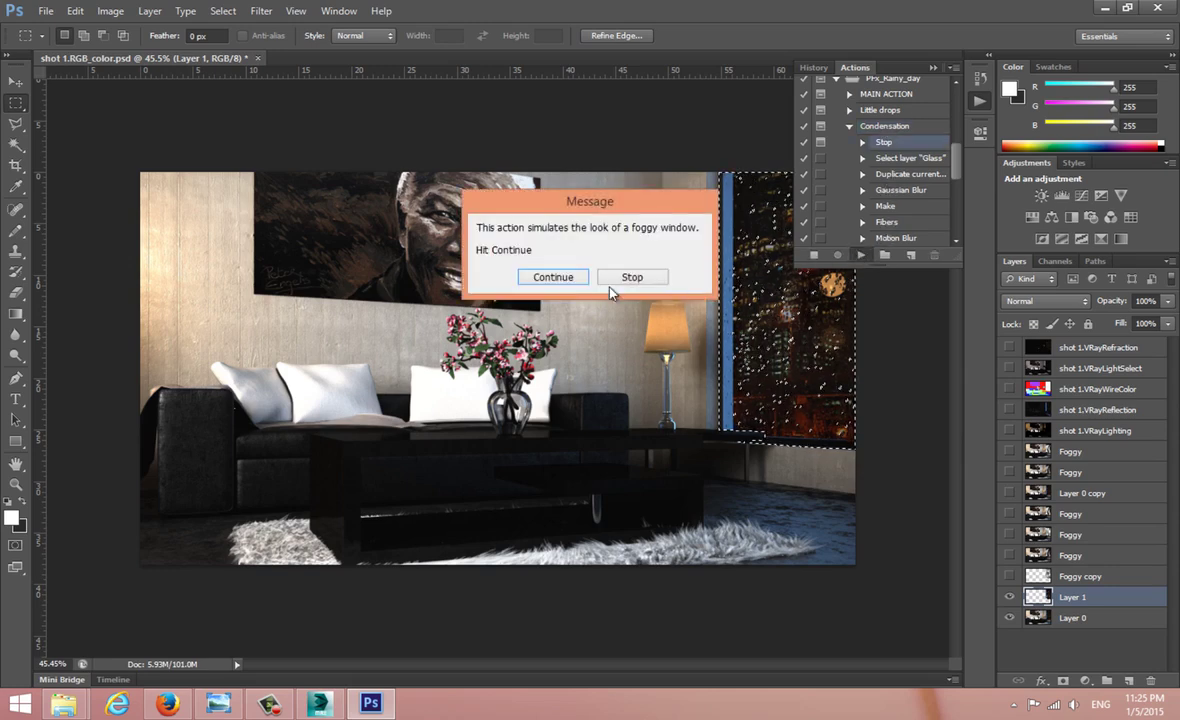
pyautogui.click(556, 276)
pyautogui.click(562, 268)
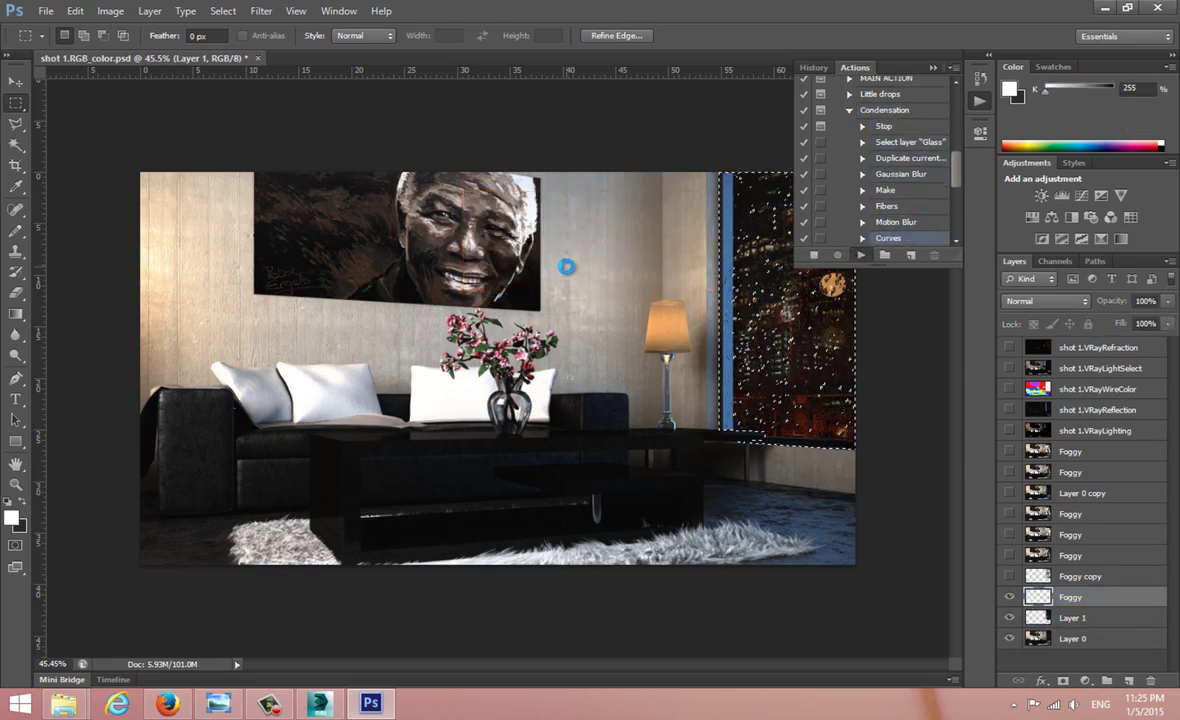
pyautogui.click(550, 279)
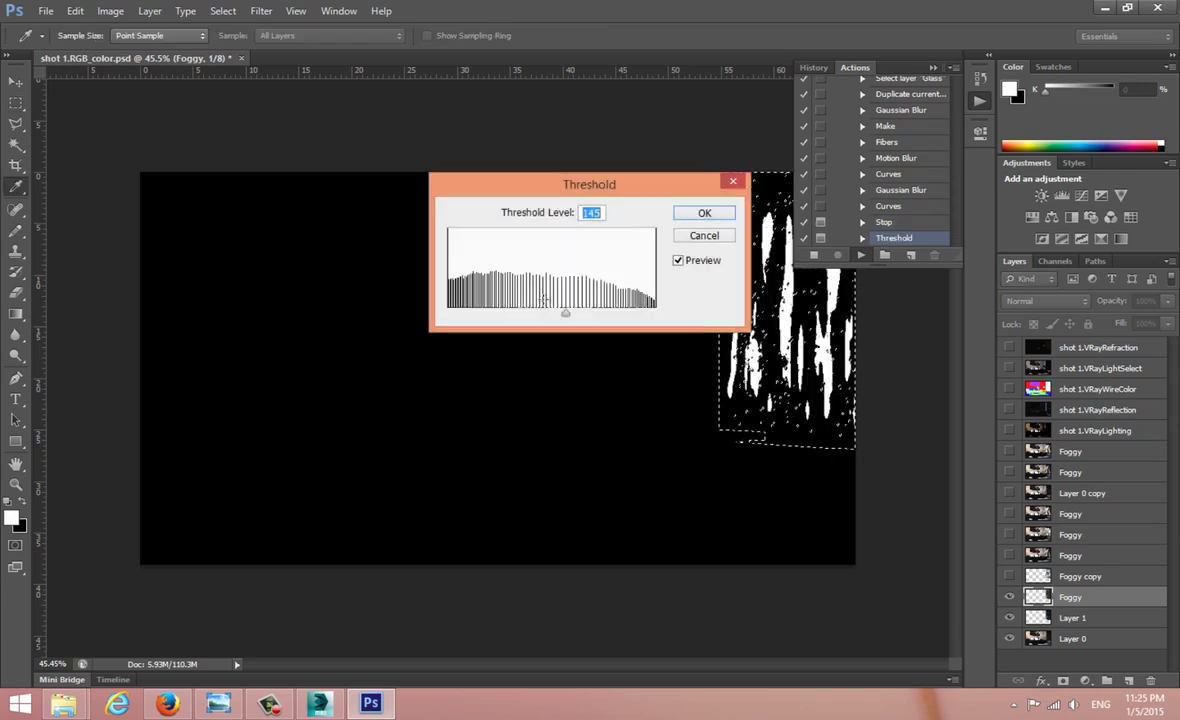
pyautogui.moveTo(567, 314); pyautogui.dragTo(627, 318)
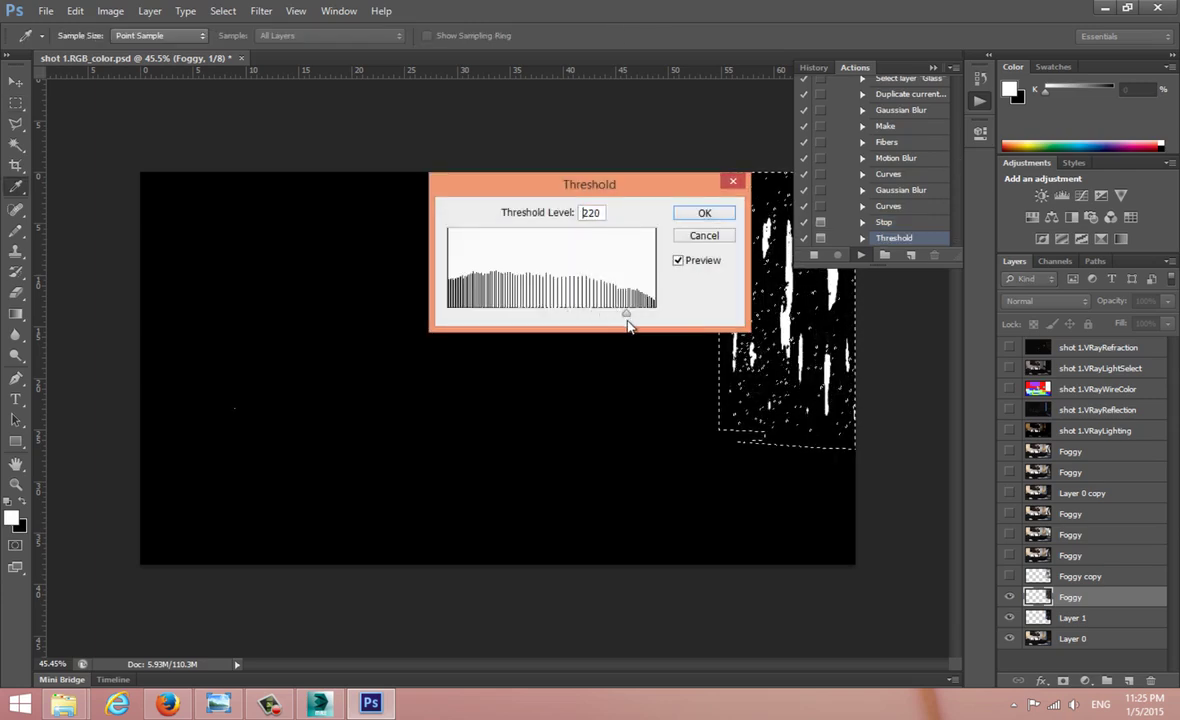
pyautogui.click(700, 214)
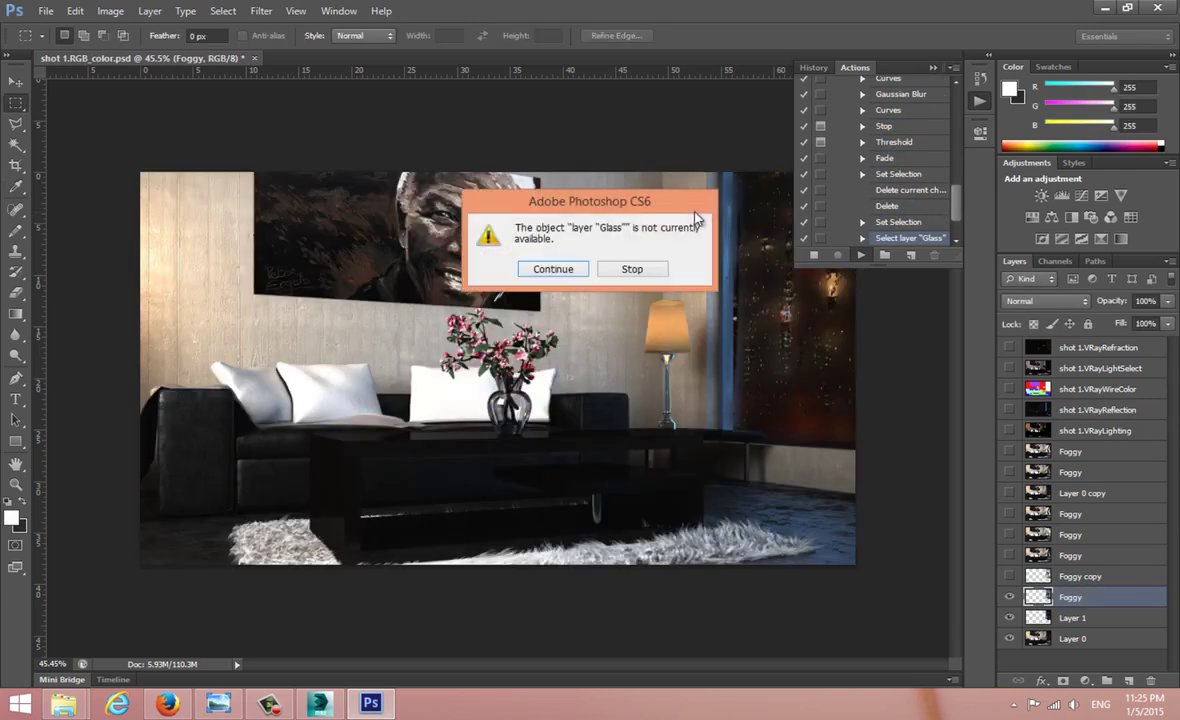
pyautogui.click(553, 268)
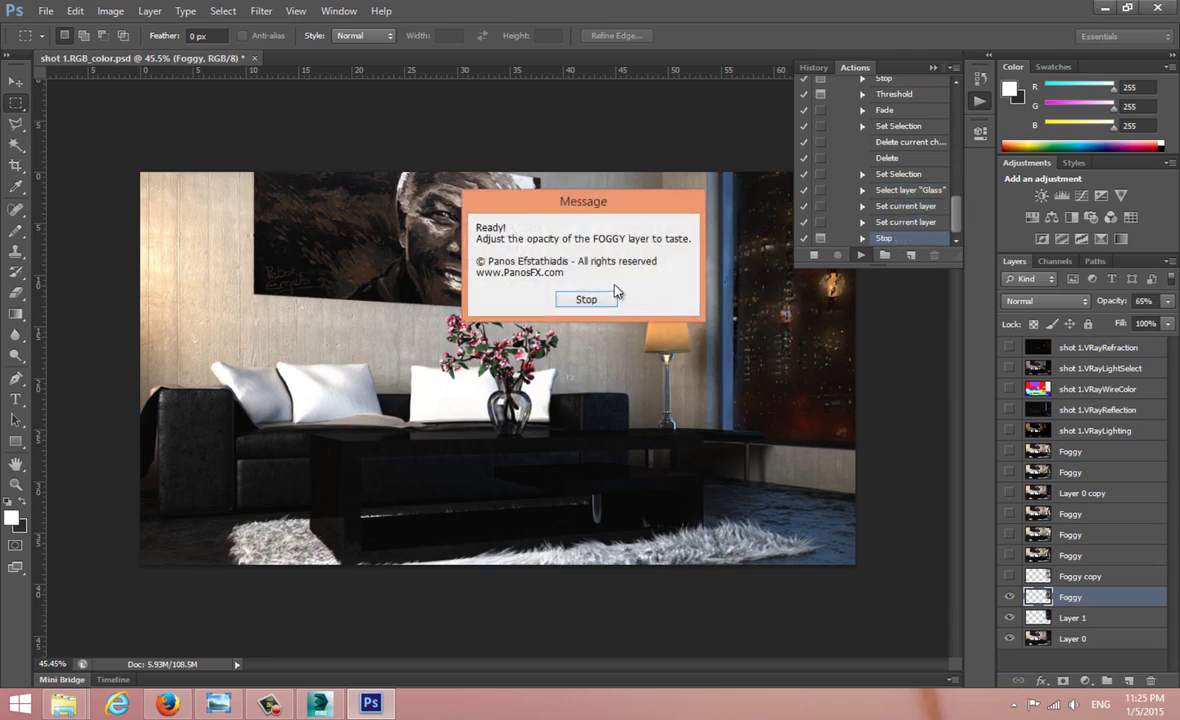
pyautogui.click(592, 299)
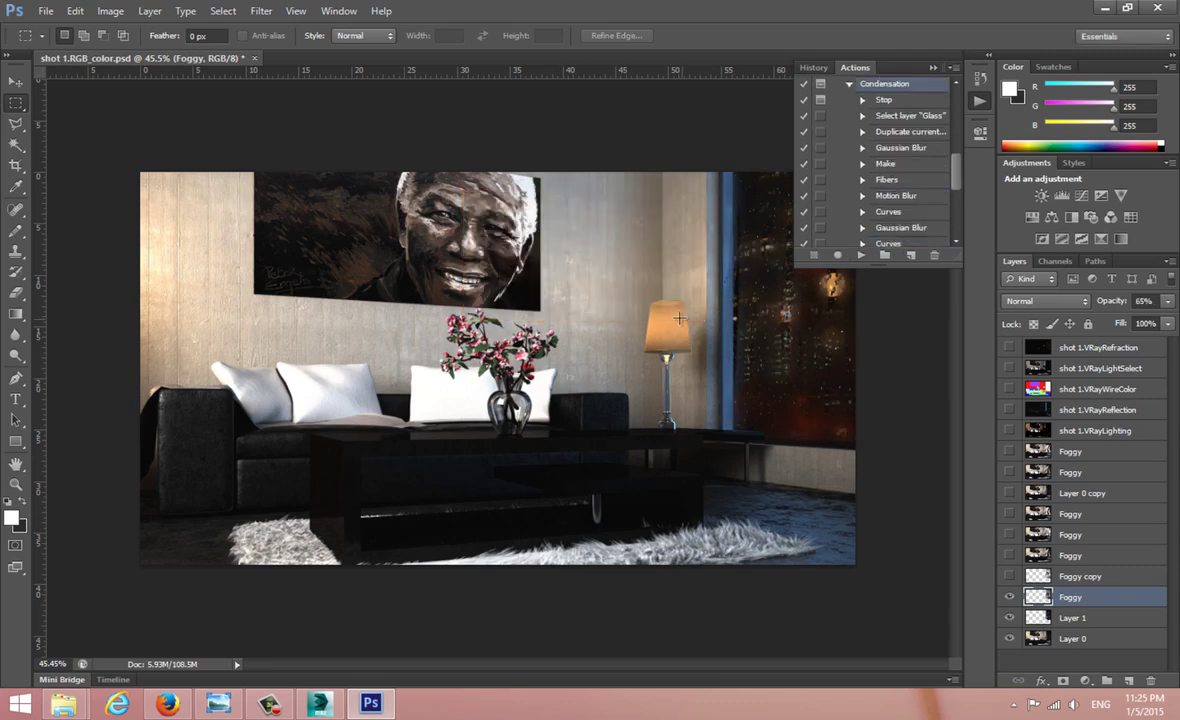
pyautogui.click(979, 104)
# Step: Compare the window without and with the new Foggy layer, and merge that layer with a duplicate of itself
pyautogui.scroll(5, 785, 363)
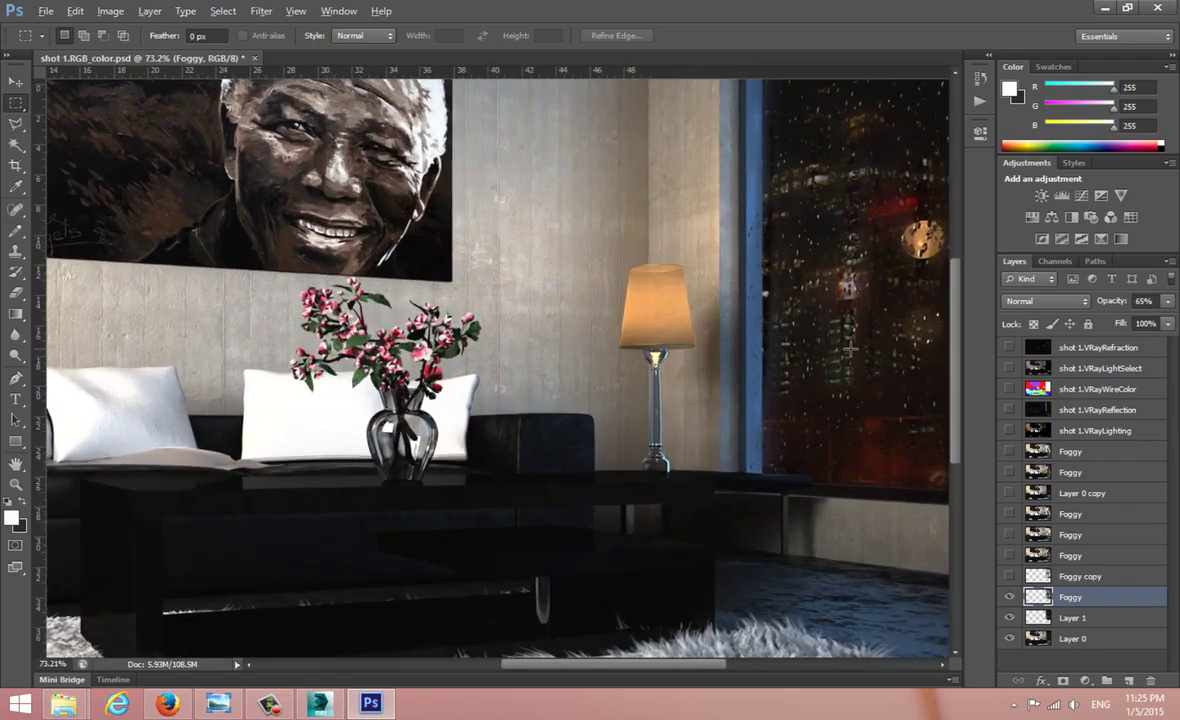
pyautogui.hscroll(5, 632, 374)
pyautogui.scroll(3, 632, 374)
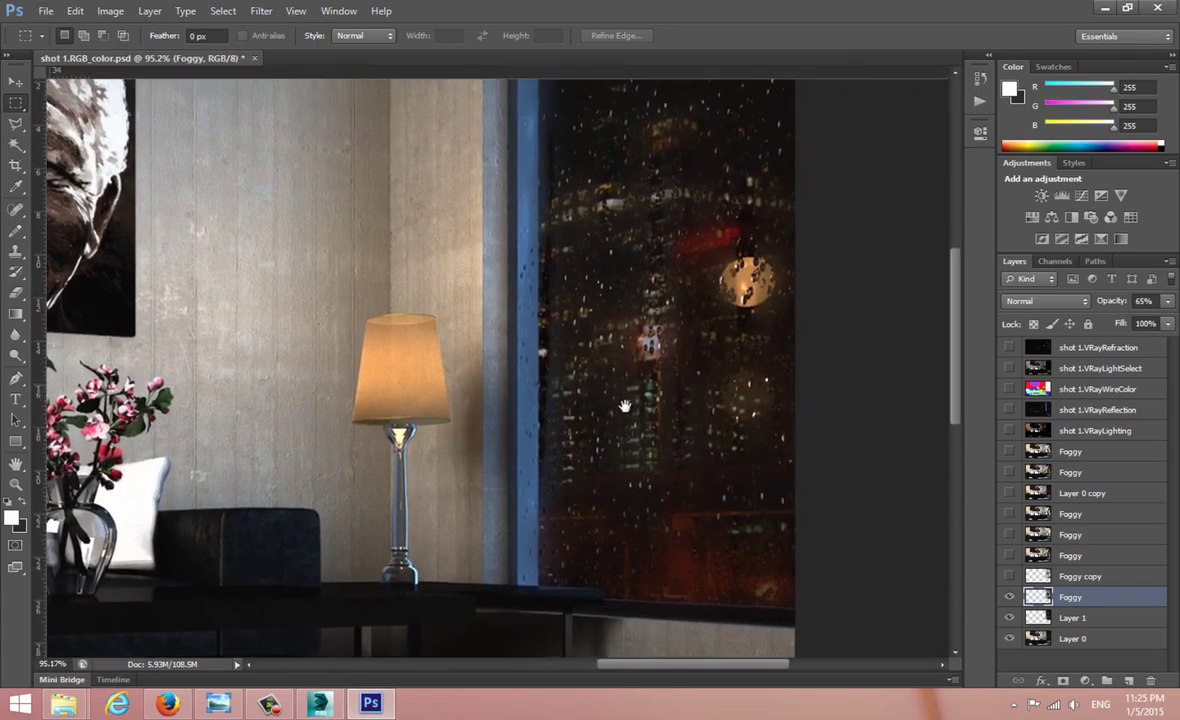
pyautogui.click(1010, 598)
pyautogui.click(1010, 598)
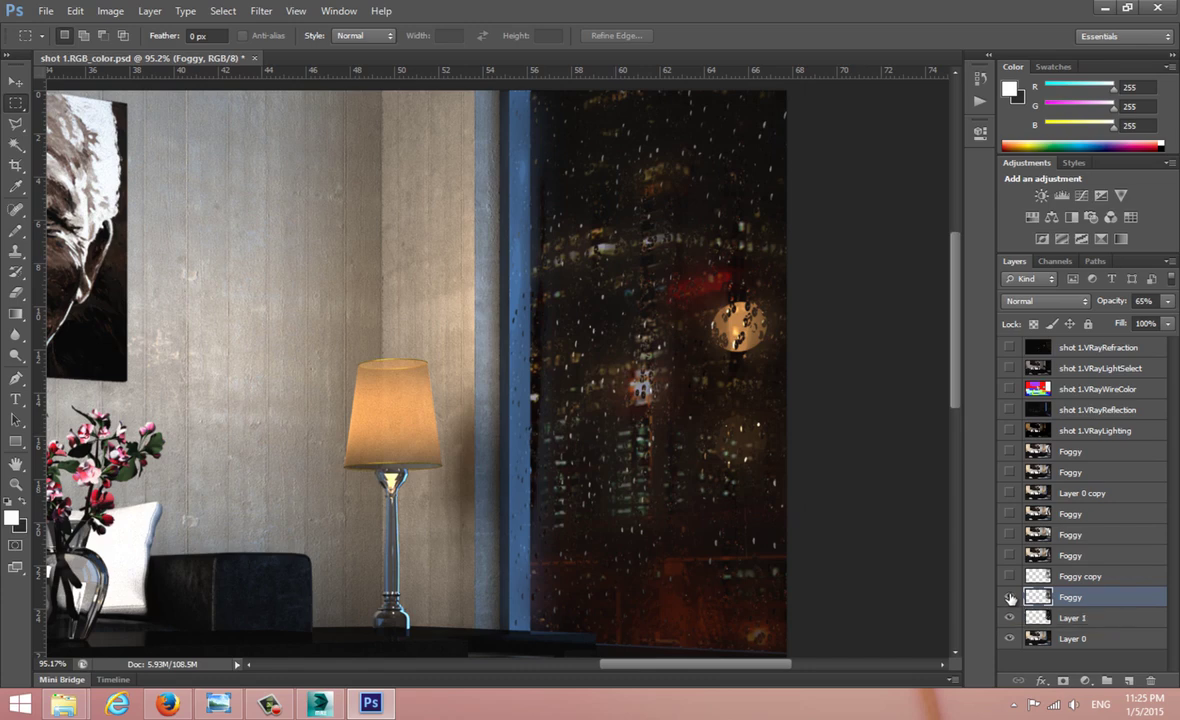
pyautogui.hotkey('ctrl', 'j')
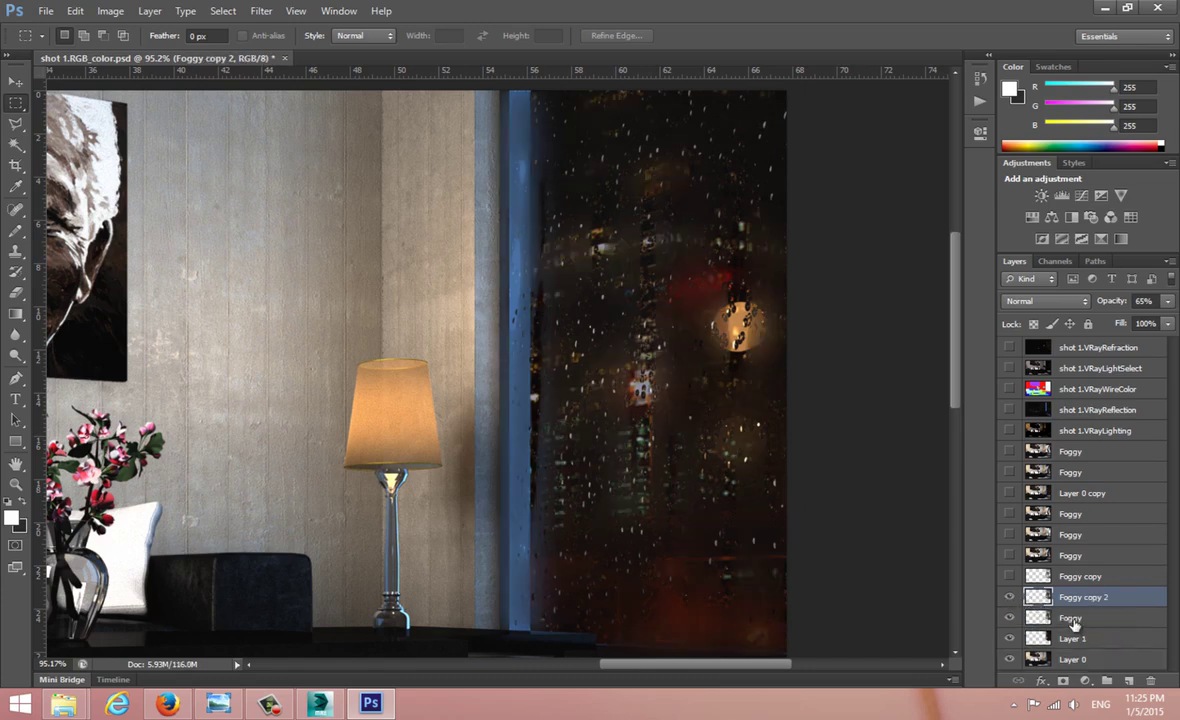
pyautogui.keyDown('shift'); pyautogui.click(1073, 619); pyautogui.keyUp('shift')
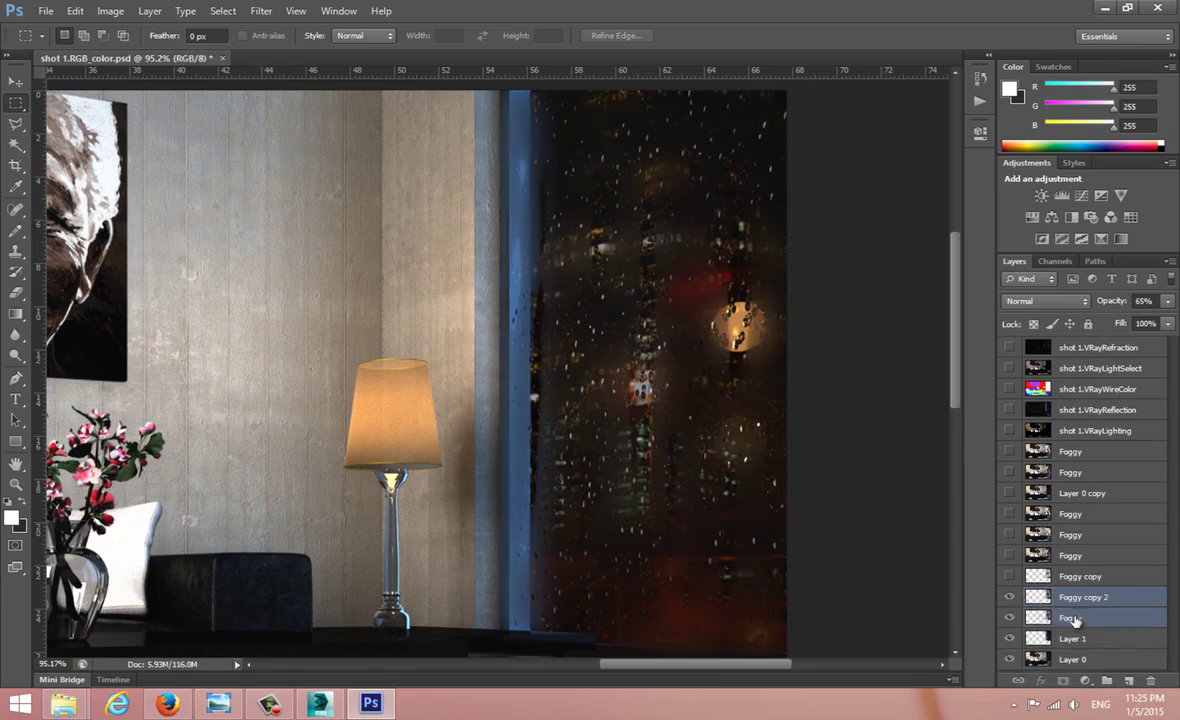
pyautogui.click(1010, 577)
pyautogui.hotkey('ctrl', 'e')
pyautogui.hotkey('ctrl', '0')
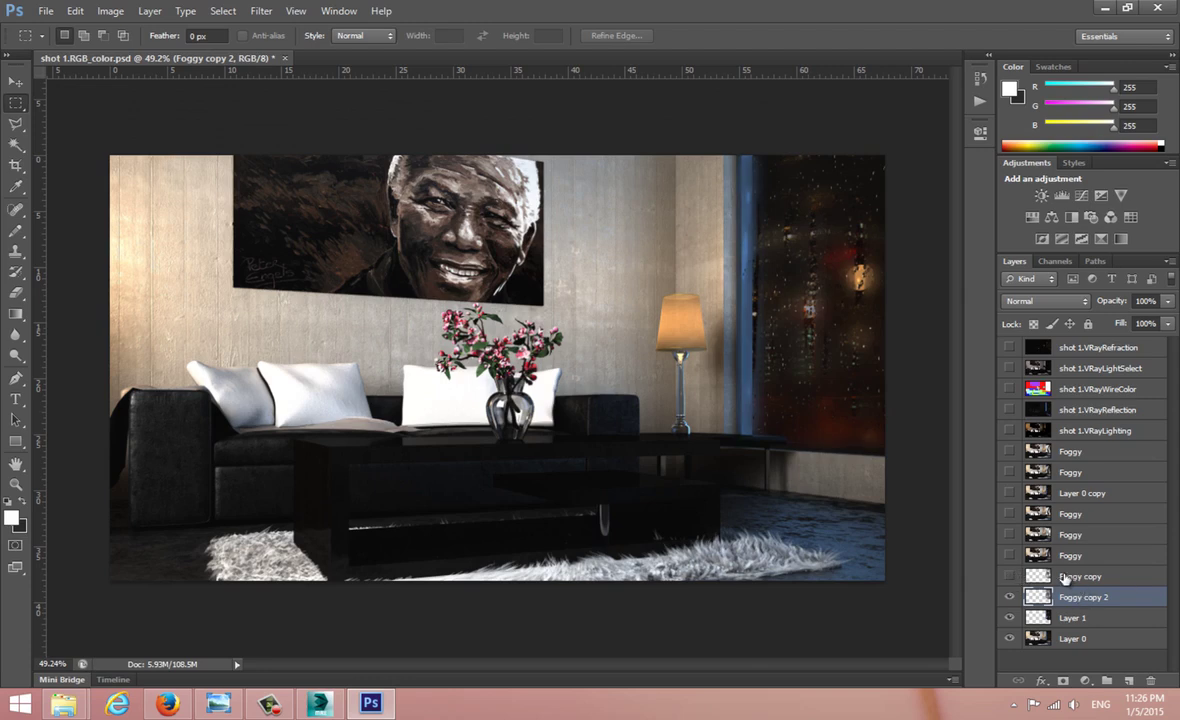
# Step: Show Foggy copy, merge it with Foggy copy 2, and set the merged layer's opacity to 86%
pyautogui.click(1009, 576)
pyautogui.keyDown('shift'); pyautogui.click(1086, 582); pyautogui.keyUp('shift')
pyautogui.hotkey('ctrl', 'e')
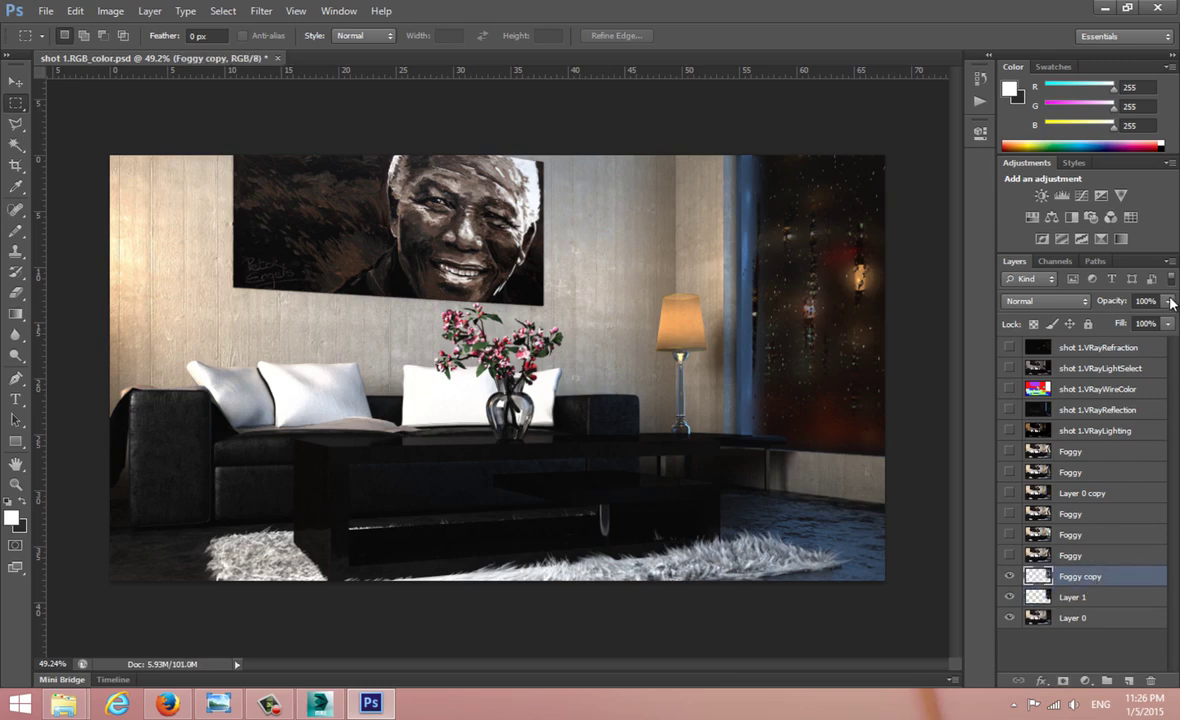
pyautogui.click(1172, 303)
pyautogui.moveTo(1166, 322); pyautogui.dragTo(1150, 322)
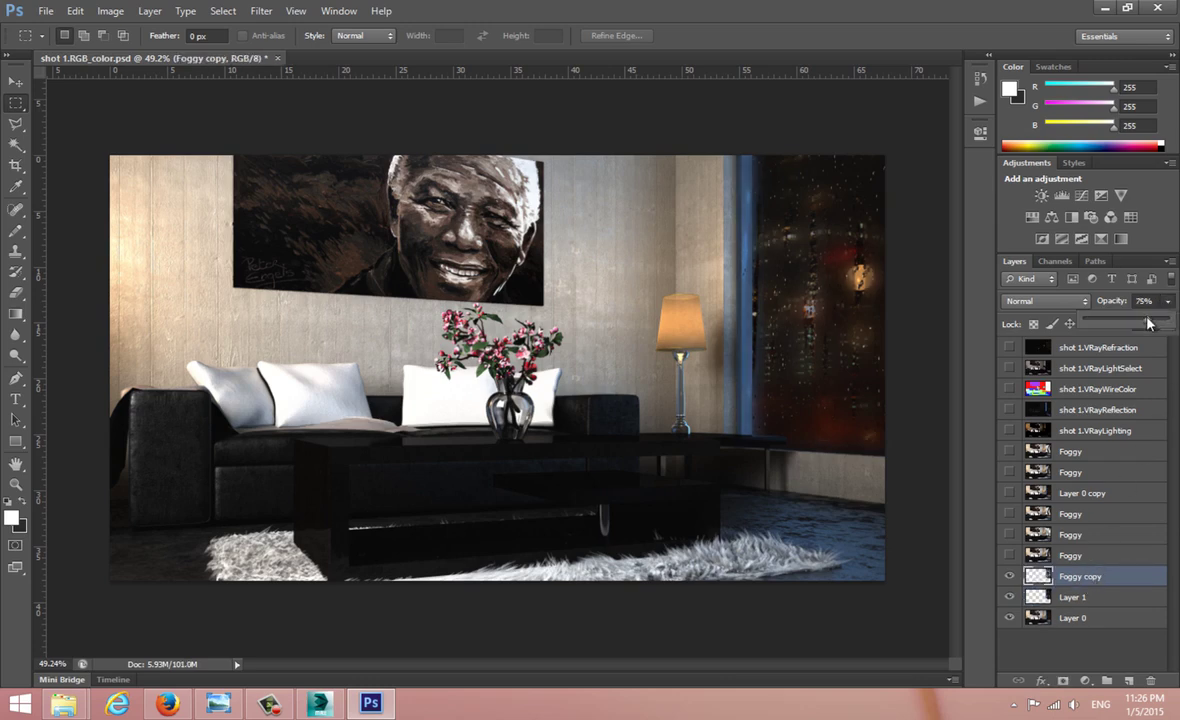
# Step: Delete the Foggy copy and Layer 1 layers, and show the three Foggy layers directly above Layer 0
pyautogui.keyDown('shift'); pyautogui.click(1085, 597); pyautogui.keyUp('shift')
pyautogui.click(1148, 681)
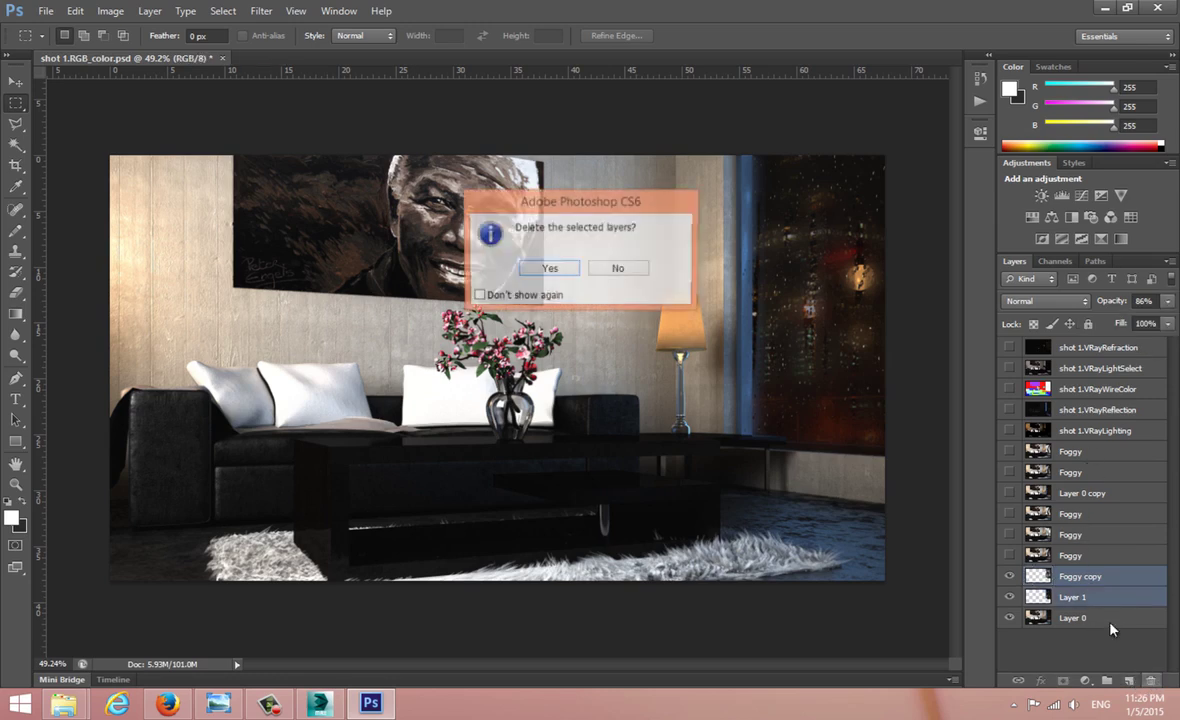
pyautogui.click(567, 271)
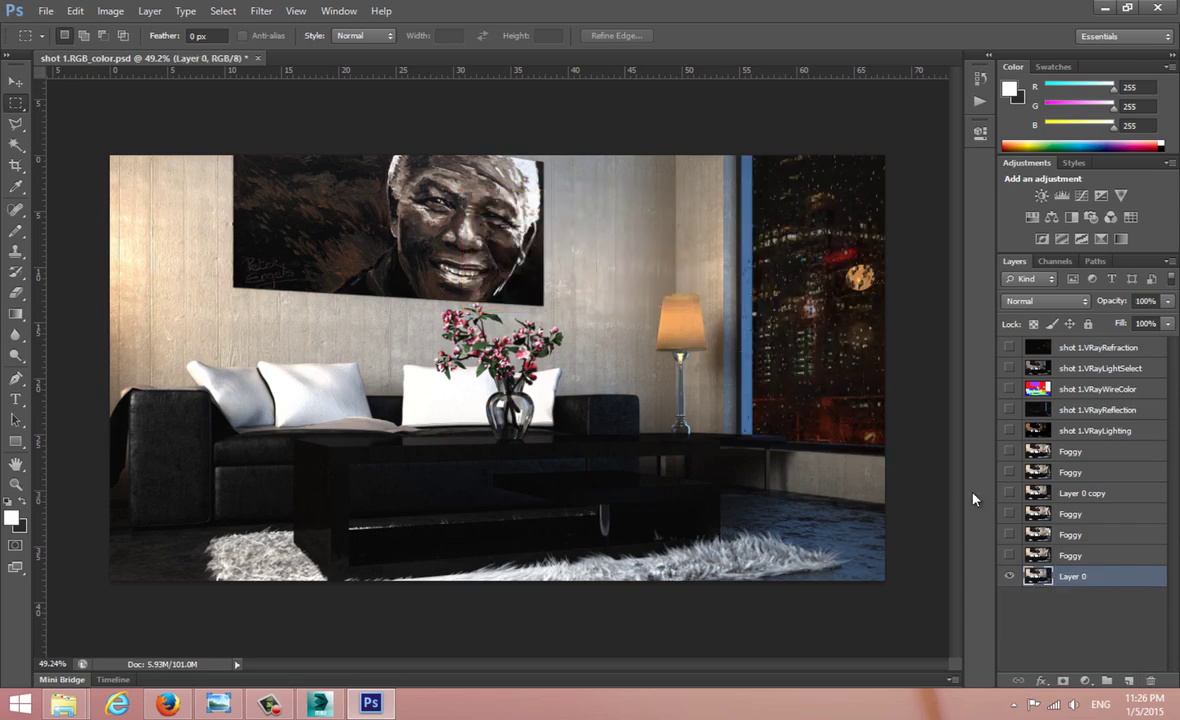
pyautogui.click(1010, 556)
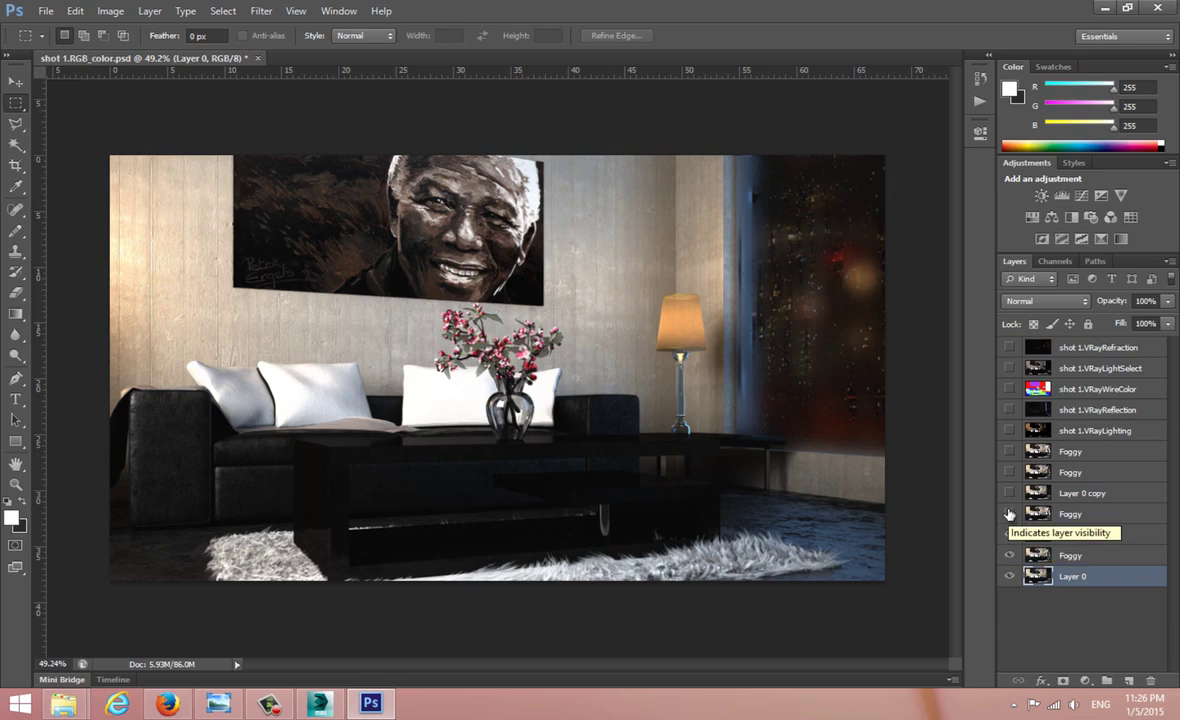
pyautogui.click(1010, 514)
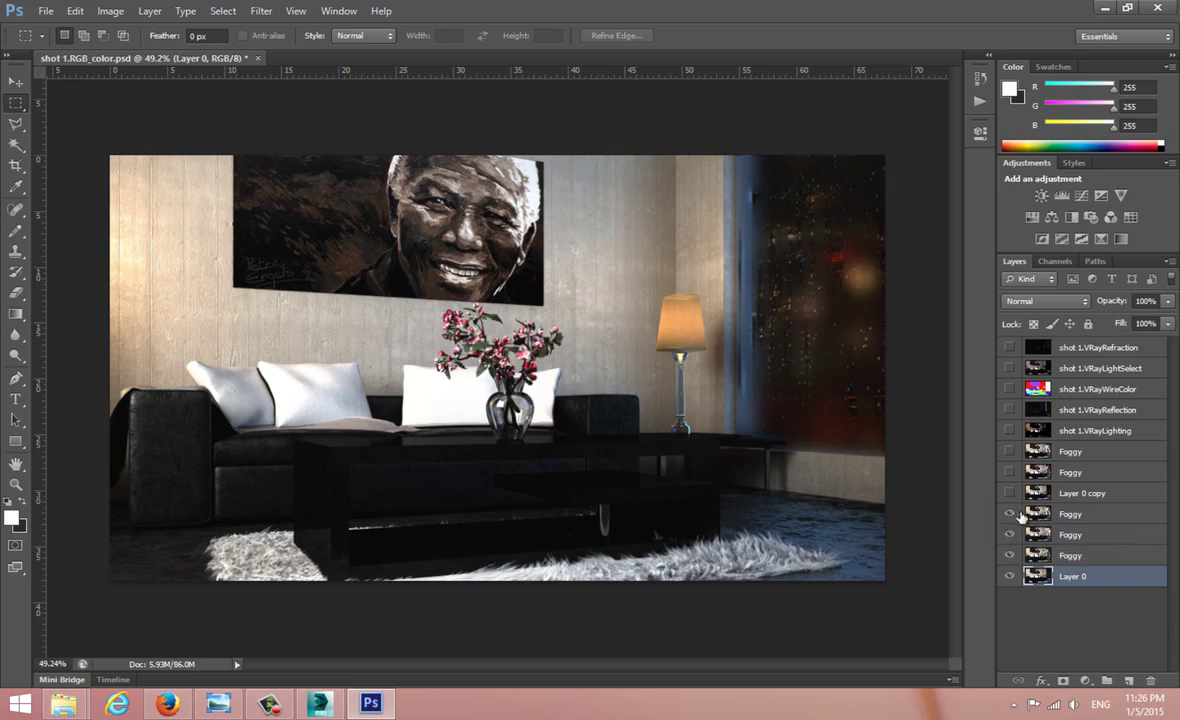
pyautogui.click(1090, 536)
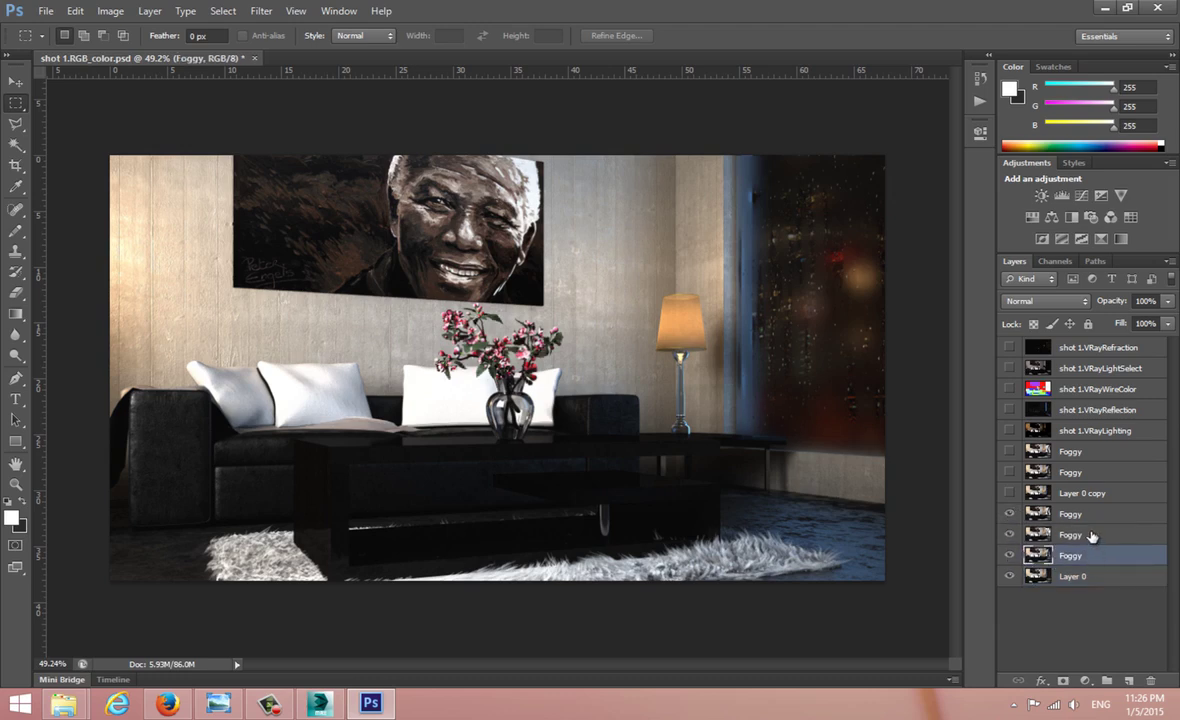
pyautogui.click(1088, 515)
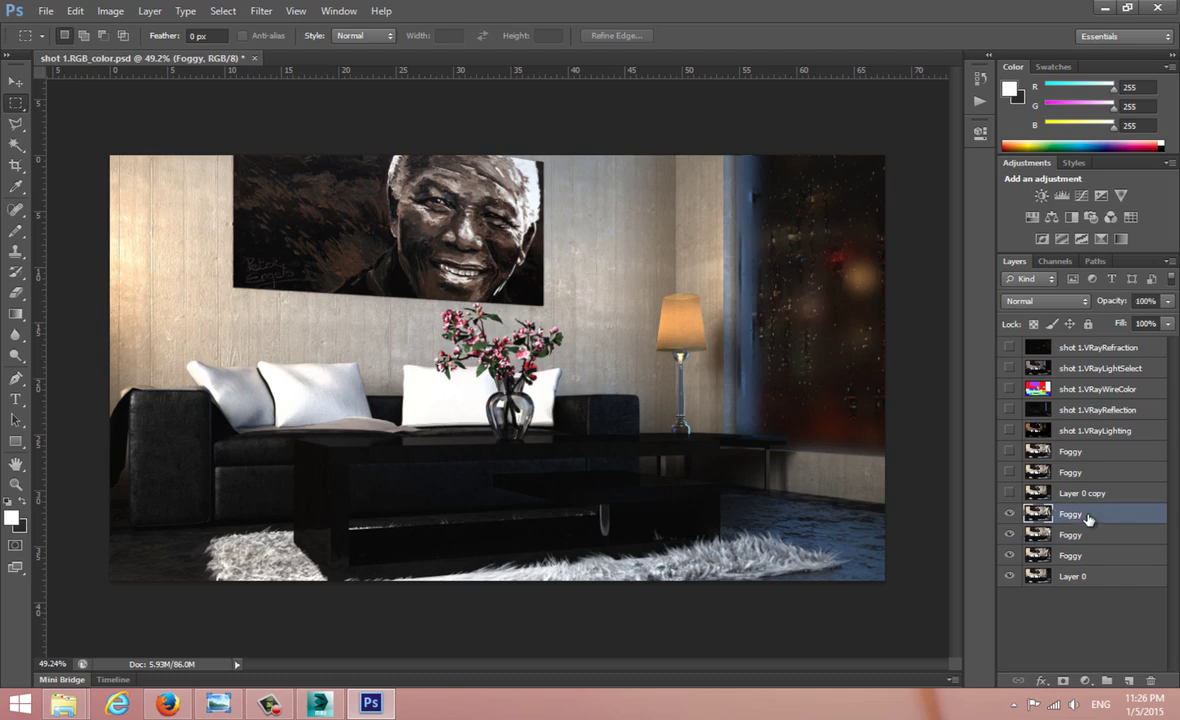
# Step: With Layer 0 copy active, show the VRayWireColor pass and select the sofa's pale cyan area by Color Range
pyautogui.click(1035, 495)
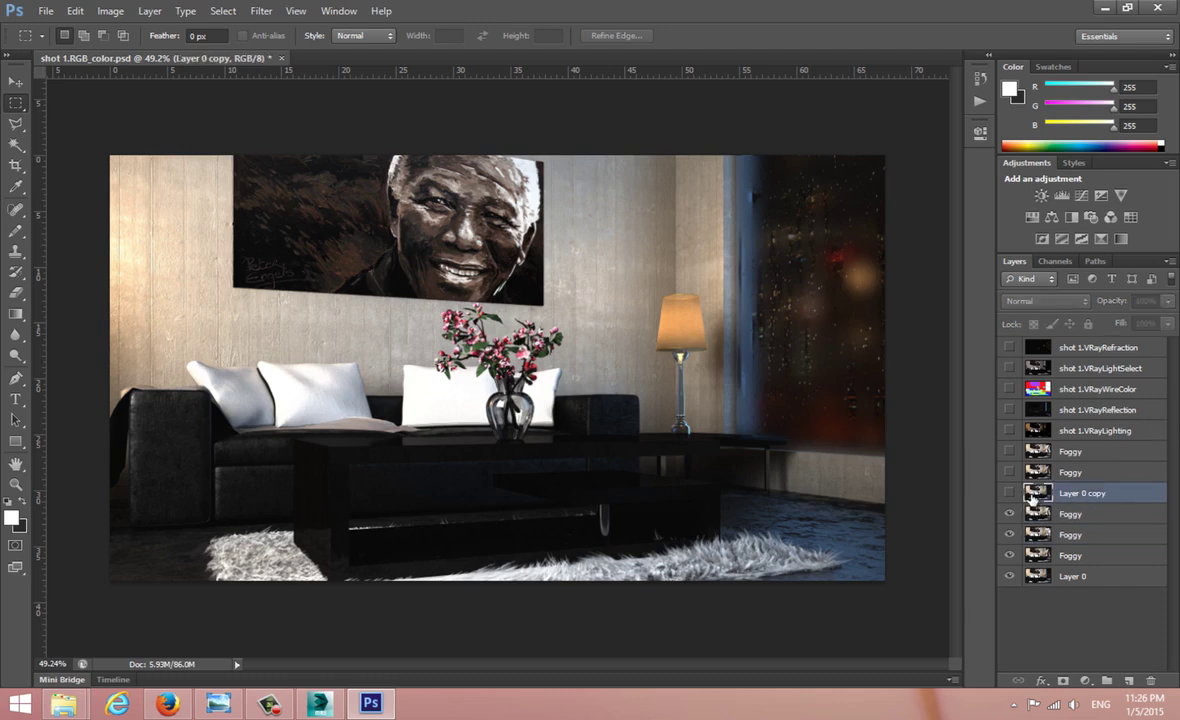
pyautogui.click(1010, 494)
pyautogui.click(1010, 494)
pyautogui.click(1010, 494)
pyautogui.click(1010, 390)
pyautogui.click(222, 11)
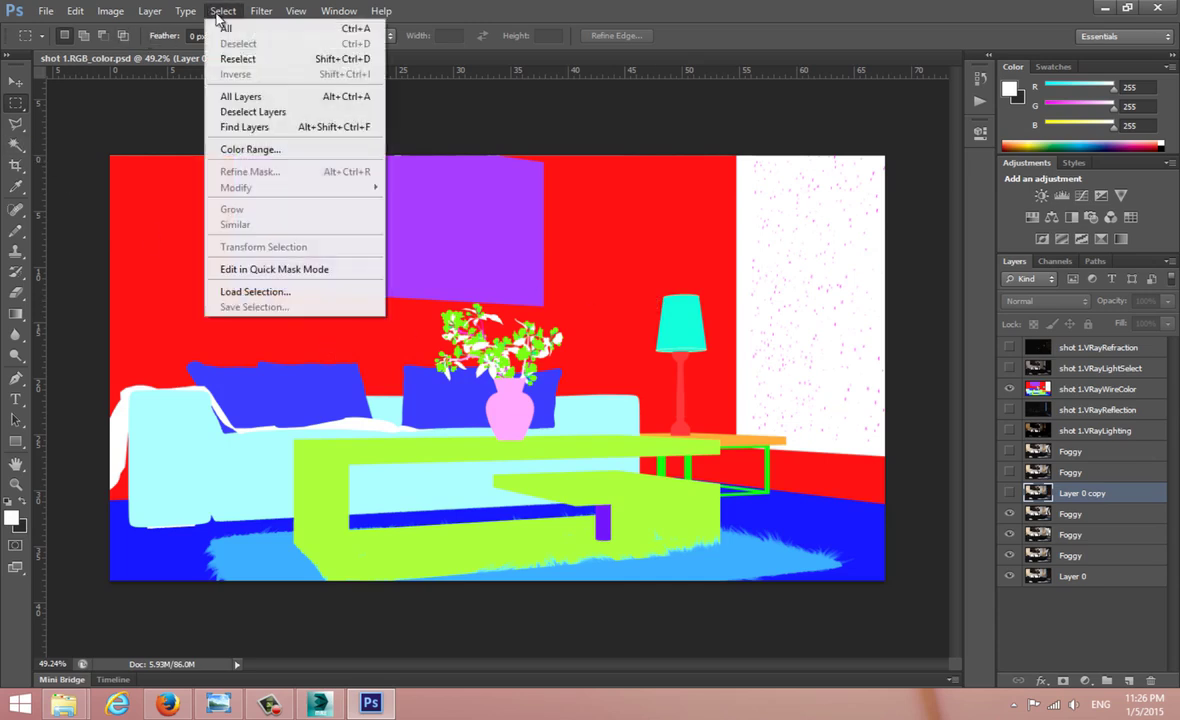
pyautogui.click(282, 150)
pyautogui.click(228, 463)
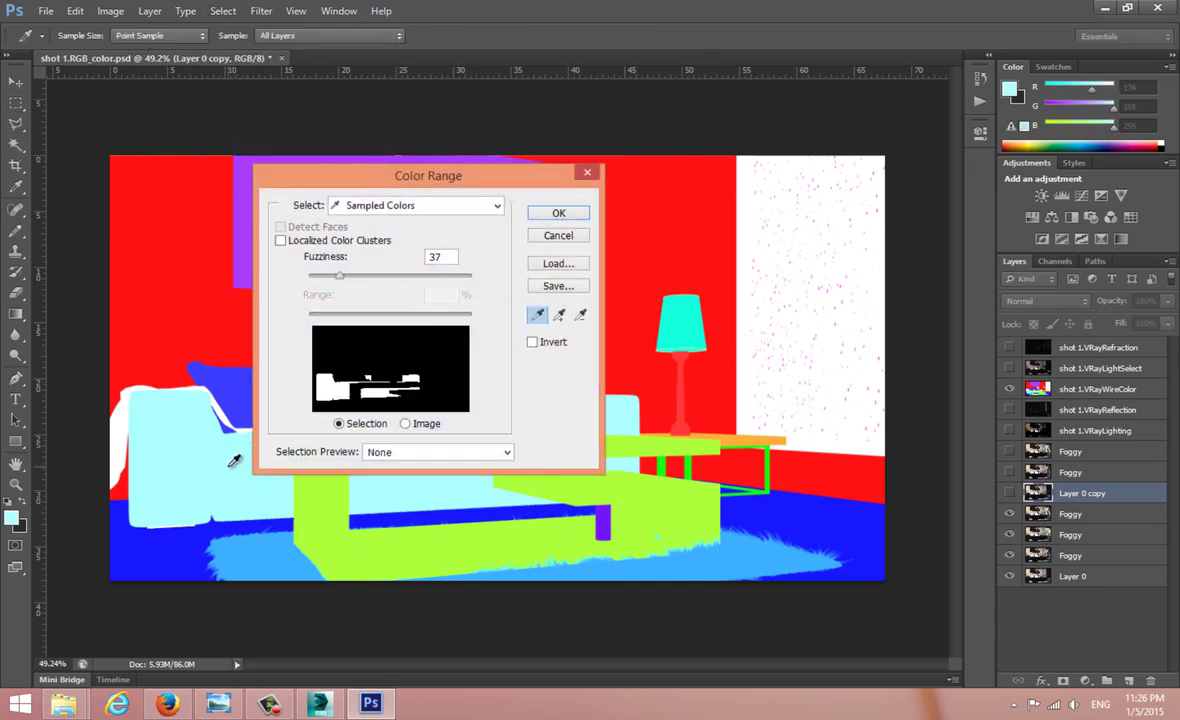
pyautogui.click(557, 213)
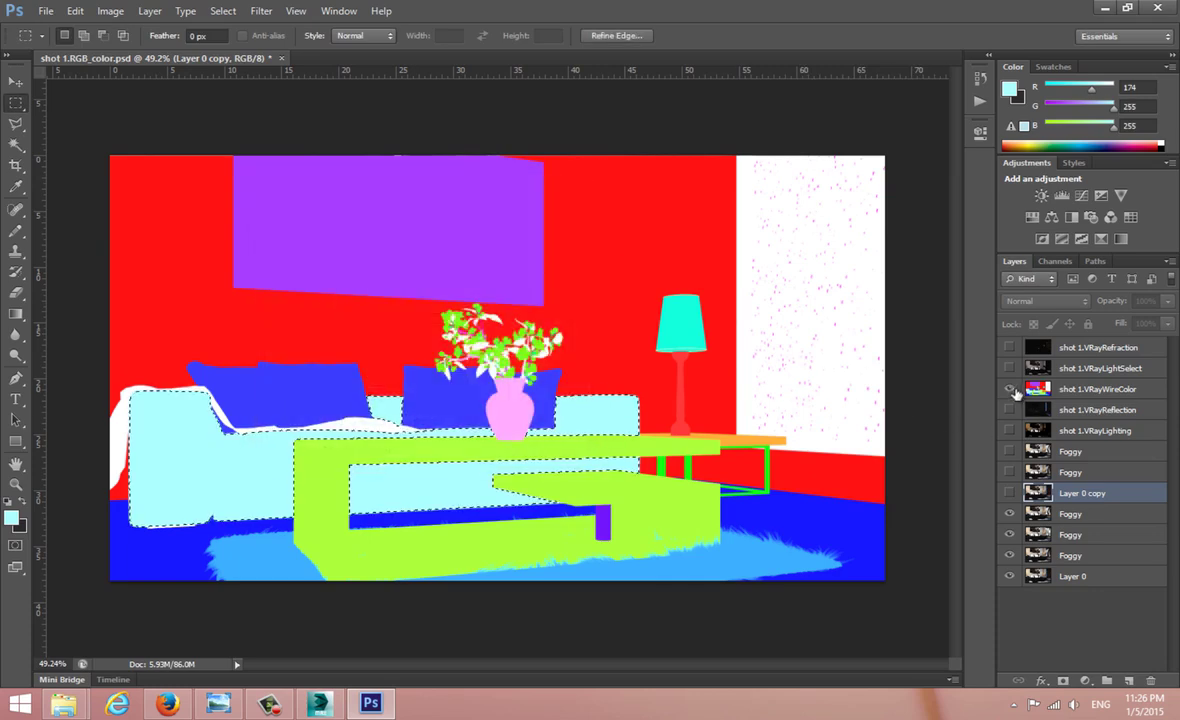
# Step: Hide the VRayWireColor pass and show Layer 0 copy, comparing the image with and without that copy
pyautogui.click(1009, 389)
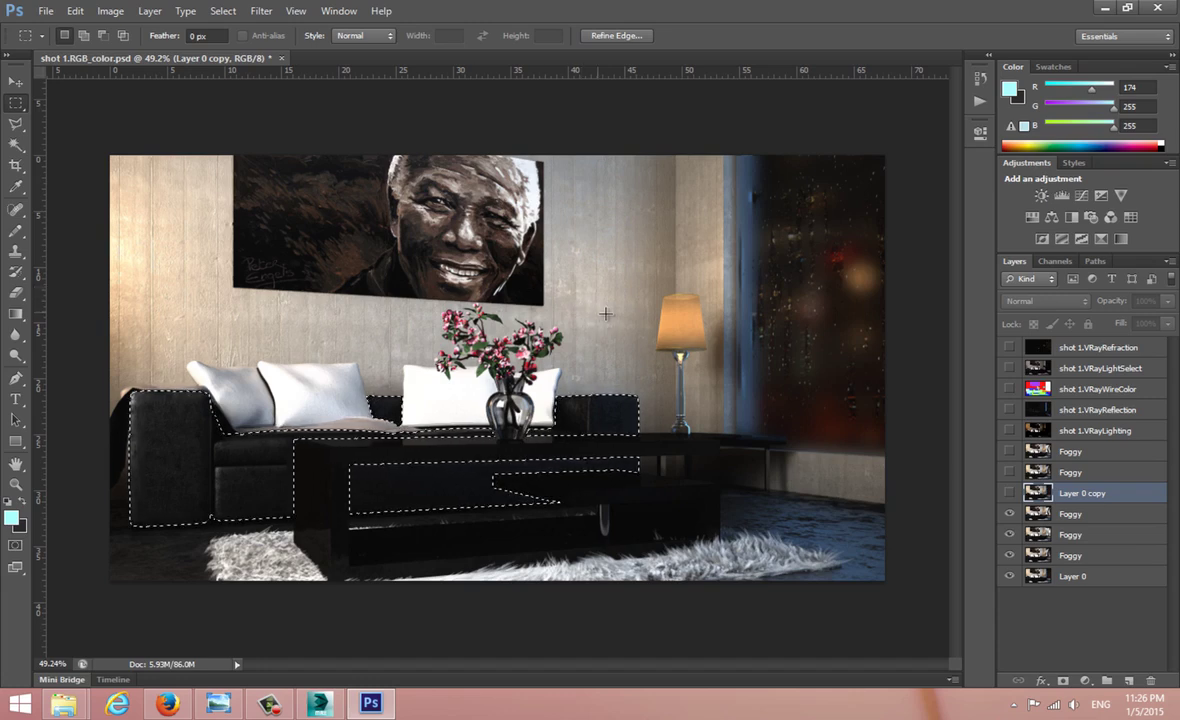
pyautogui.click(1009, 494)
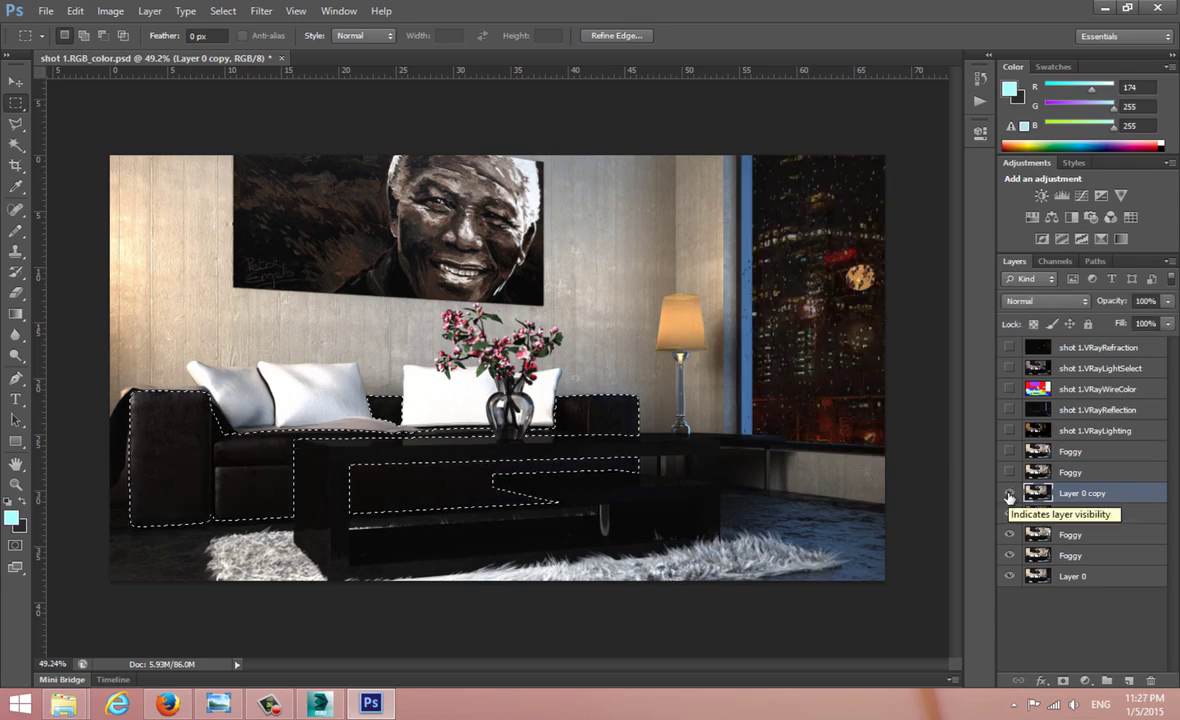
pyautogui.click(1009, 494)
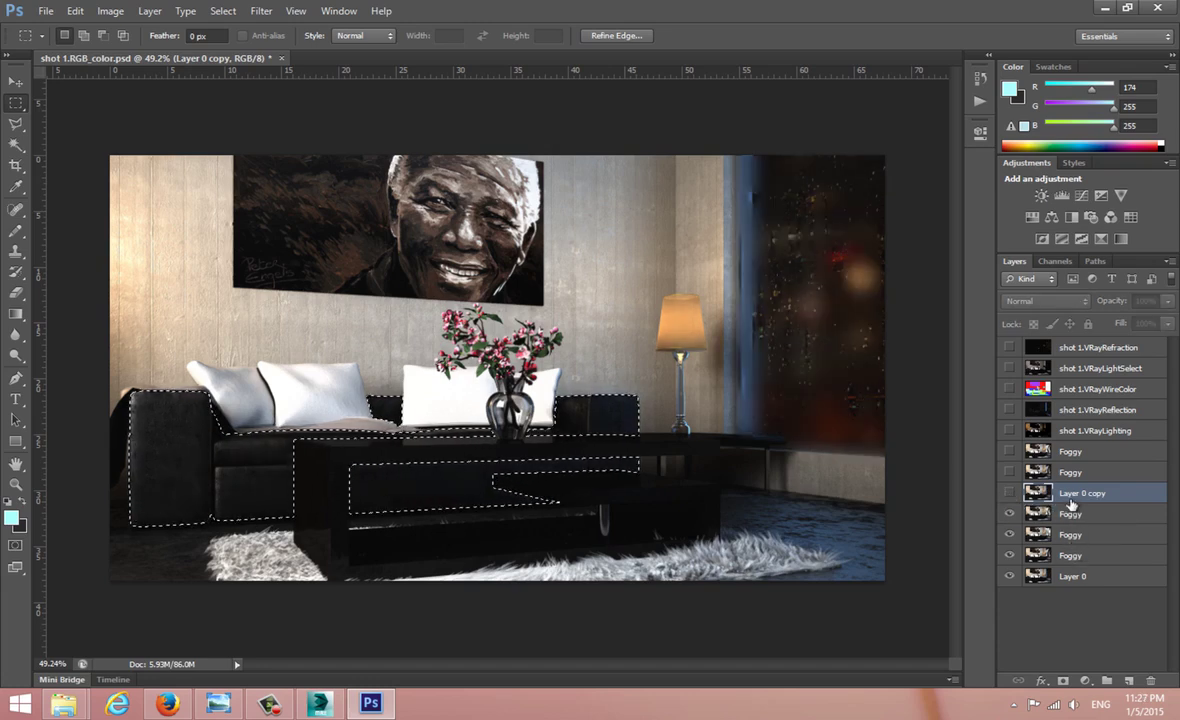
pyautogui.click(1009, 494)
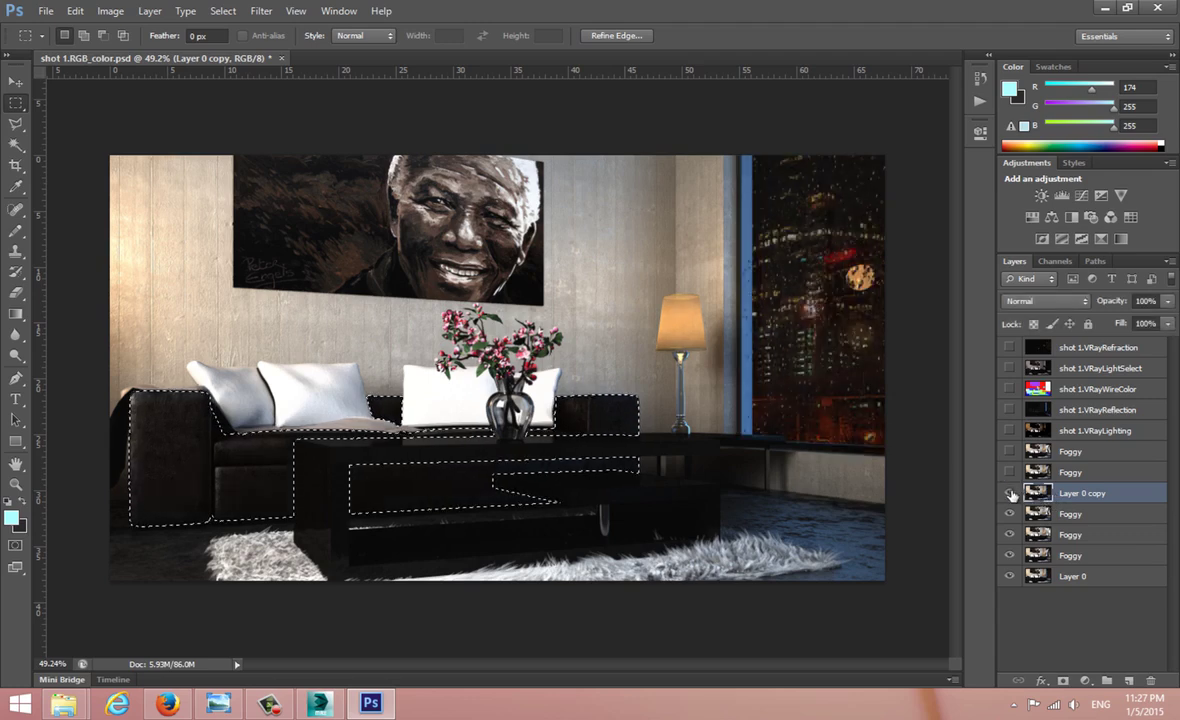
# Step: Try shifting the selected sofa area's midtones on Layer 0 copy toward blue with Color Balance, ending at a blue level of +2
pyautogui.hotkey('ctrl', 'b')
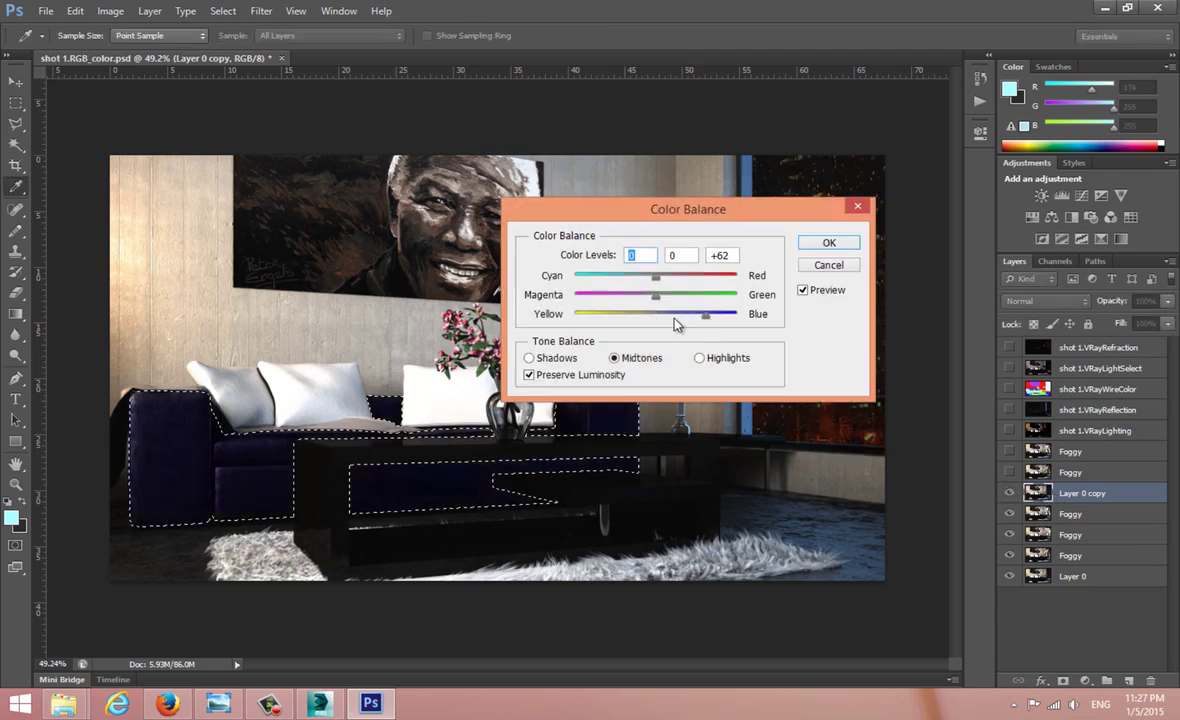
pyautogui.moveTo(705, 316); pyautogui.dragTo(657, 316)
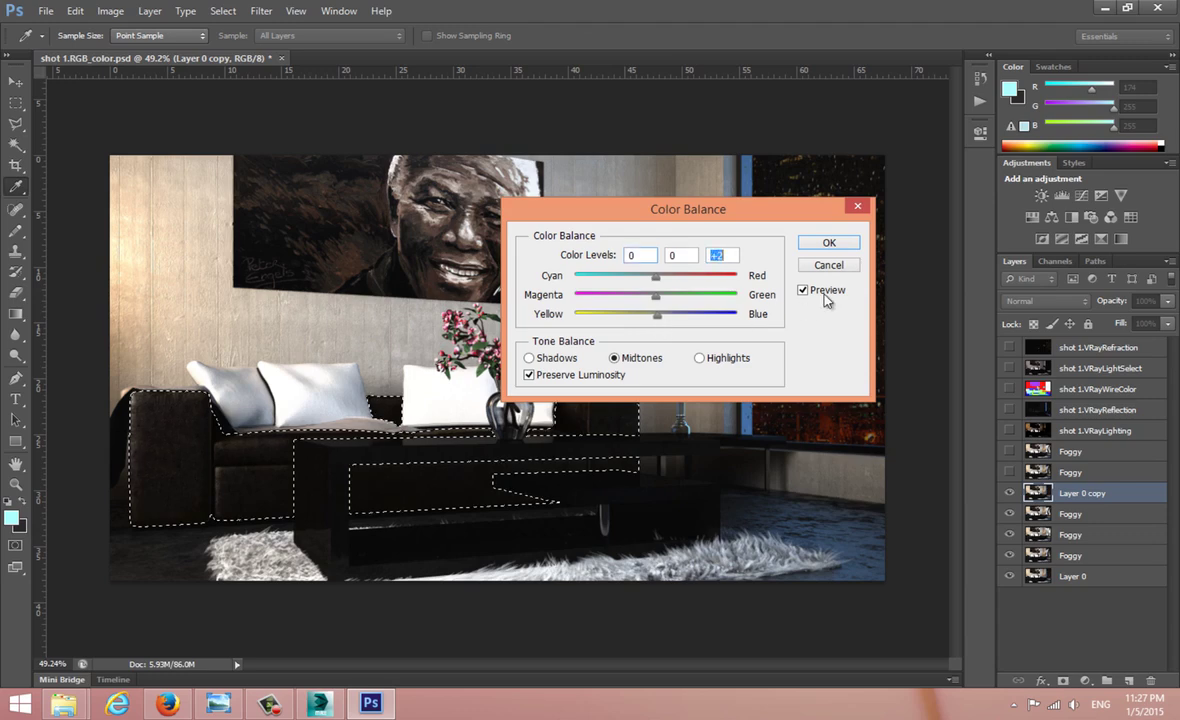
pyautogui.click(838, 265)
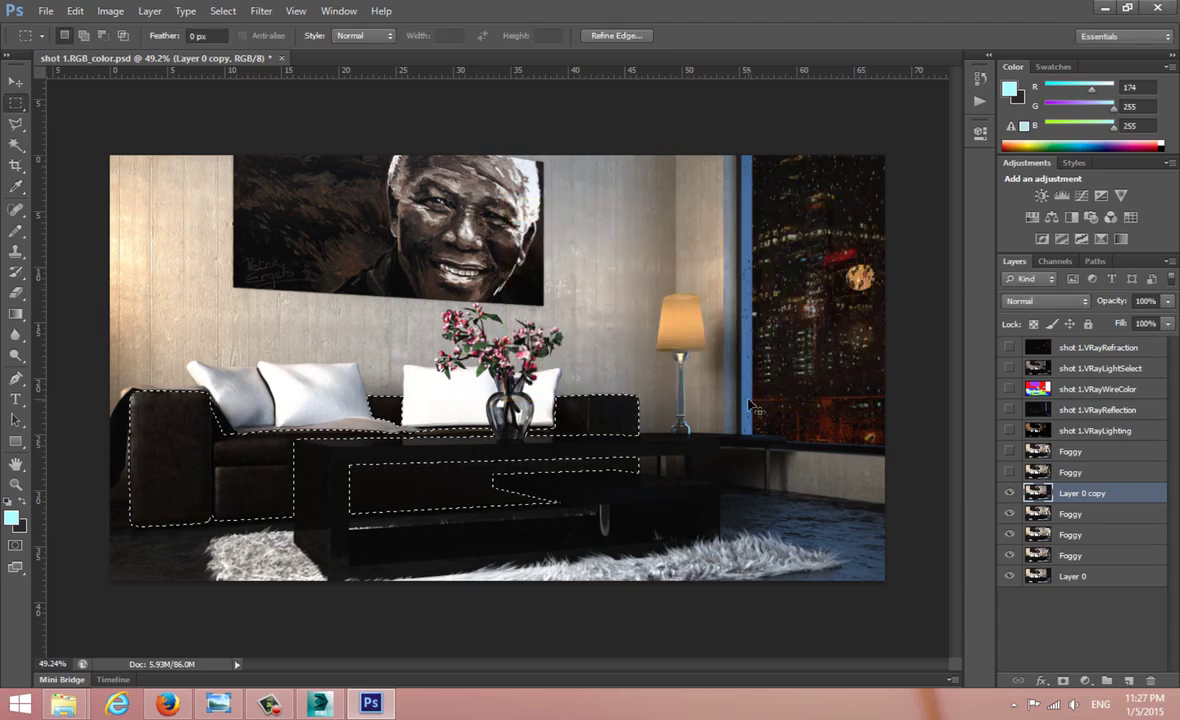
# Step: Clear the sofa selection and show the two Foggy layers above Layer 0 copy
pyautogui.hotkey('ctrl', 'd')
pyautogui.click(1009, 473)
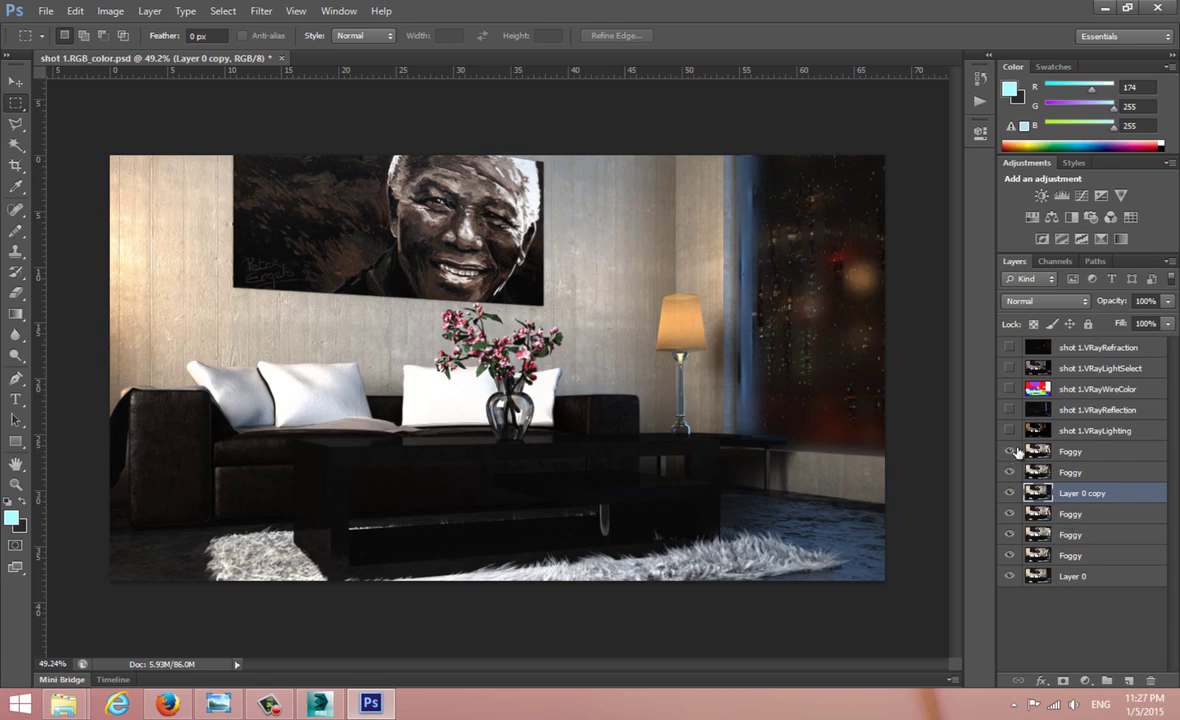
# Step: Place shot 1.VRayGlobalIllumination from Lesson 1's final renders folder directly above the VRayLighting layer
pyautogui.click(1100, 431)
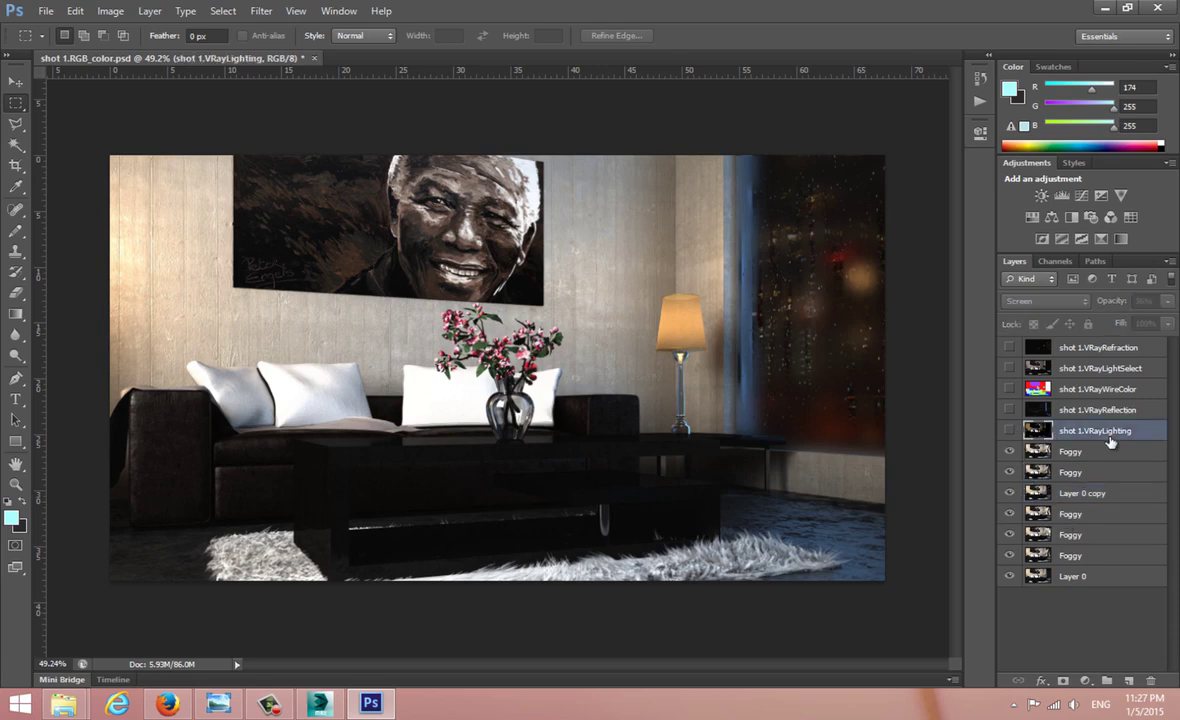
pyautogui.moveTo(63, 703)
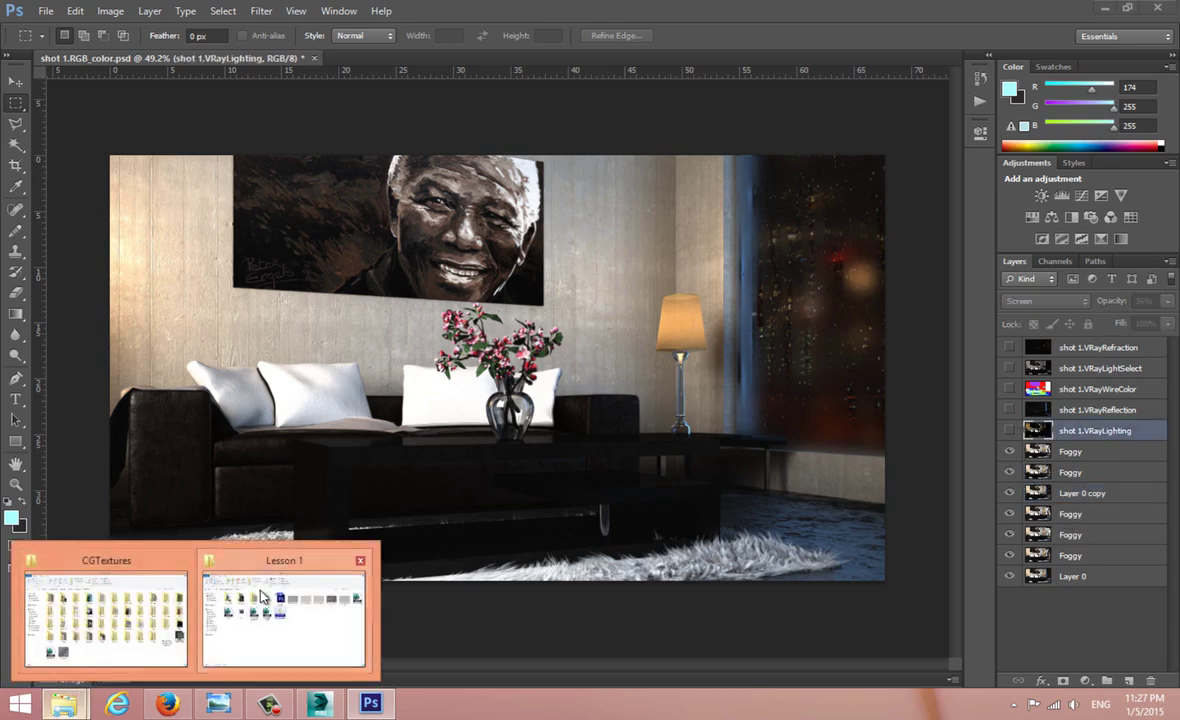
pyautogui.click(285, 590)
pyautogui.doubleClick(276, 190)
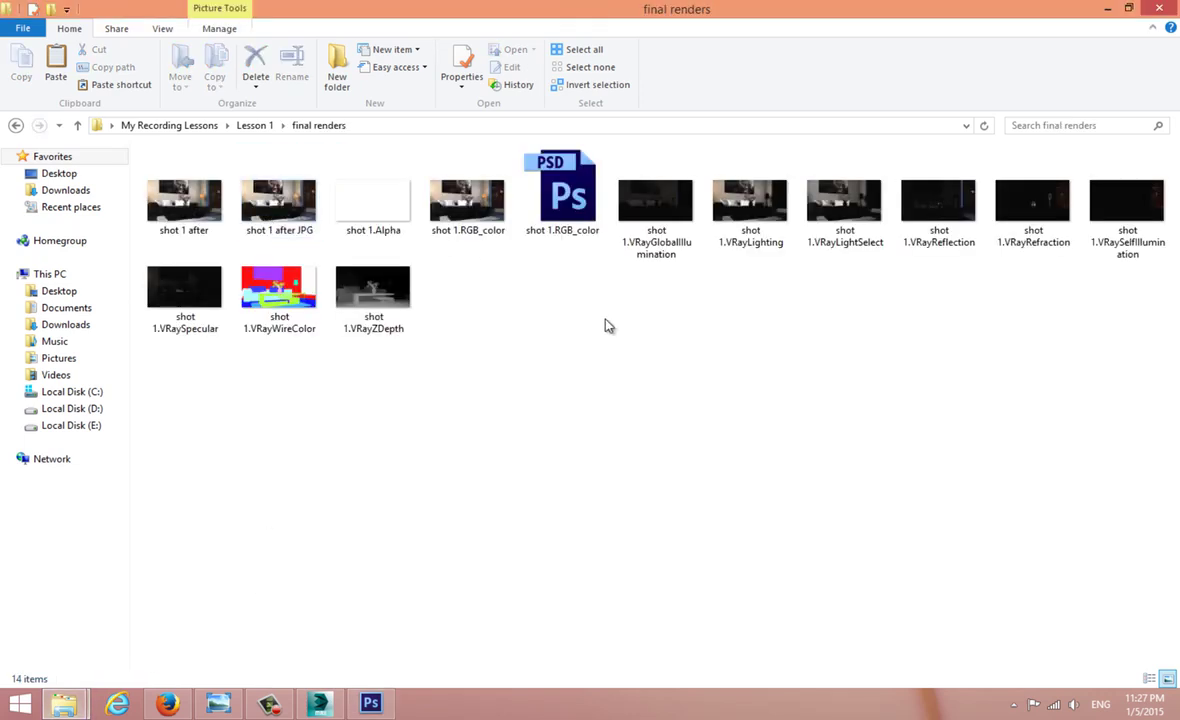
pyautogui.moveTo(668, 198); pyautogui.dragTo(497, 383)
pyautogui.press('Return')
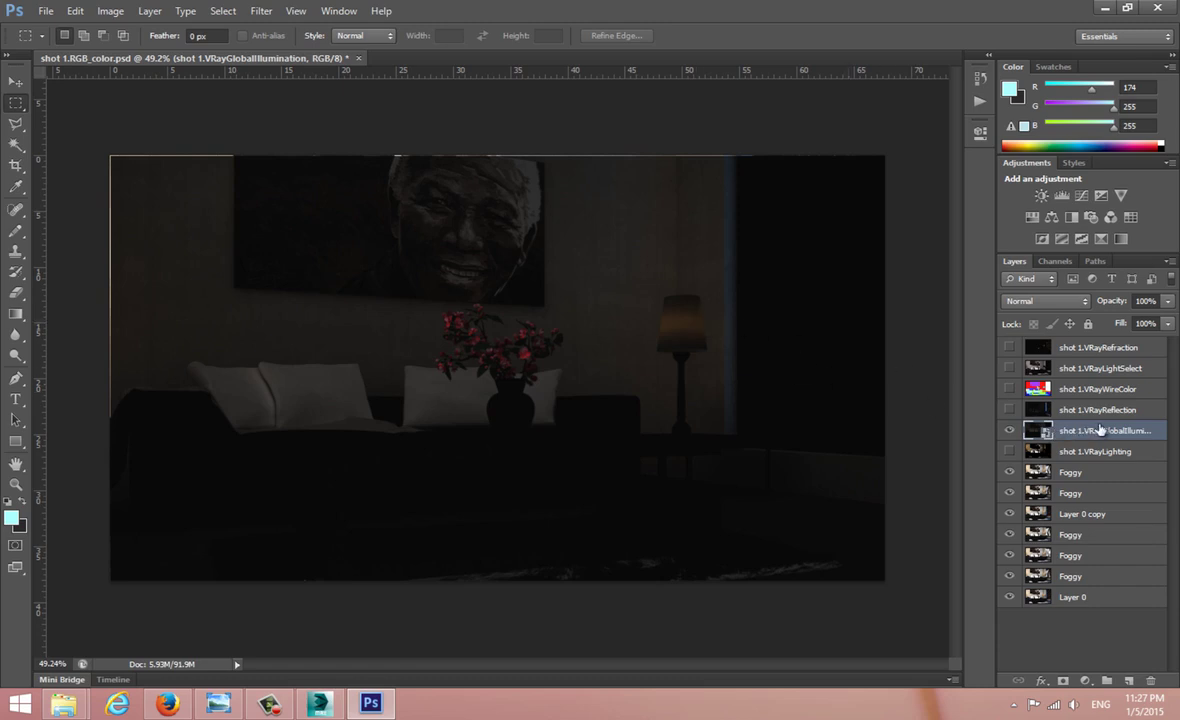
# Step: Rasterize the VRayGlobalIllumination layer and shift it slightly so it lines up with the render below
pyautogui.rightClick(1100, 430)
pyautogui.click(950, 298)
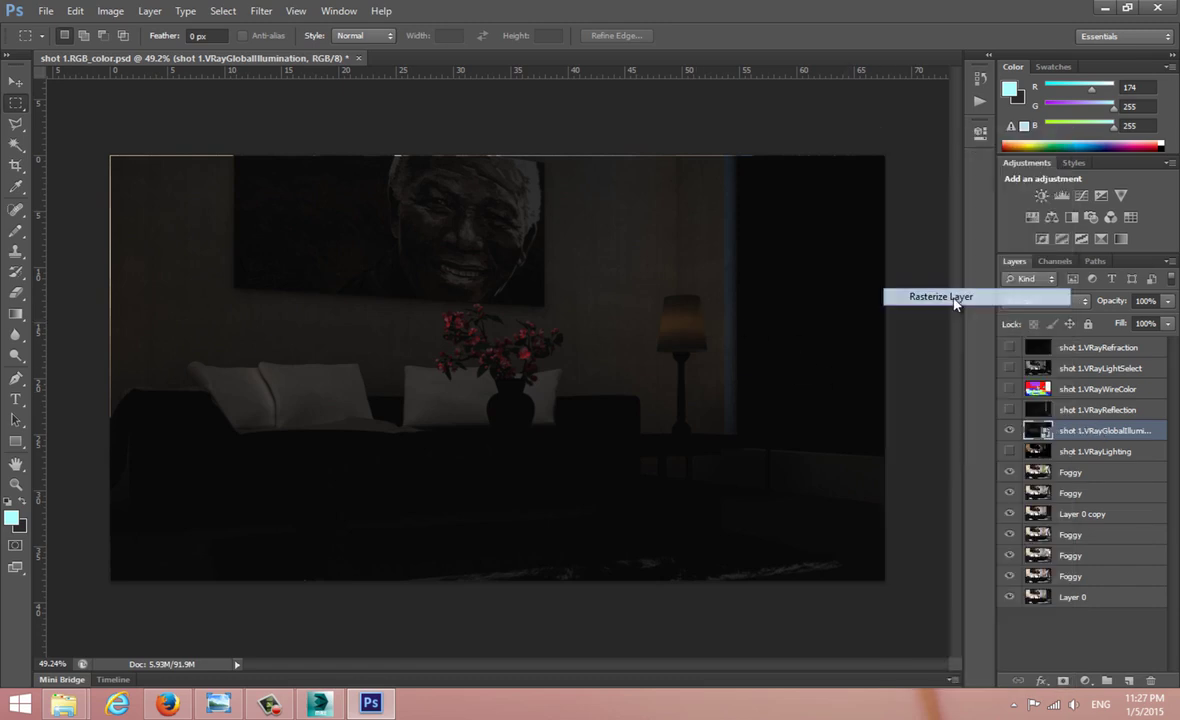
pyautogui.click(15, 80)
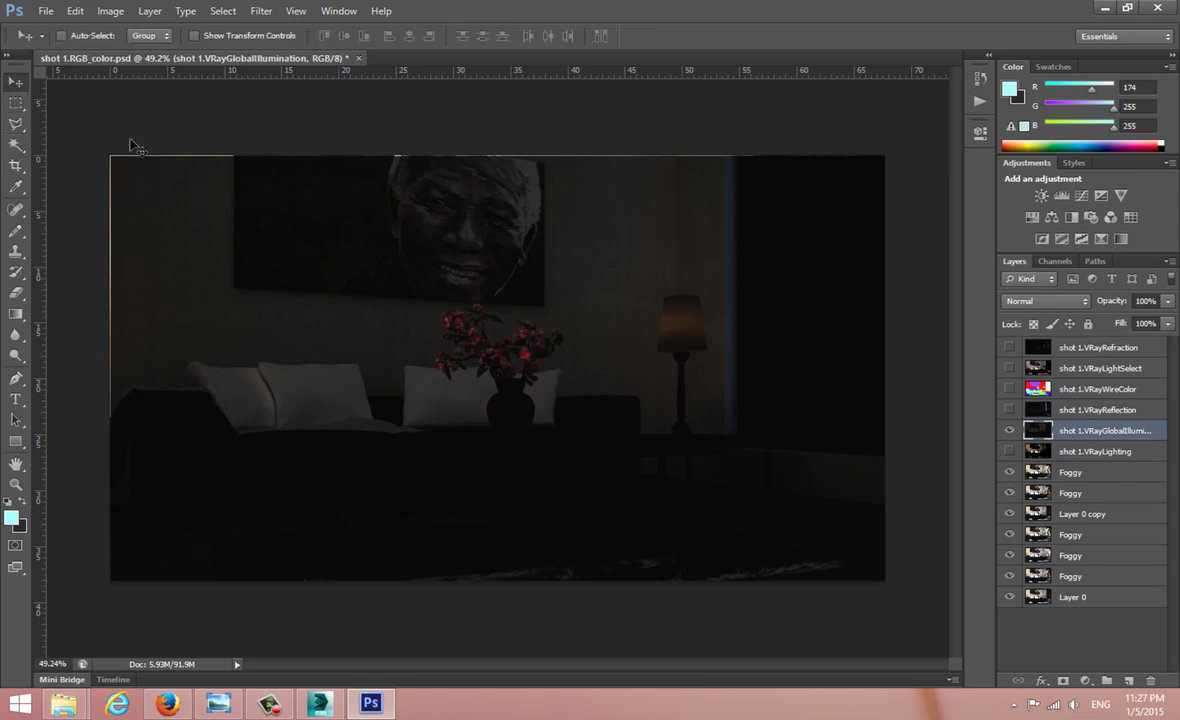
pyautogui.moveTo(280, 245)
pyautogui.mouseDown()
pyautogui.moveTo(292, 266)
pyautogui.moveTo(298, 258)
pyautogui.mouseUp()
# Step: Try darkening and lightening blend modes on the VRayGlobalIllumination layer, ending on Lighten, and compare the image without and with it
pyautogui.click(1010, 300)
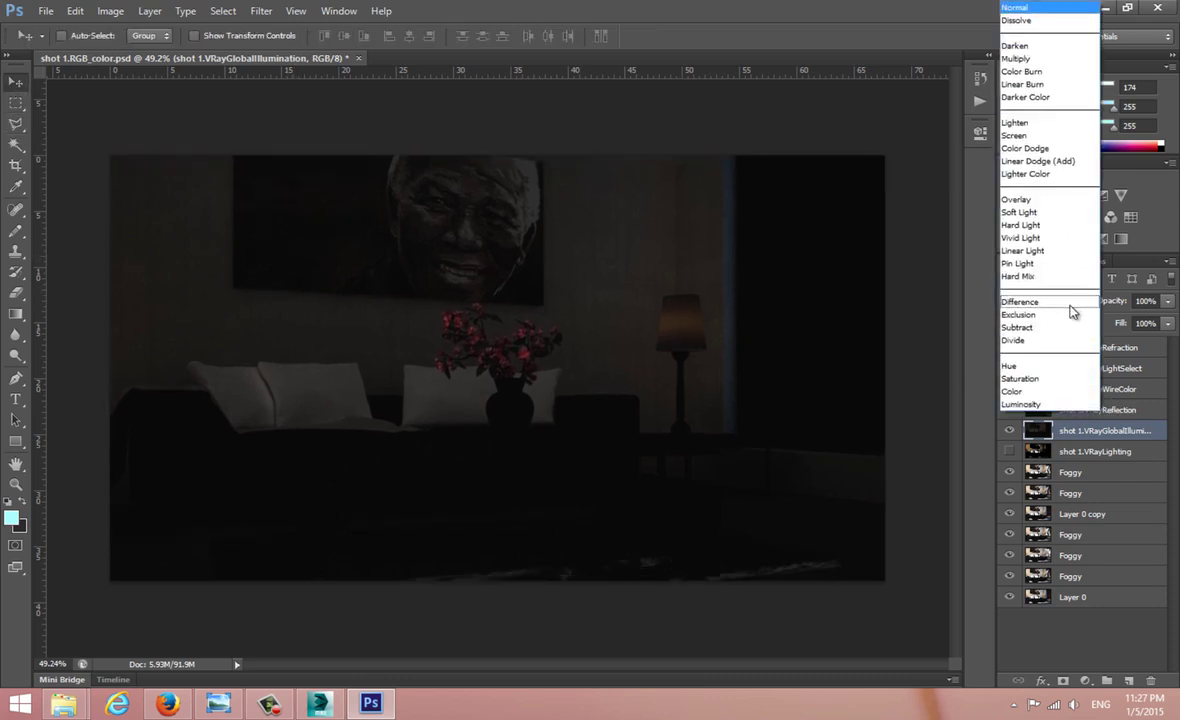
pyautogui.click(1018, 47)
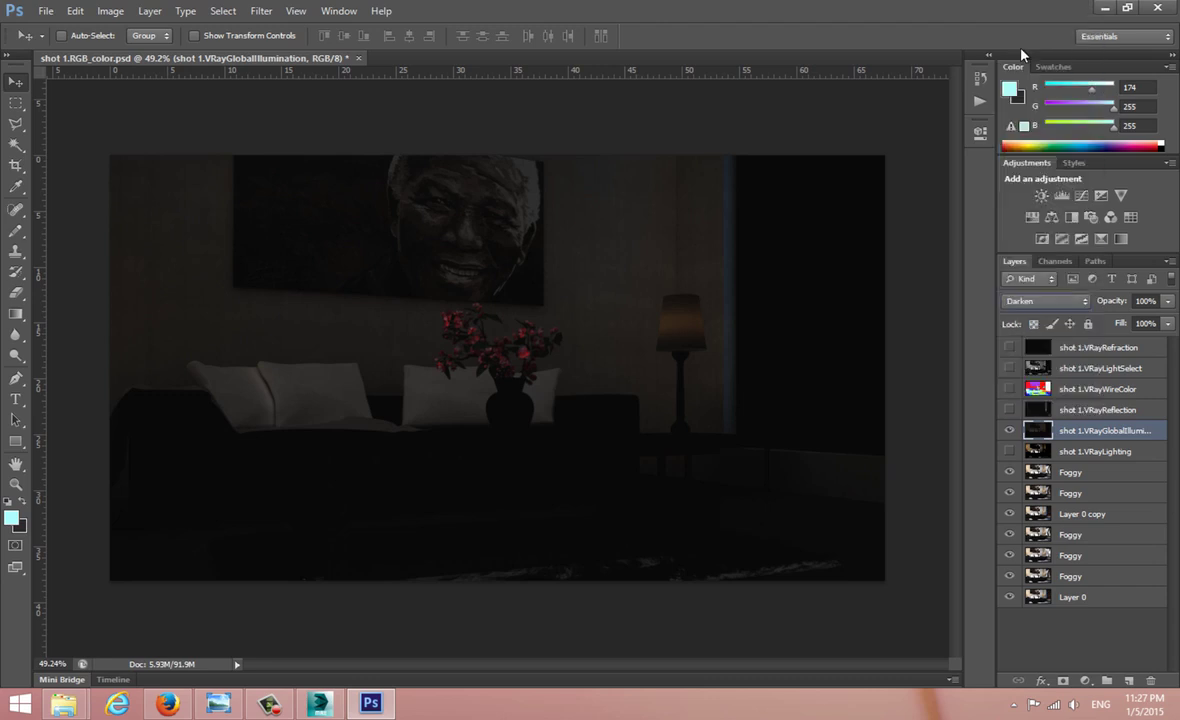
pyautogui.press('Down')
pyautogui.press('Down')
pyautogui.press('Down')
pyautogui.press('Down')
pyautogui.press('Down')
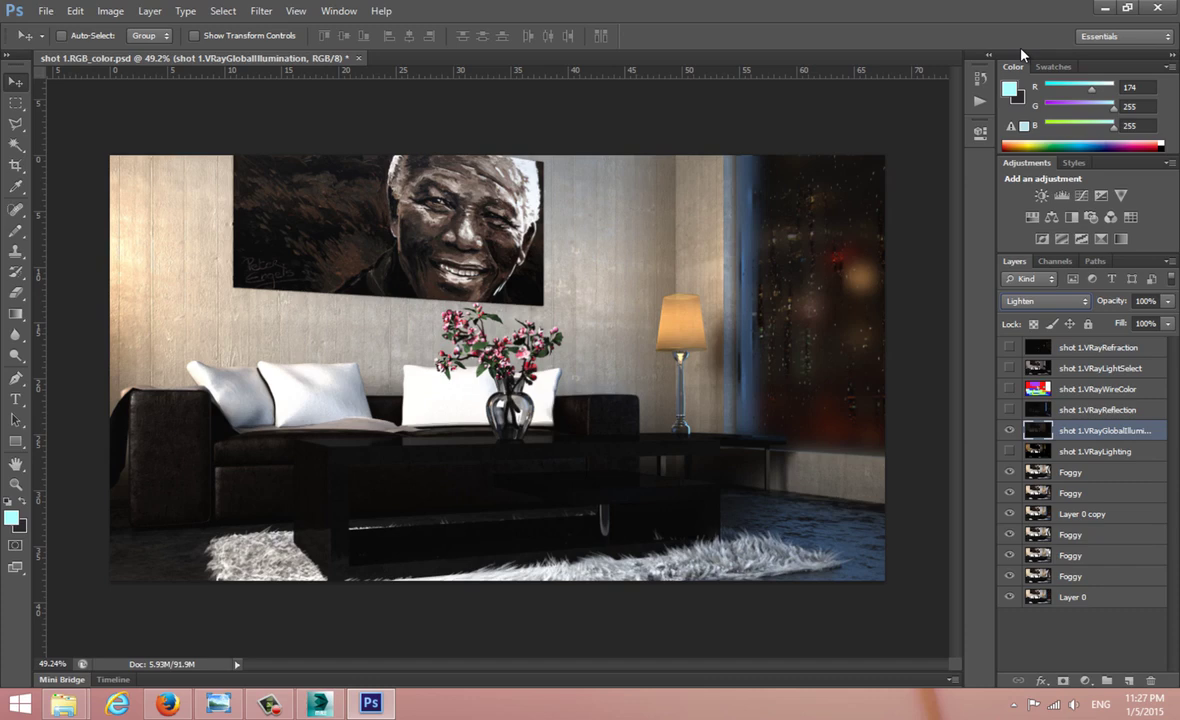
pyautogui.click(1010, 430)
pyautogui.click(1010, 430)
# Step: Set the VRayGlobalIllumination layer's blend mode to Screen and compare the image without and with it
pyautogui.click(1046, 300)
pyautogui.click(1055, 145)
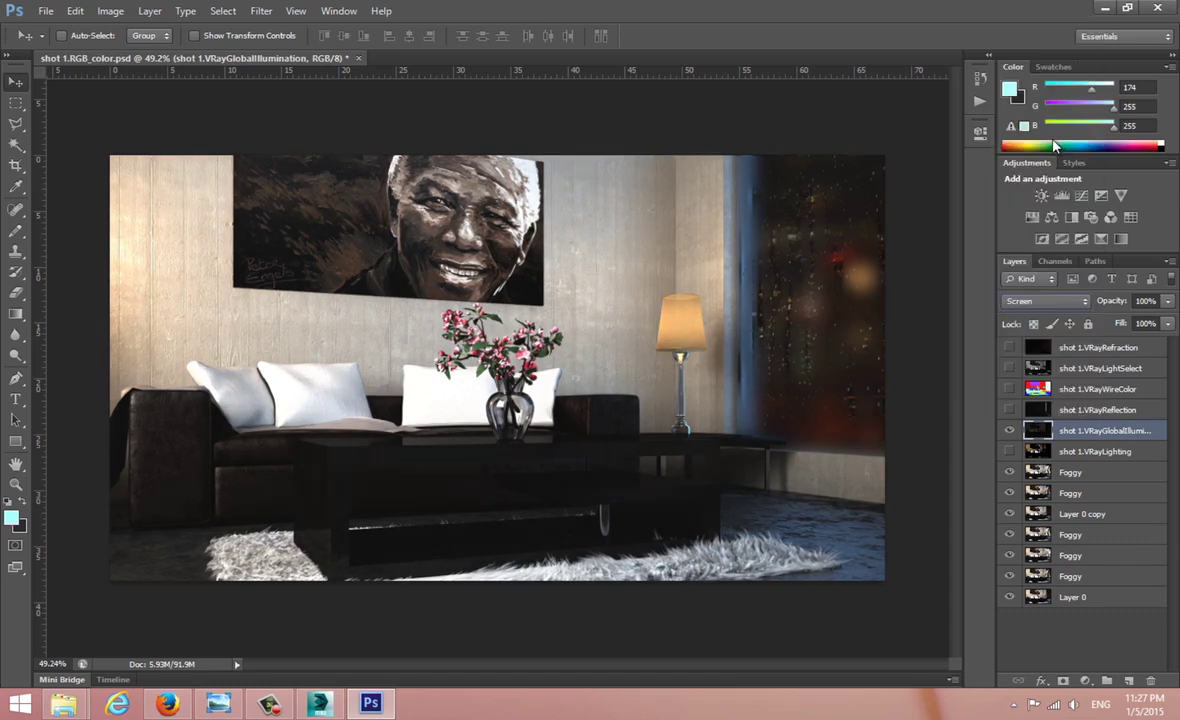
pyautogui.click(1010, 430)
pyautogui.click(1010, 430)
pyautogui.click(1010, 430)
pyautogui.click(1010, 430)
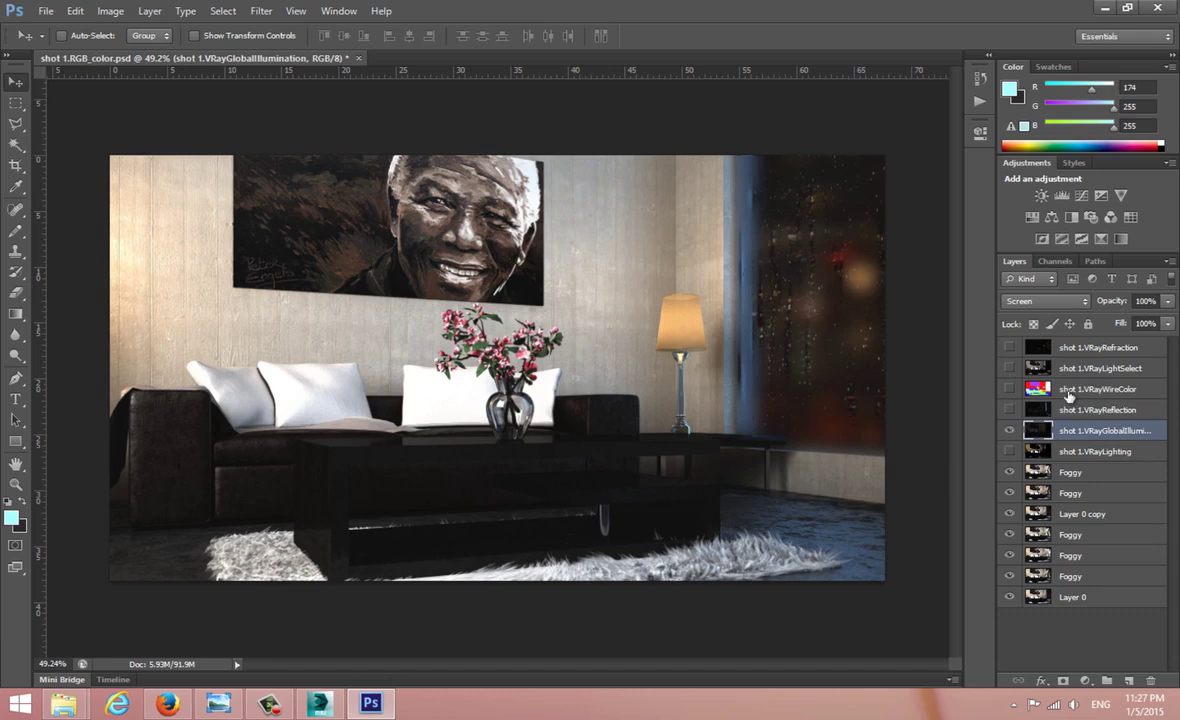
# Step: Set the VRayGlobalIllumination layer's opacity to 52%, compare the image with and without it, and leave the layer hidden
pyautogui.click(1168, 301)
pyautogui.moveTo(1165, 322); pyautogui.dragTo(1132, 322)
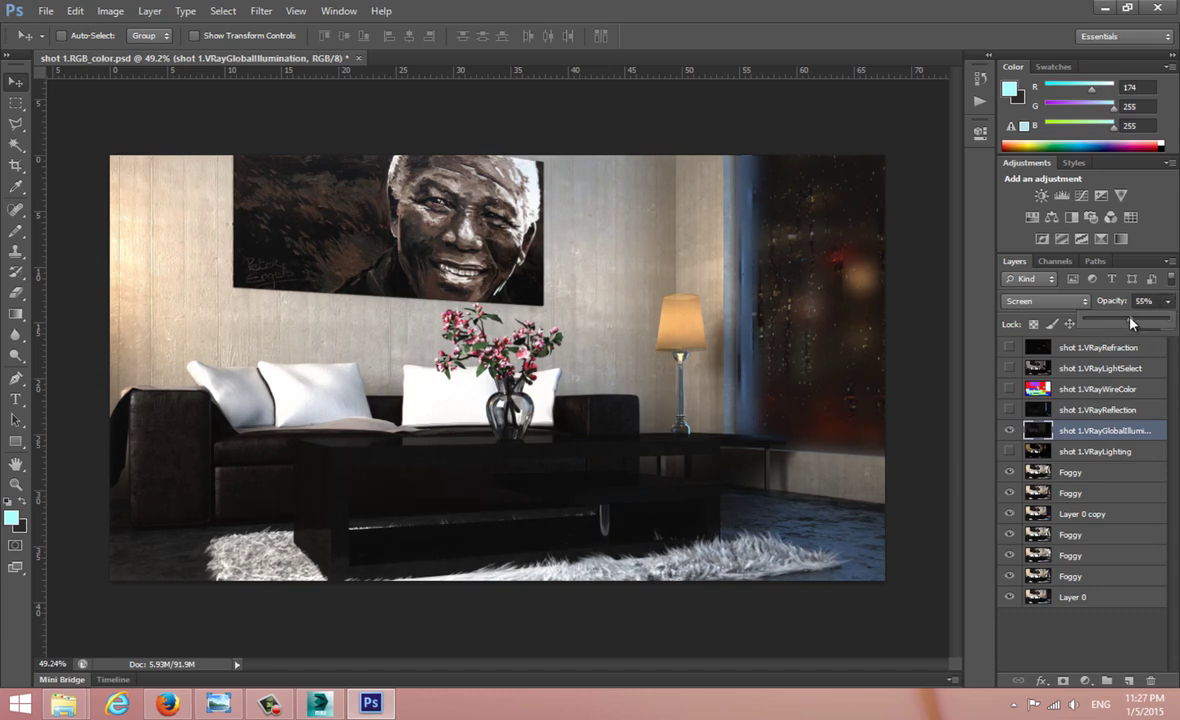
pyautogui.click(1010, 430)
pyautogui.click(1010, 431)
pyautogui.click(1010, 431)
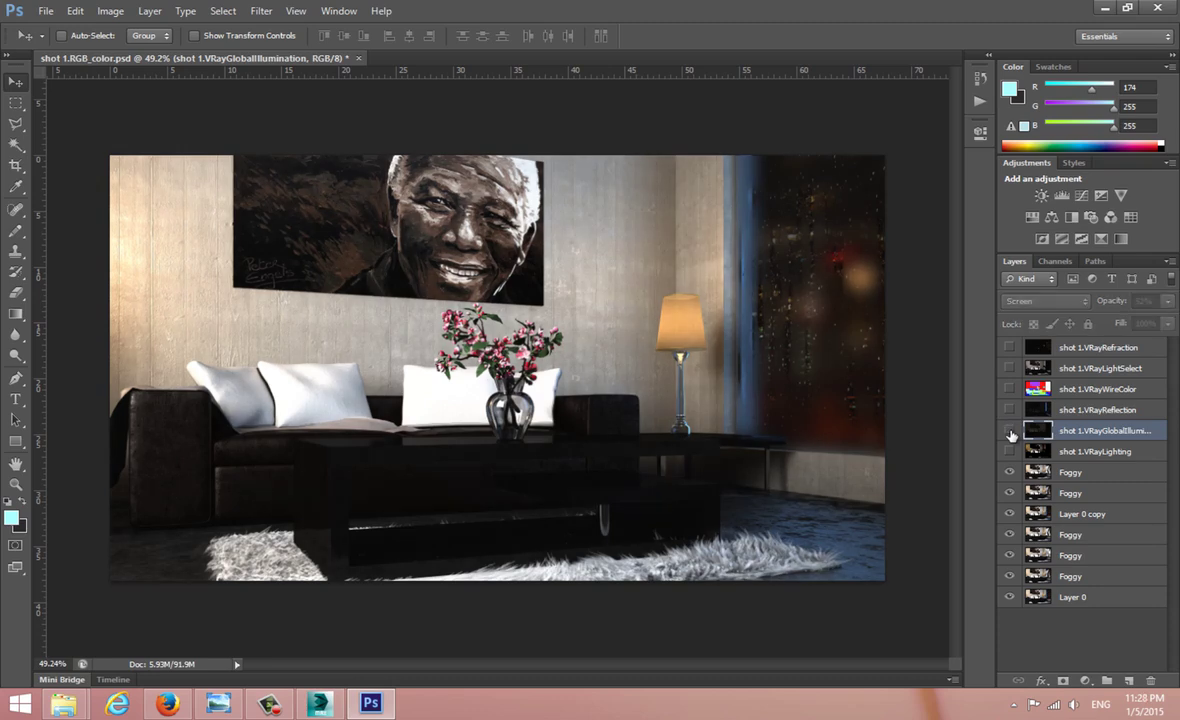
pyautogui.click(1010, 431)
pyautogui.click(1010, 431)
pyautogui.click(1010, 431)
pyautogui.click(1010, 431)
# Step: Place shot 1.VRayLighting from the final renders folder above the VRayGlobalIllumination layer
pyautogui.click(1101, 9)
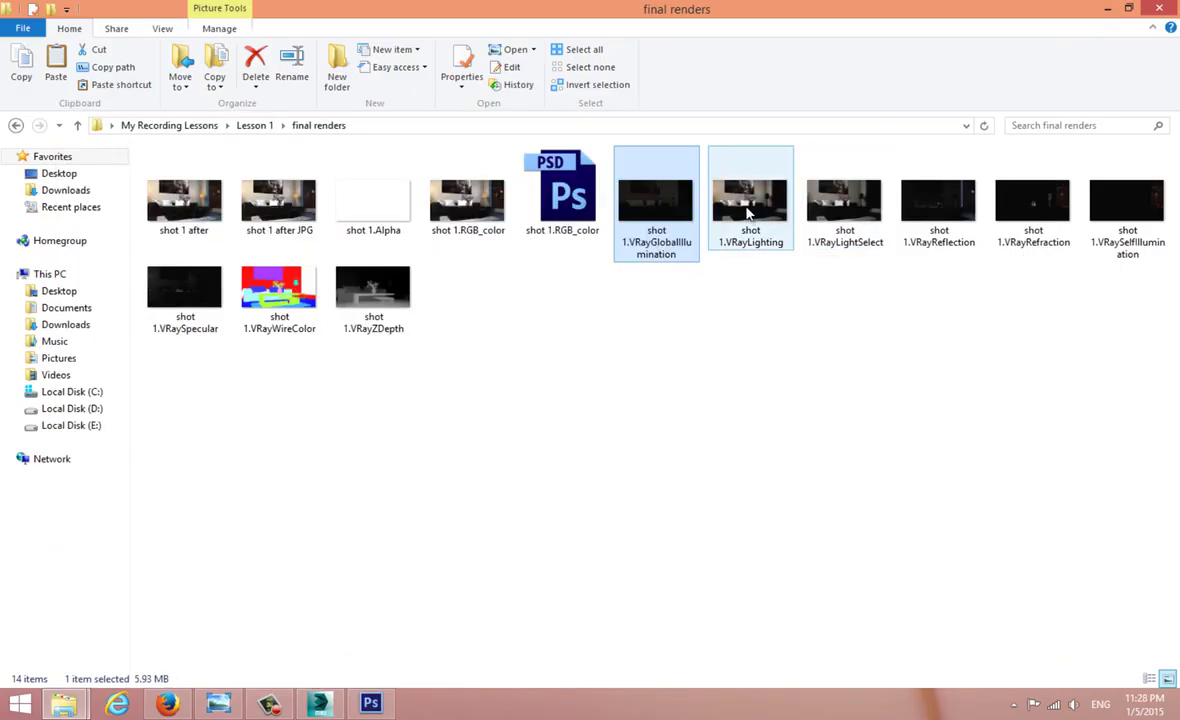
pyautogui.click(750, 205)
pyautogui.moveTo(745, 220); pyautogui.dragTo(467, 541)
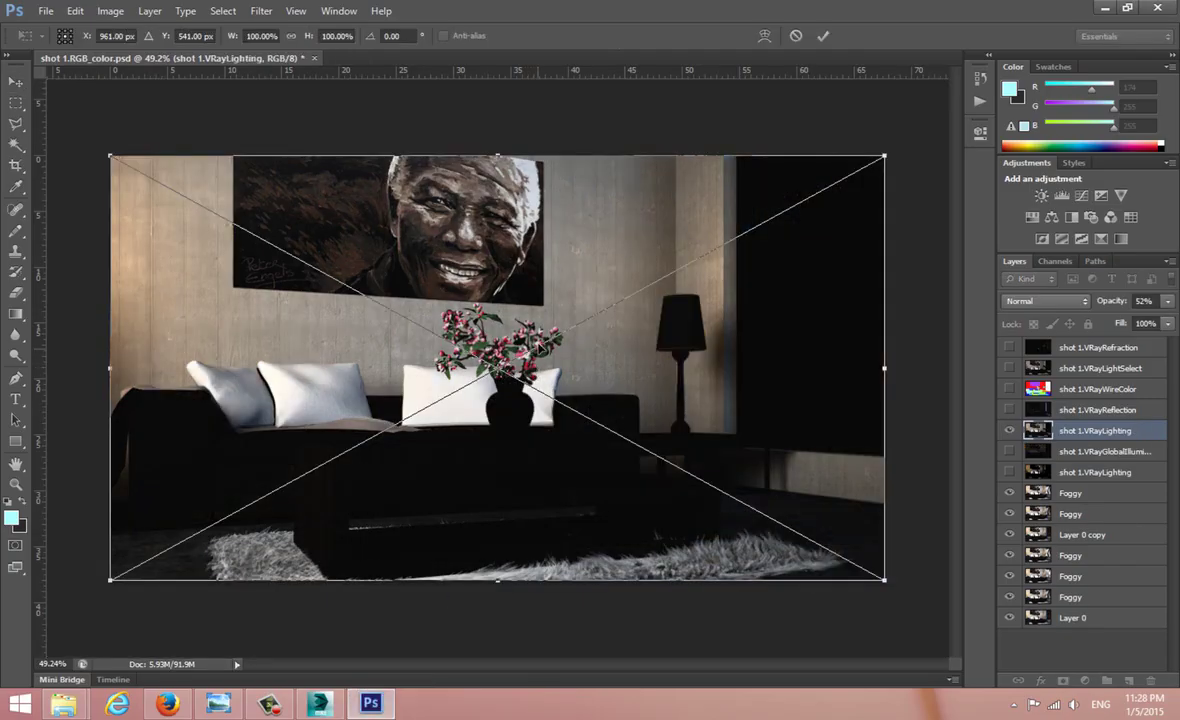
pyautogui.press('Return')
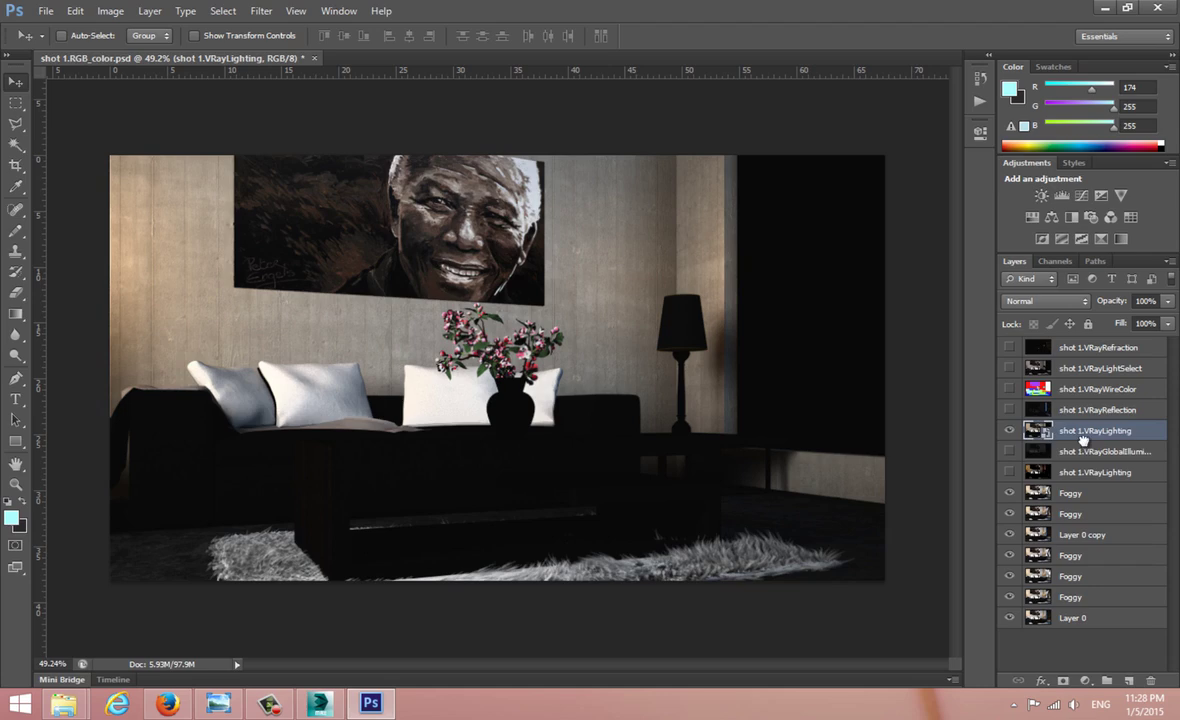
# Step: Move the newly placed VRayLighting layer directly above the uppermost Foggy layer and rasterize it
pyautogui.moveTo(1083, 440); pyautogui.dragTo(1088, 478)
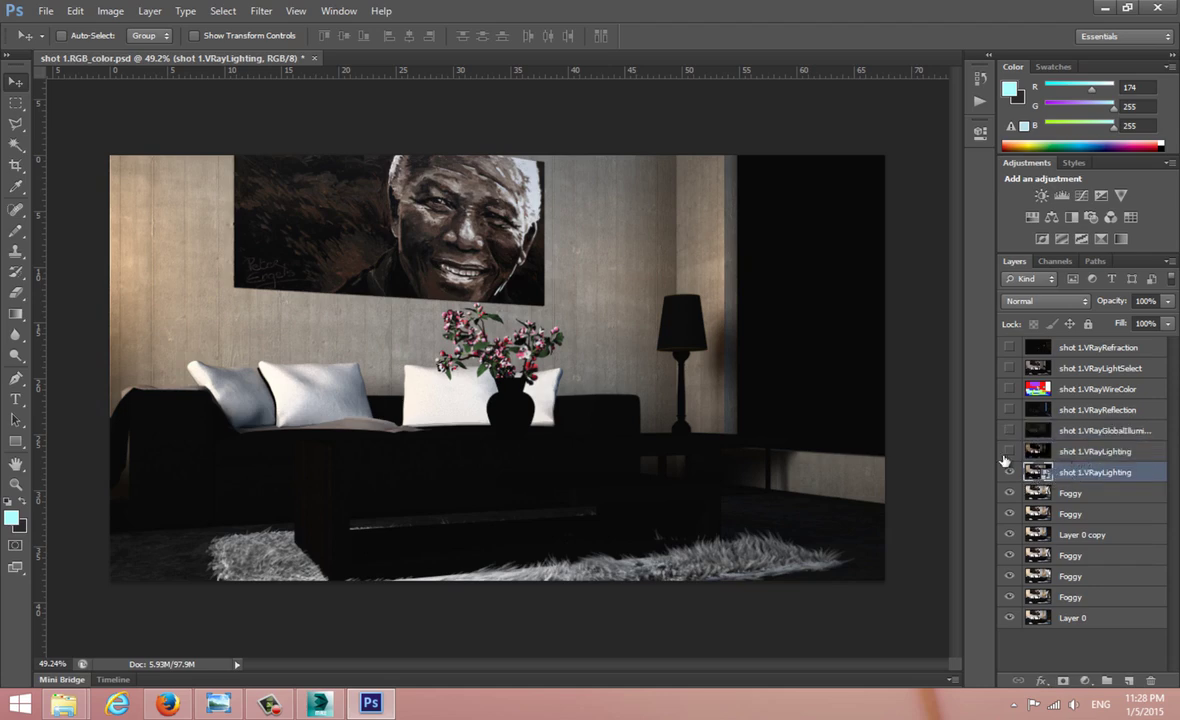
pyautogui.rightClick(1060, 472)
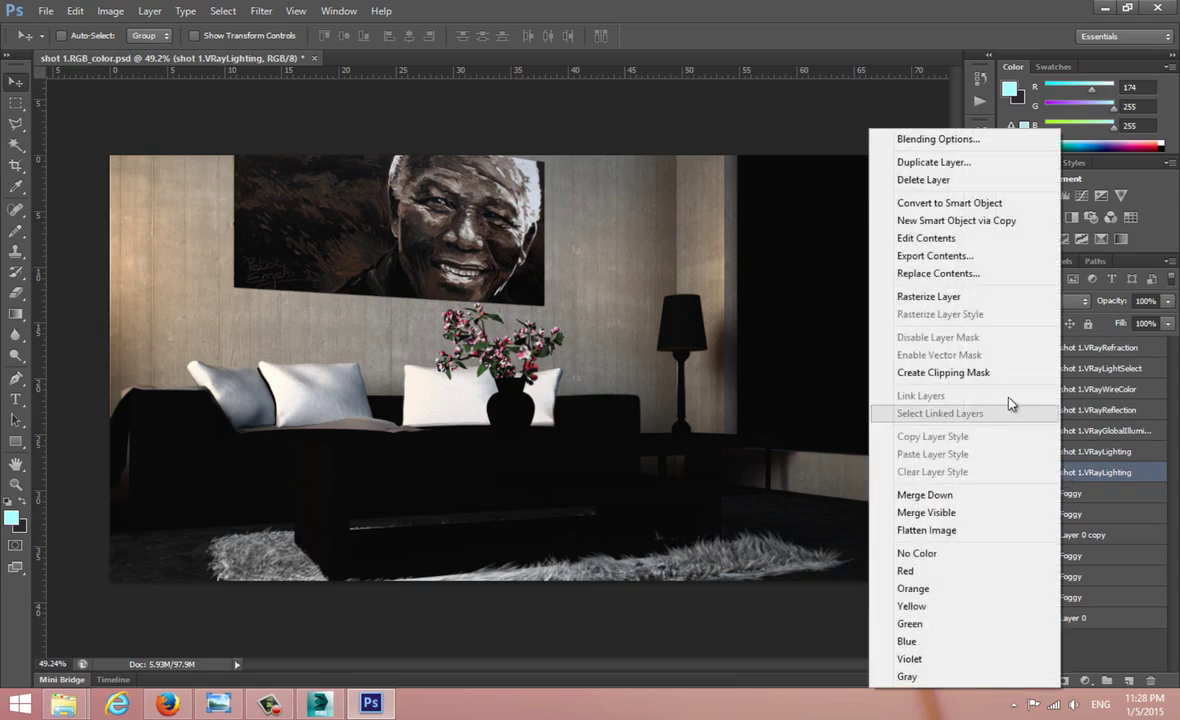
pyautogui.click(928, 297)
# Step: Step through the darkening blend modes for the new VRayLighting layer and set it to Lighten
pyautogui.click(1045, 301)
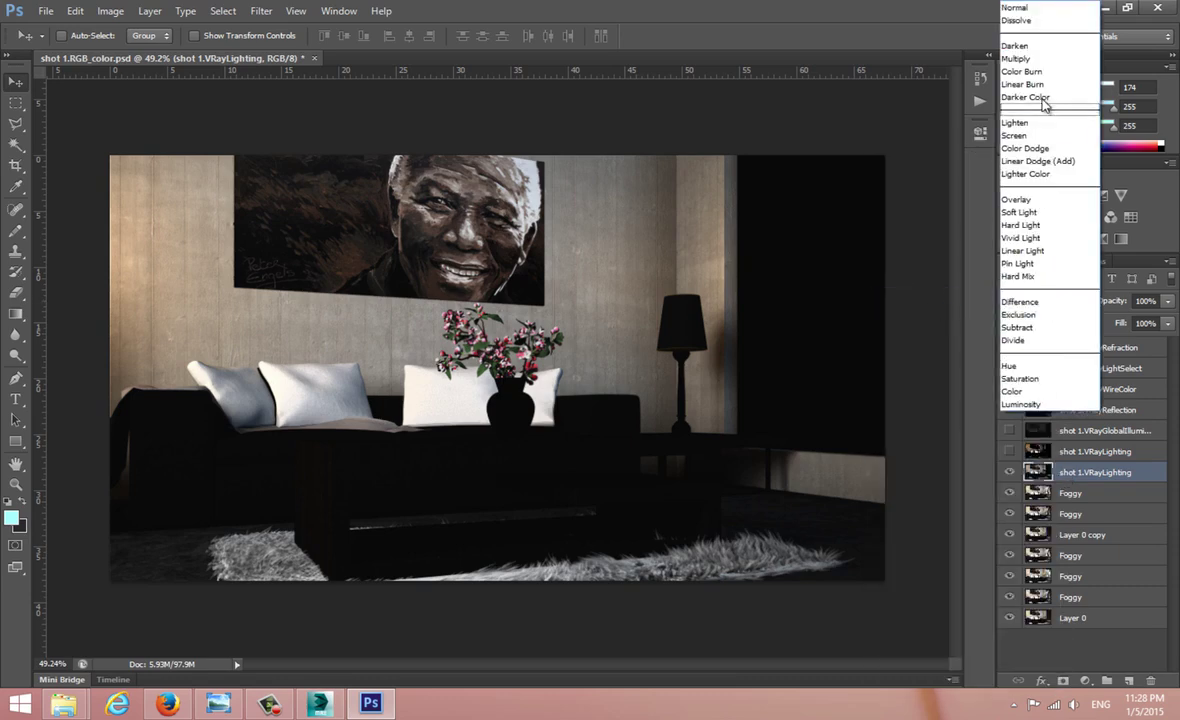
pyautogui.click(1025, 60)
pyautogui.press('Down')
pyautogui.press('Down')
pyautogui.press('Down')
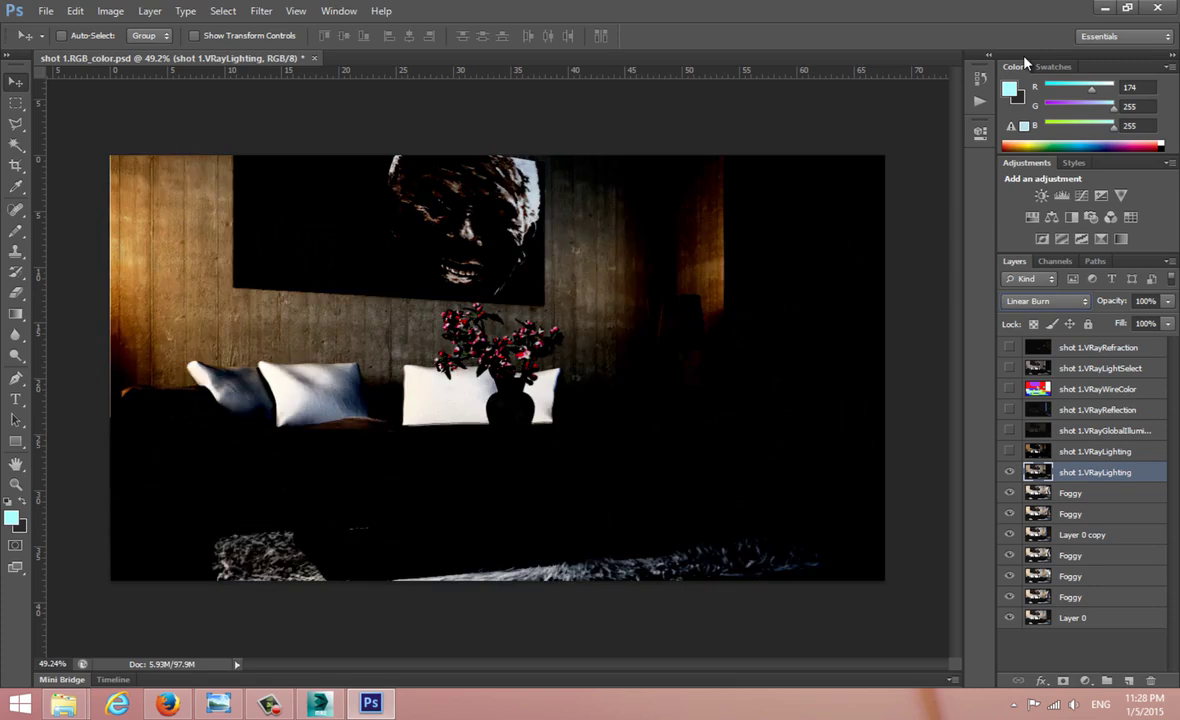
pyautogui.press('Down')
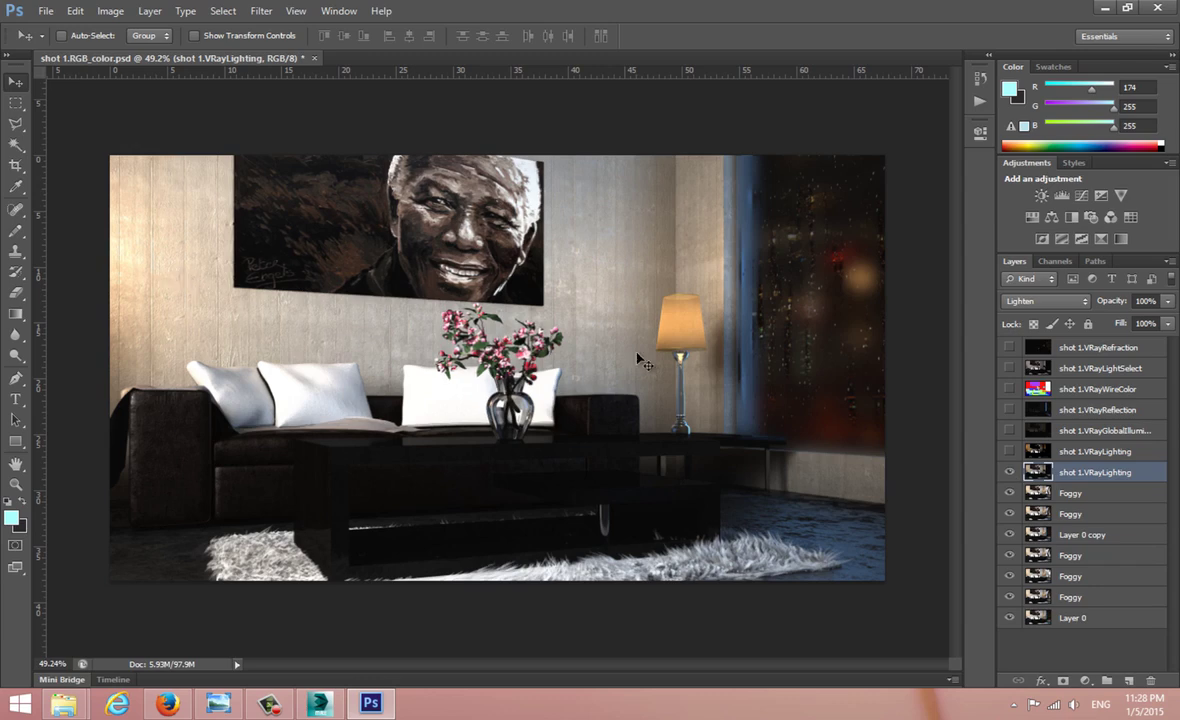
# Step: Compare the image without and with the new VRayLighting layer, and set its opacity to 77%
pyautogui.click(1009, 472)
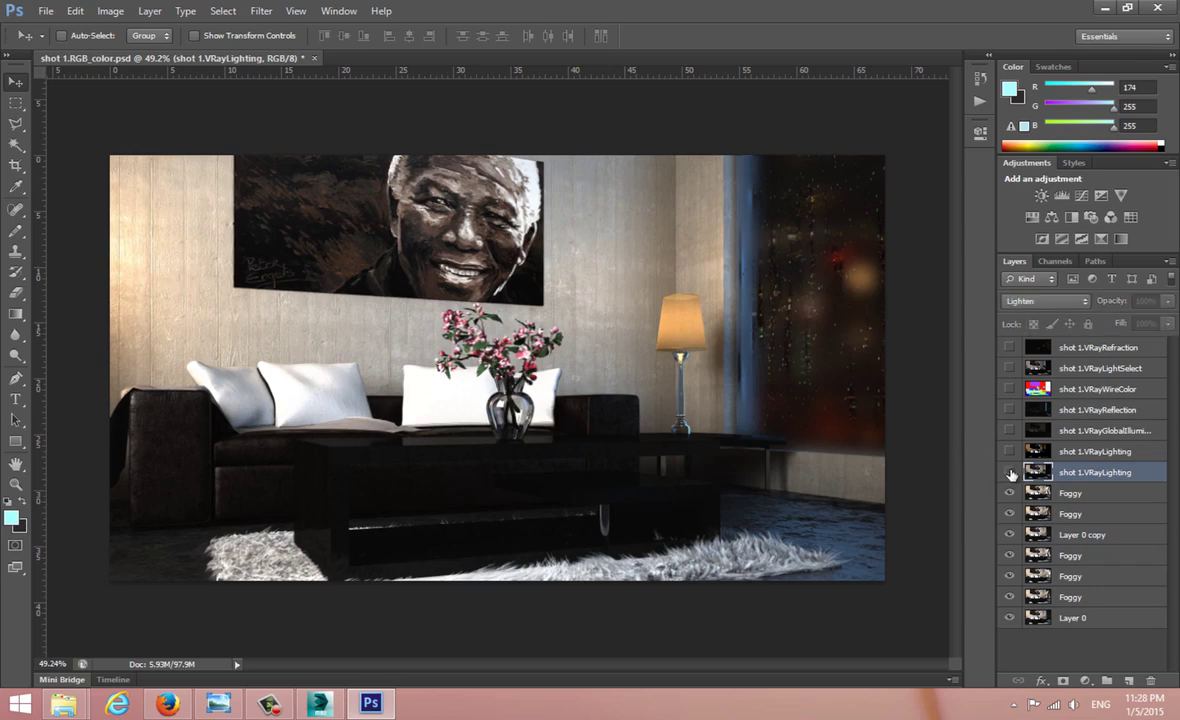
pyautogui.click(1009, 472)
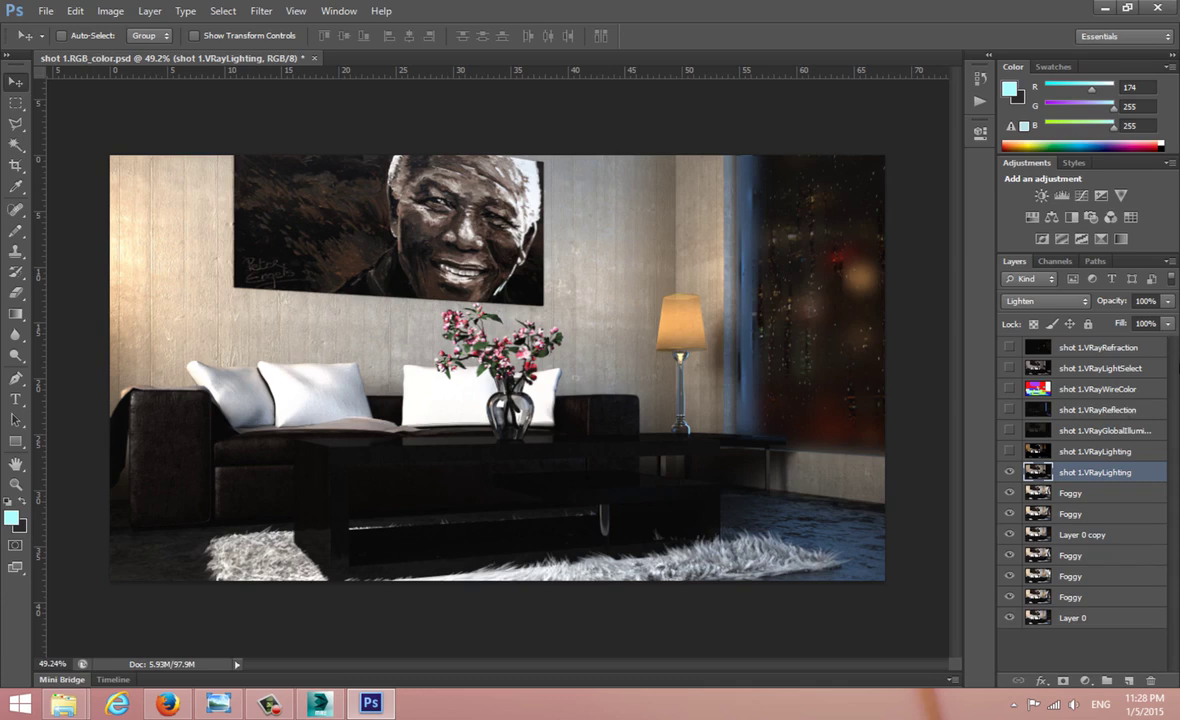
pyautogui.click(1168, 301)
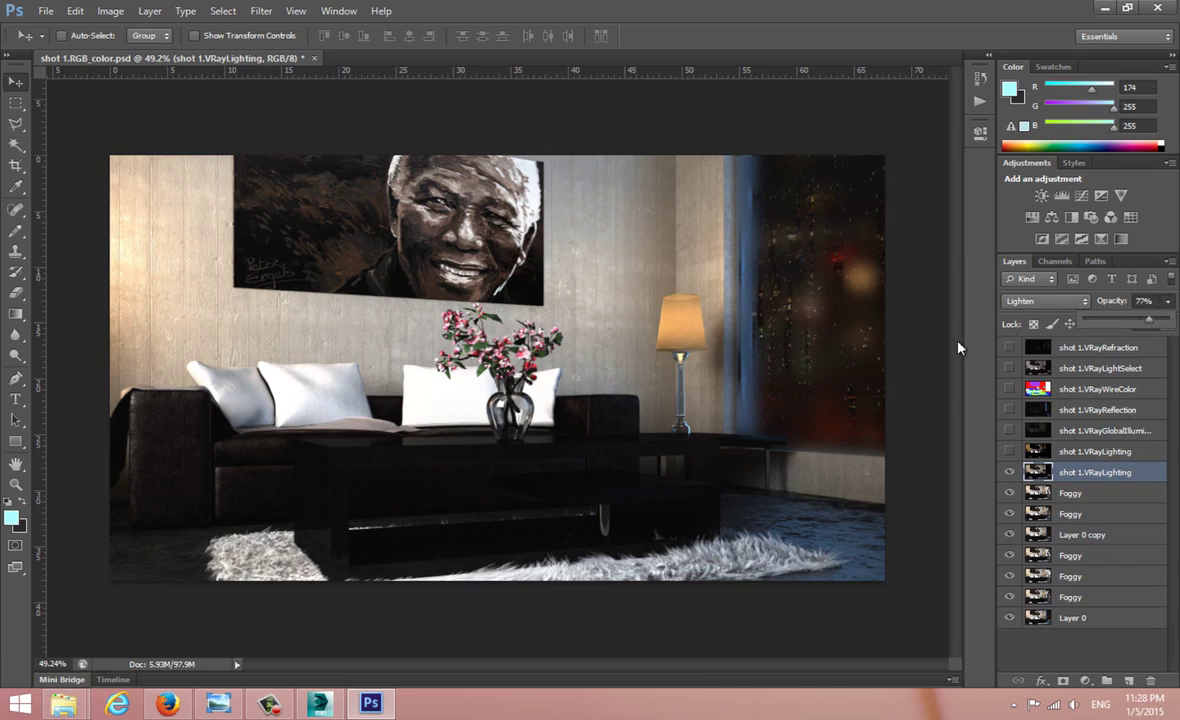
# Step: Try darkening the new VRayLighting layer's midtones with a Levels midtone value of 0.53
pyautogui.hotkey('ctrl', 'l')
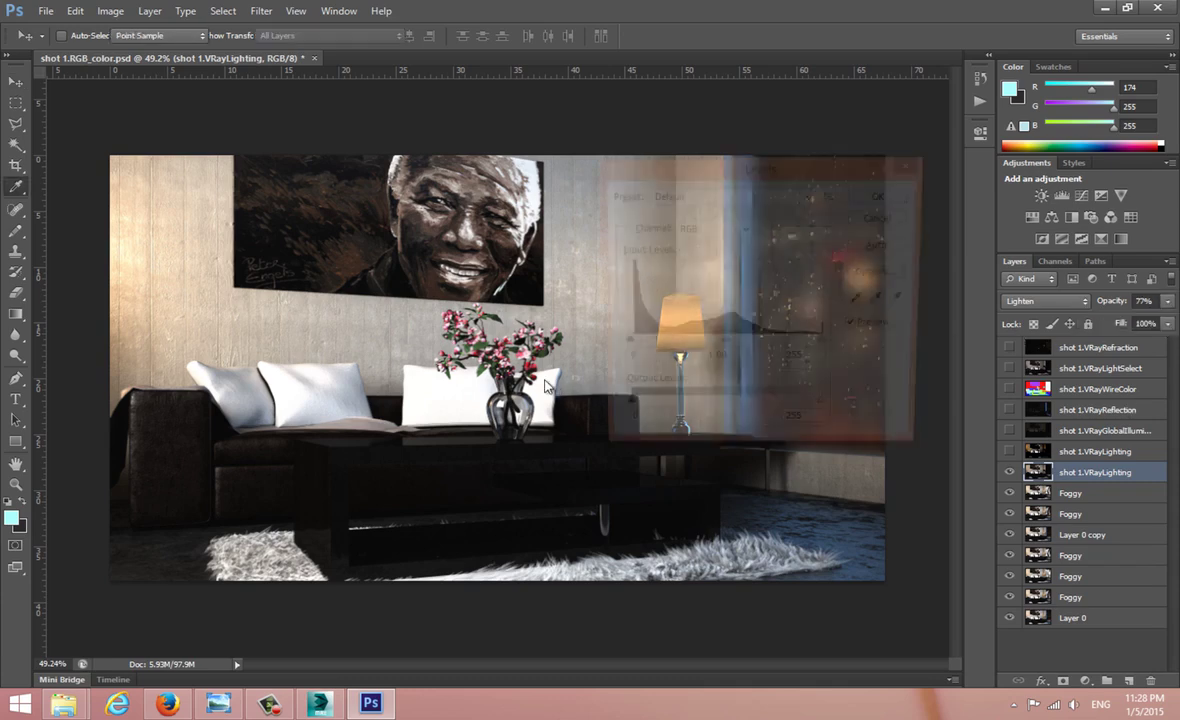
pyautogui.moveTo(728, 347); pyautogui.dragTo(764, 345)
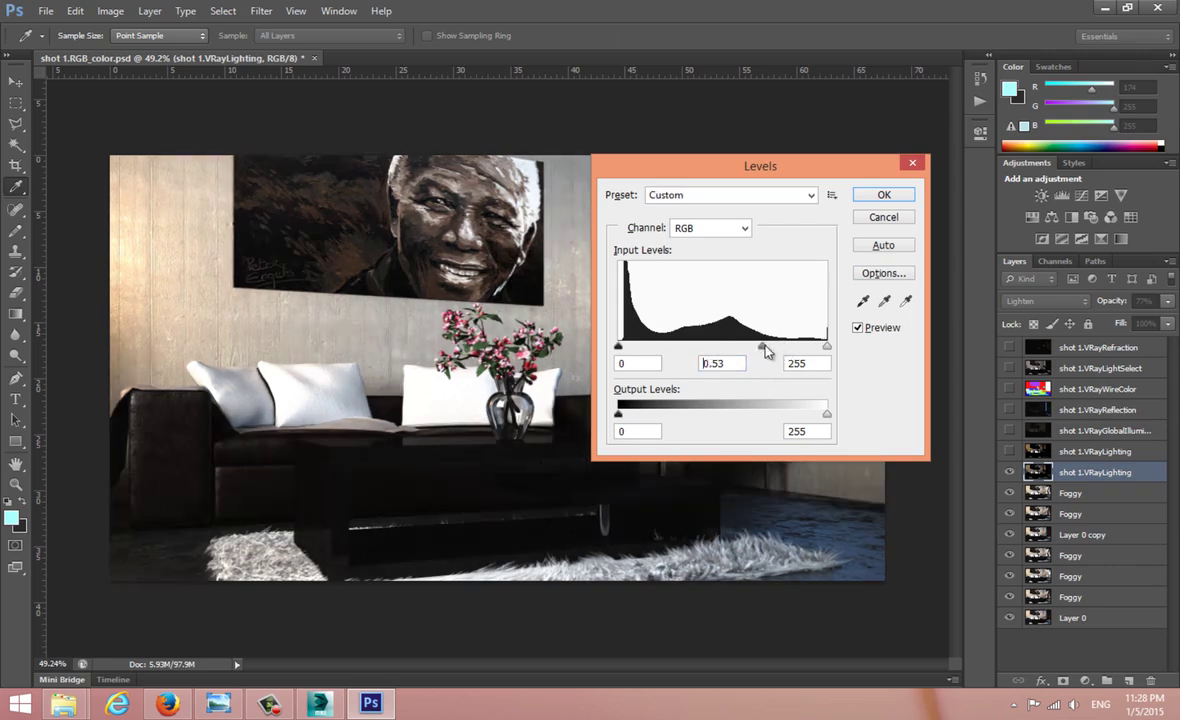
pyautogui.click(888, 219)
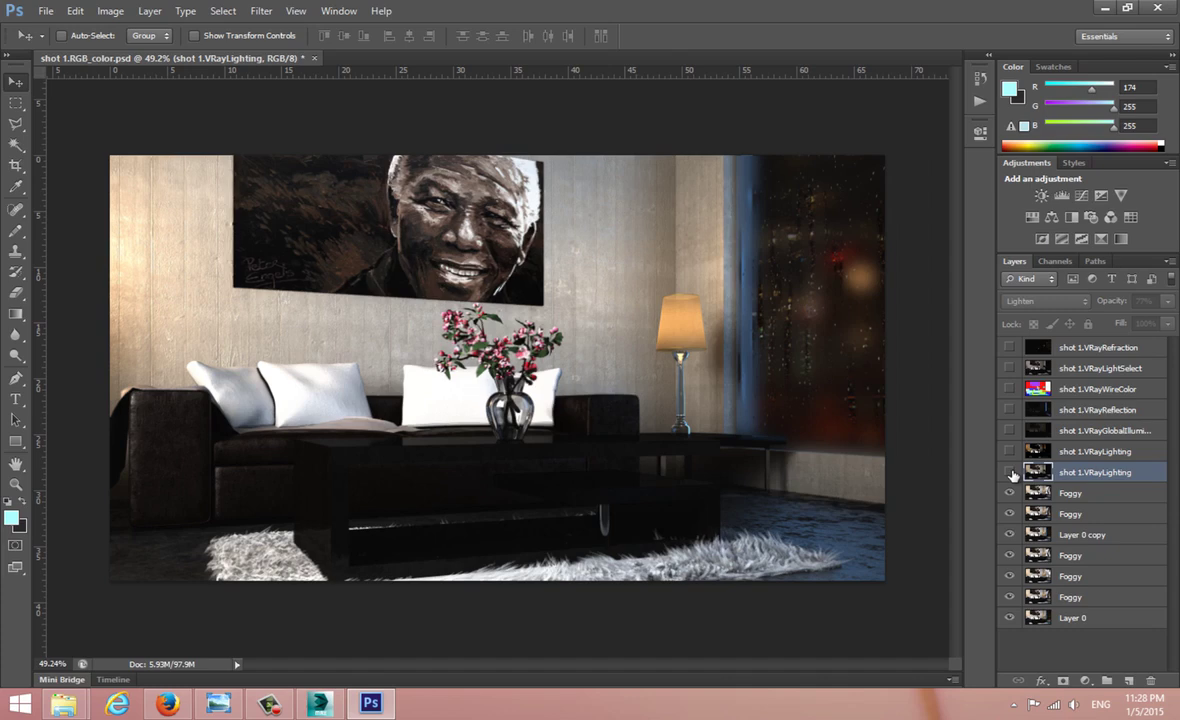
# Step: Compare the image with and without the lower VRayLighting layer, and make the upper VRayLighting layer visible
pyautogui.click(1010, 473)
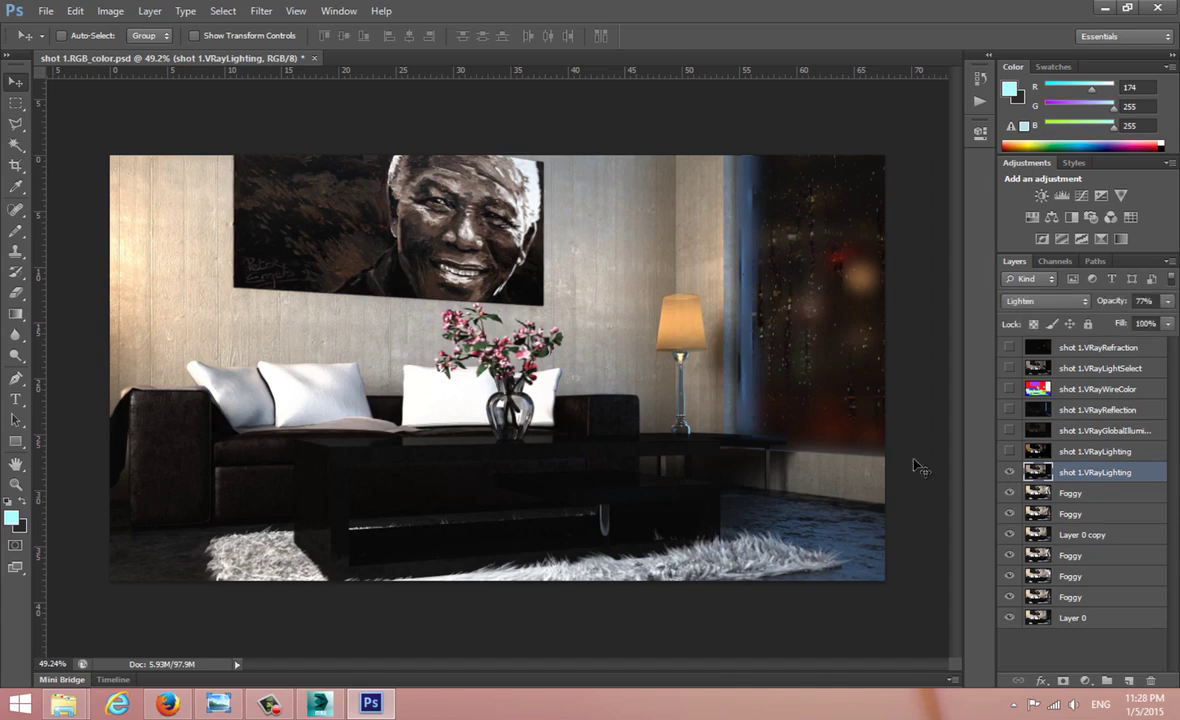
pyautogui.click(1010, 473)
pyautogui.click(1010, 451)
pyautogui.click(1010, 451)
pyautogui.click(1010, 451)
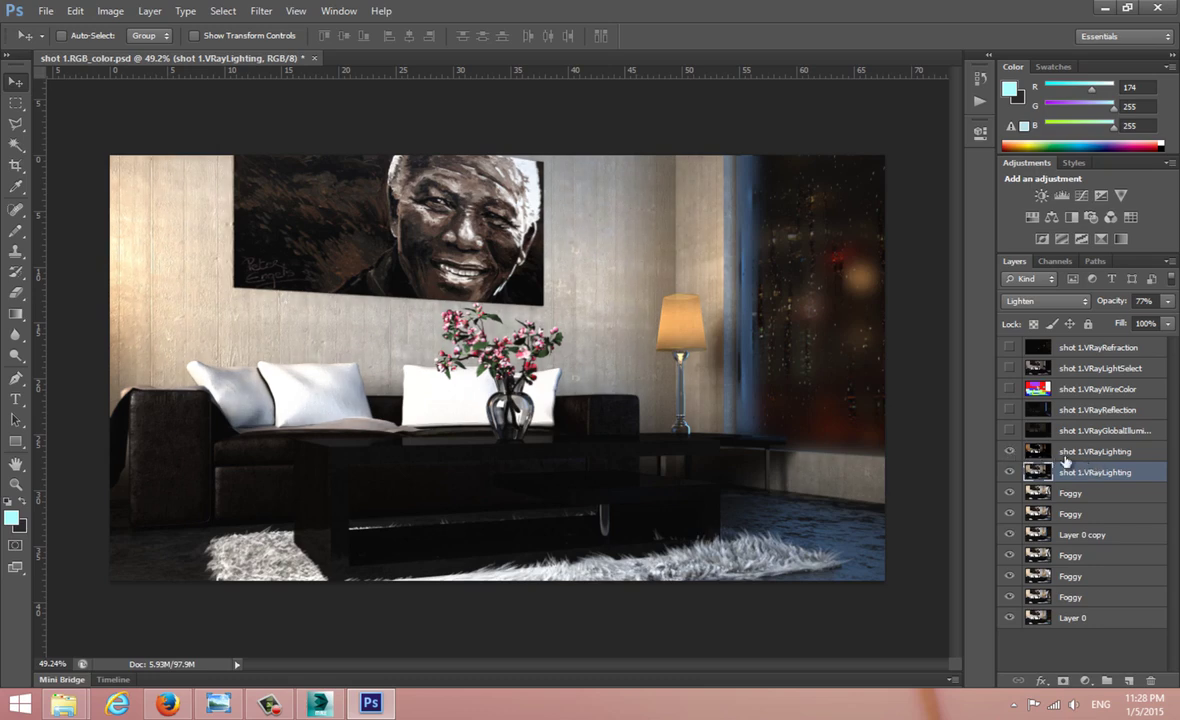
# Step: Select the VRayReflection layer, compare the image with and without it, and leave it visible
pyautogui.click(1064, 453)
pyautogui.click(1050, 430)
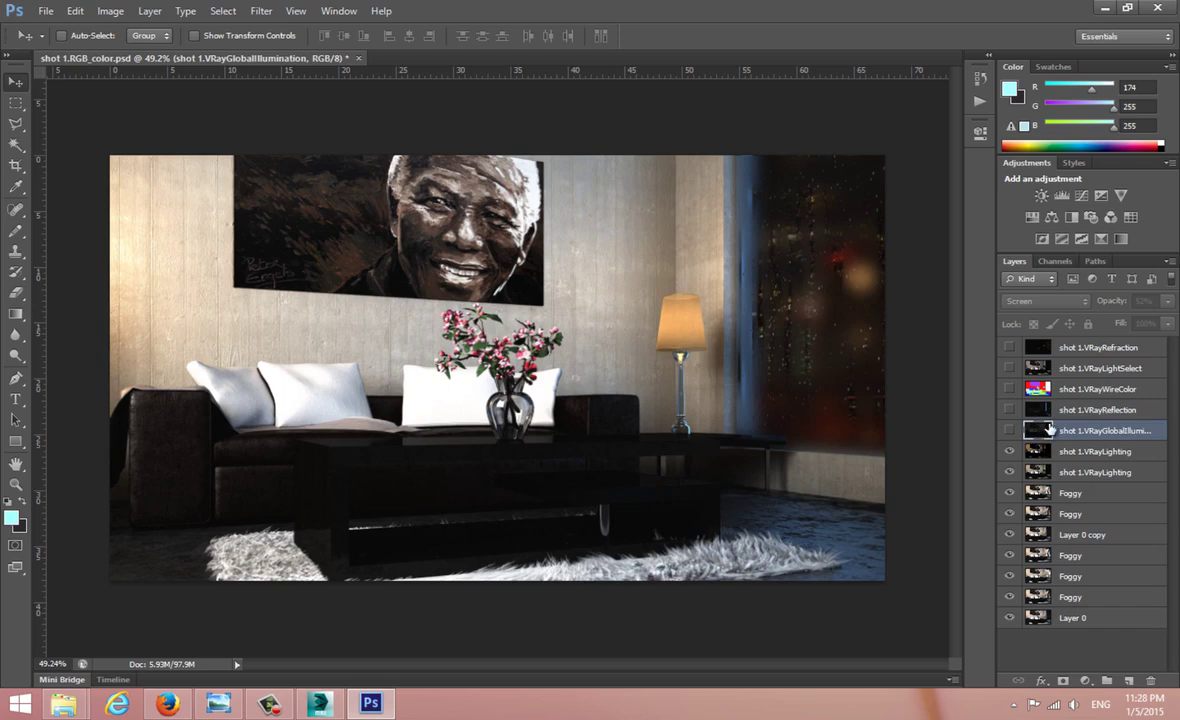
pyautogui.click(1045, 410)
pyautogui.click(1010, 410)
pyautogui.click(1010, 410)
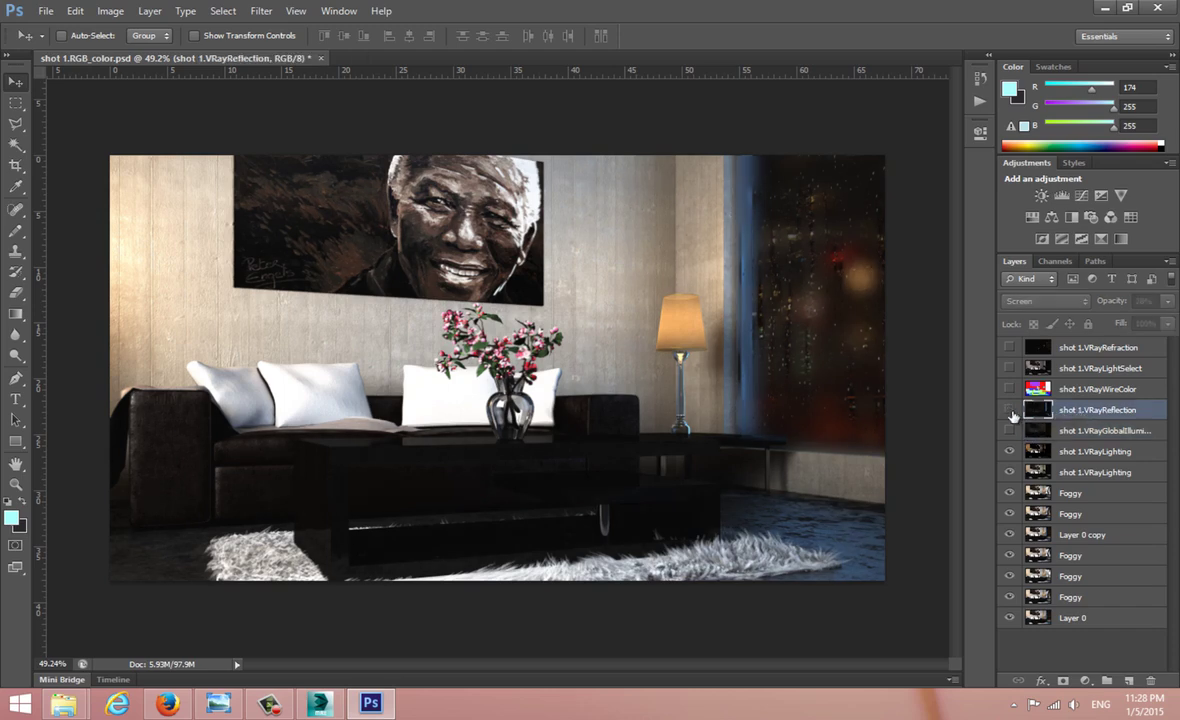
pyautogui.click(1011, 411)
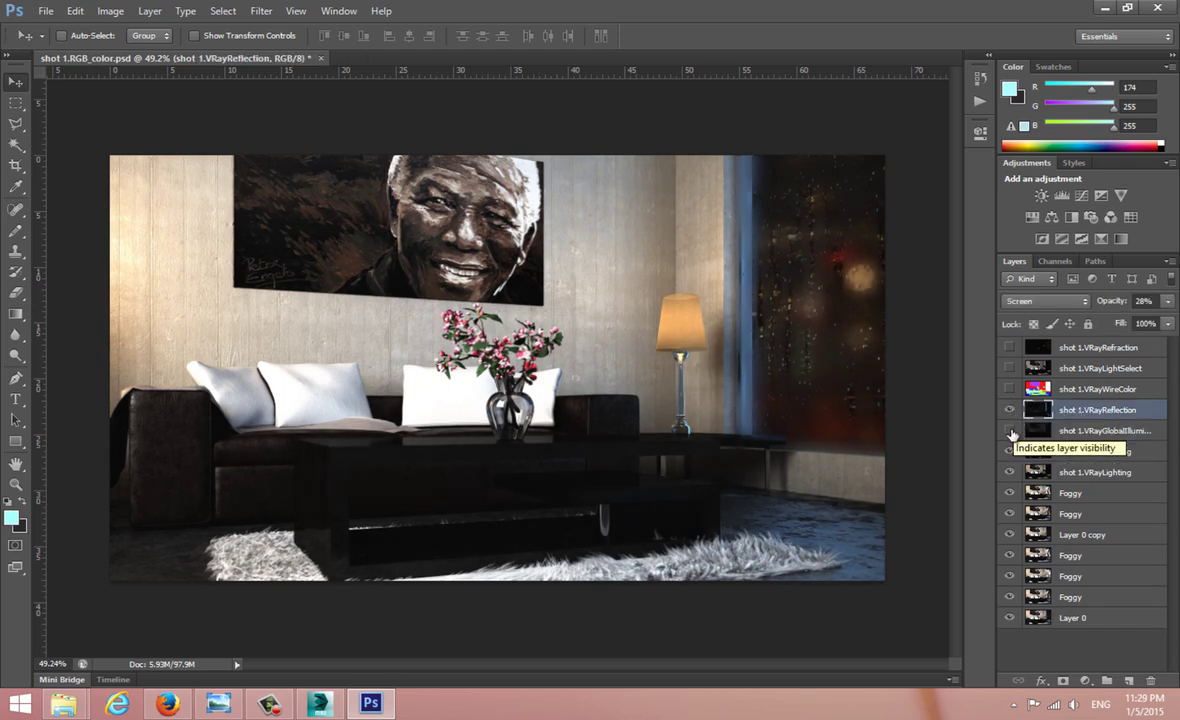
# Step: Preview the VRayGlobalIllumination layer and hide it again, and move the VRayReflection layer directly above VRayWireColor
pyautogui.click(1010, 430)
pyautogui.click(1010, 430)
pyautogui.moveTo(1090, 410); pyautogui.dragTo(1040, 381)
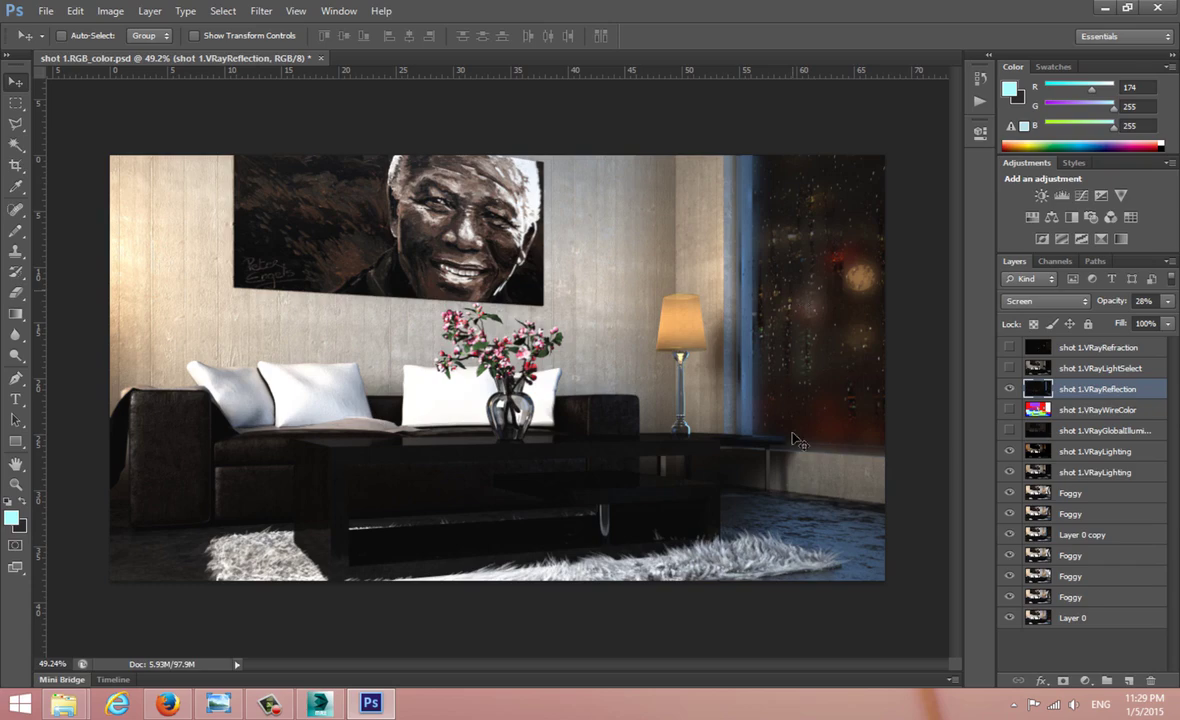
# Step: Switch to 3ds Max and close the Render Setup and V-Ray messages windows
pyautogui.click(320, 705)
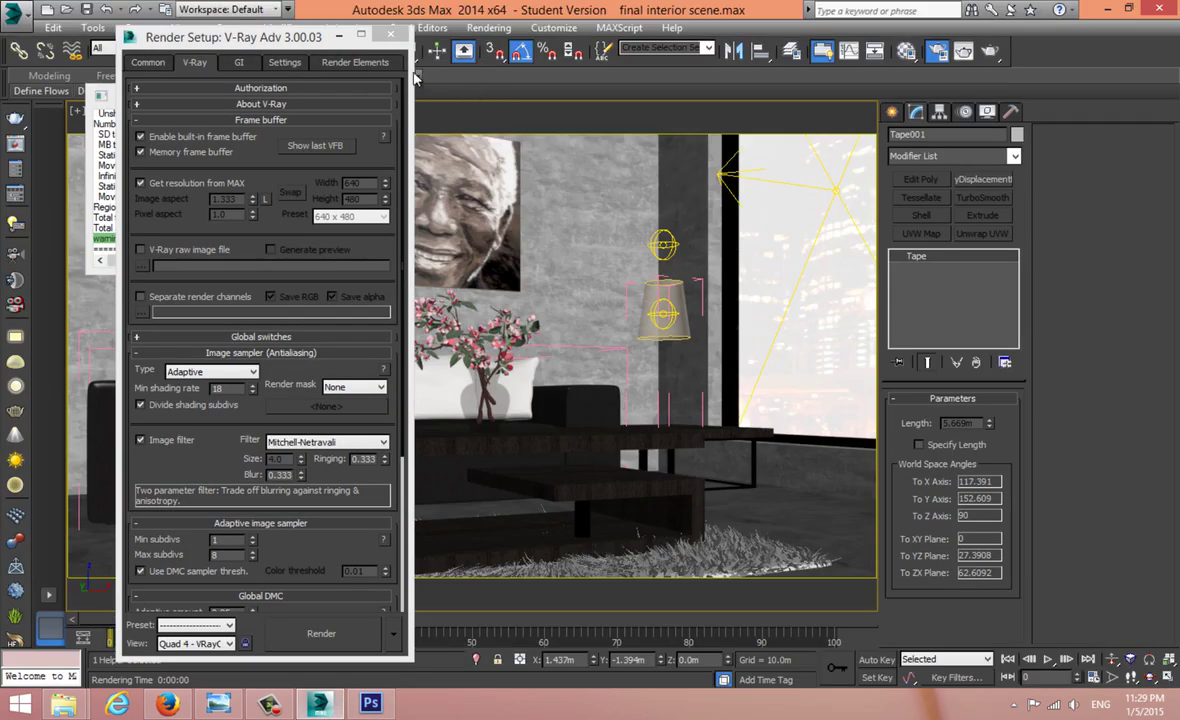
pyautogui.click(396, 21)
pyautogui.click(321, 93)
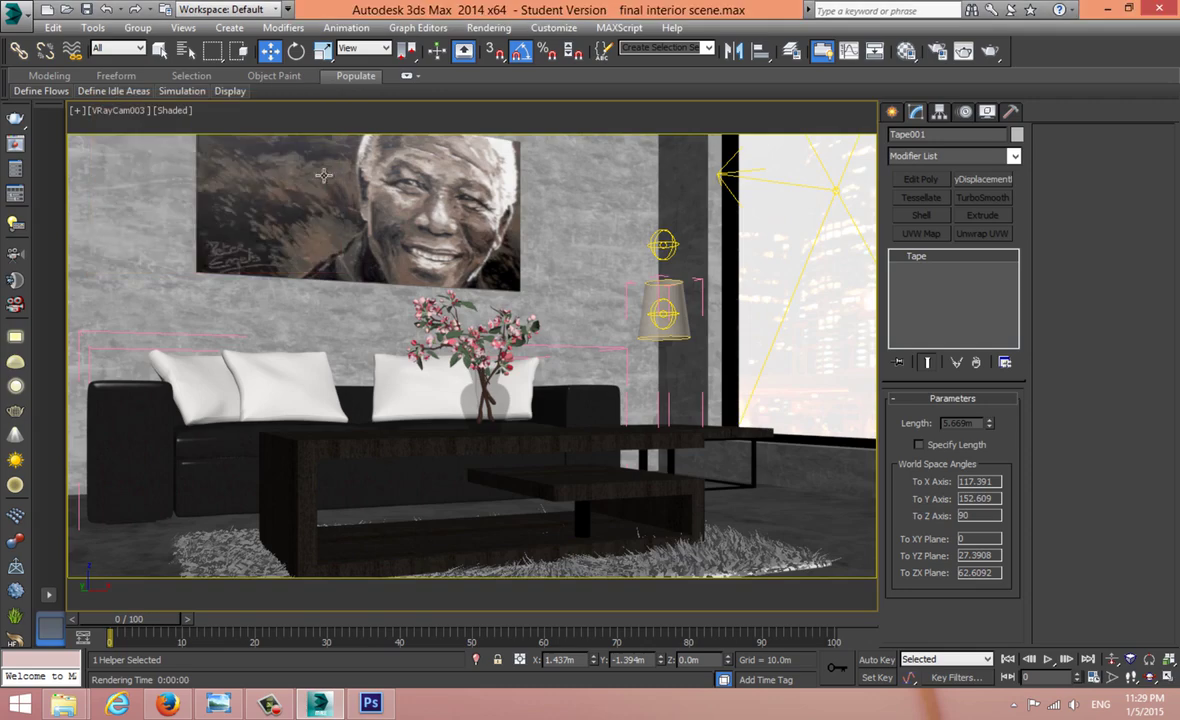
# Step: Examine the room's furniture and light layout in the maximized Top view, and return to the VRayCam003 view
pyautogui.hotkey('alt', 'w')
pyautogui.scroll(-1, 352, 250)
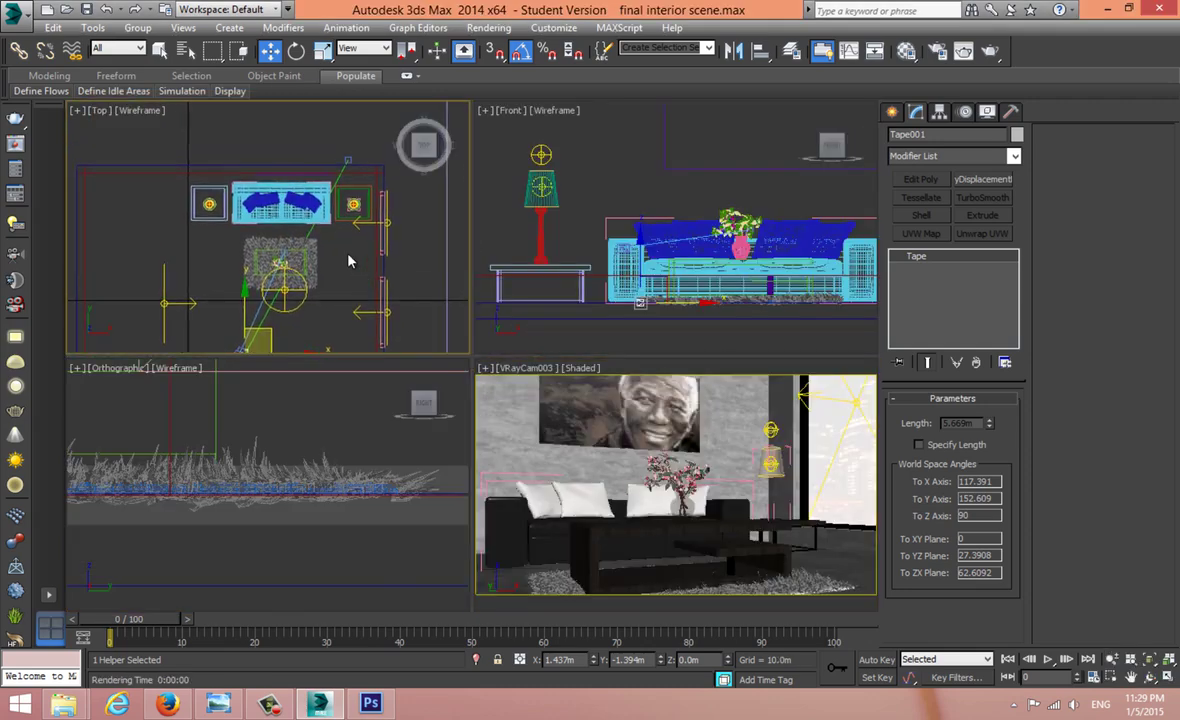
pyautogui.hotkey('alt', 'w')
pyautogui.scroll(-2, 380, 313)
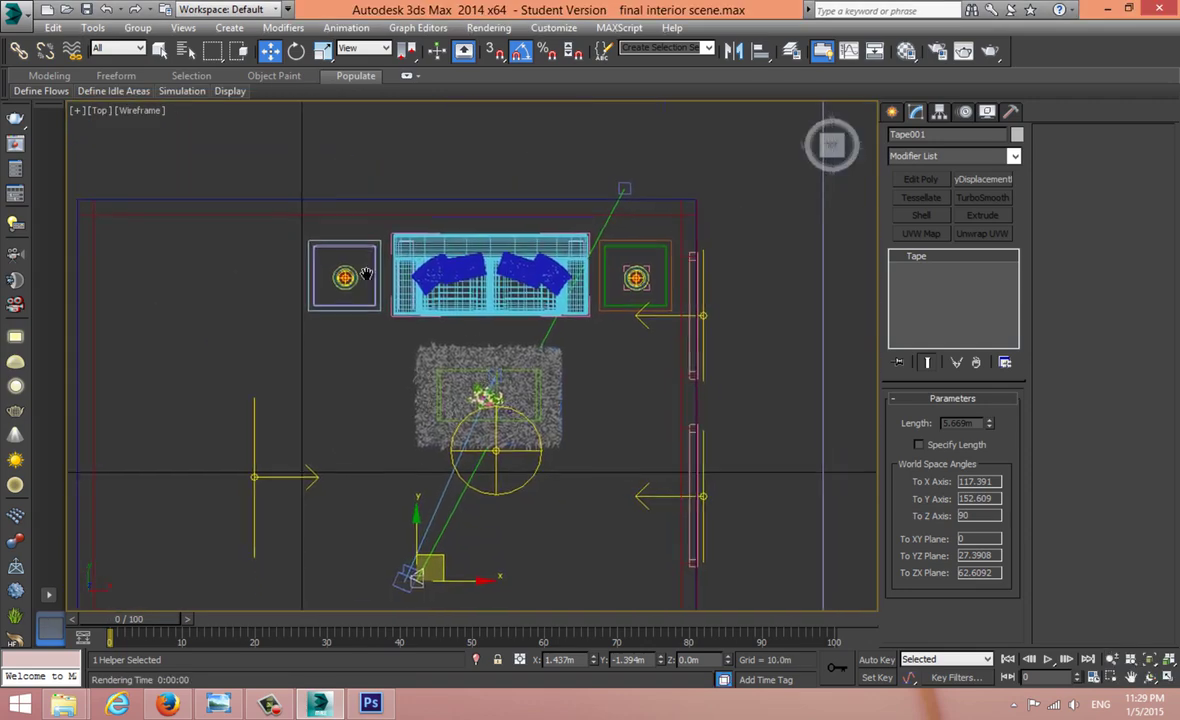
pyautogui.hotkey('alt', 'w')
pyautogui.hotkey('alt', 'w')
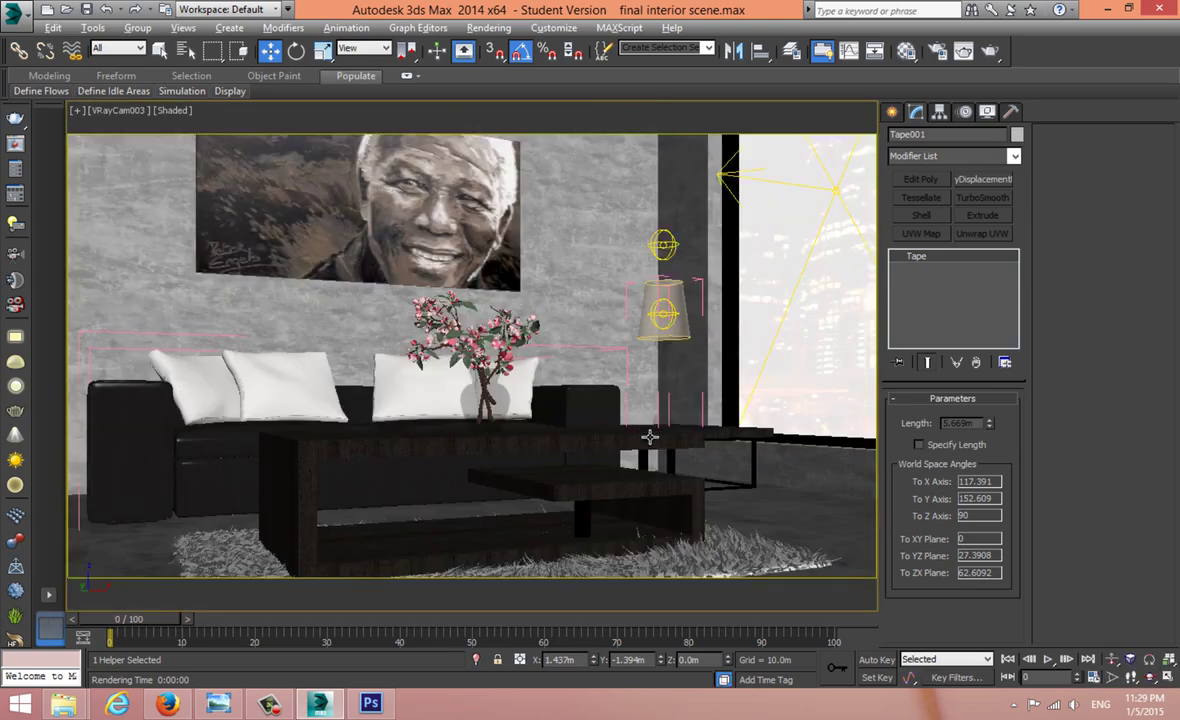
# Step: Examine the room's lights and furniture in the maximized Front view, and return to the maximized VRayCam003 view
pyautogui.hotkey('alt', 'w')
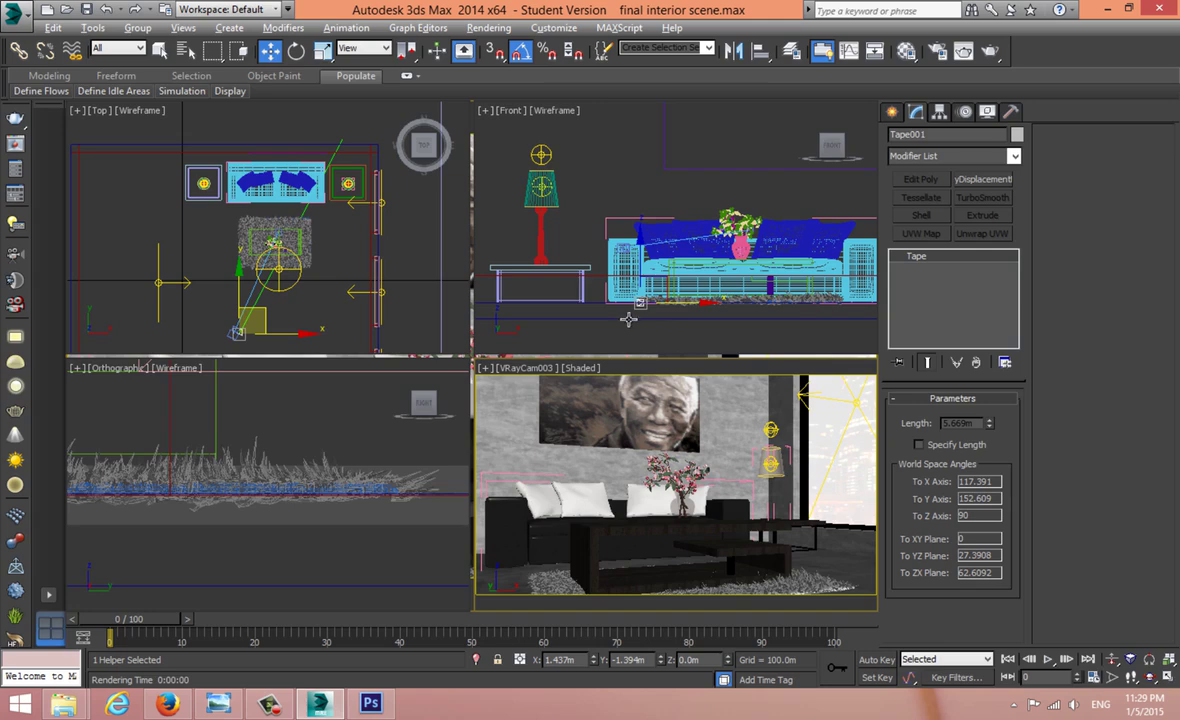
pyautogui.rightClick(580, 306)
pyautogui.hotkey('alt', 'w')
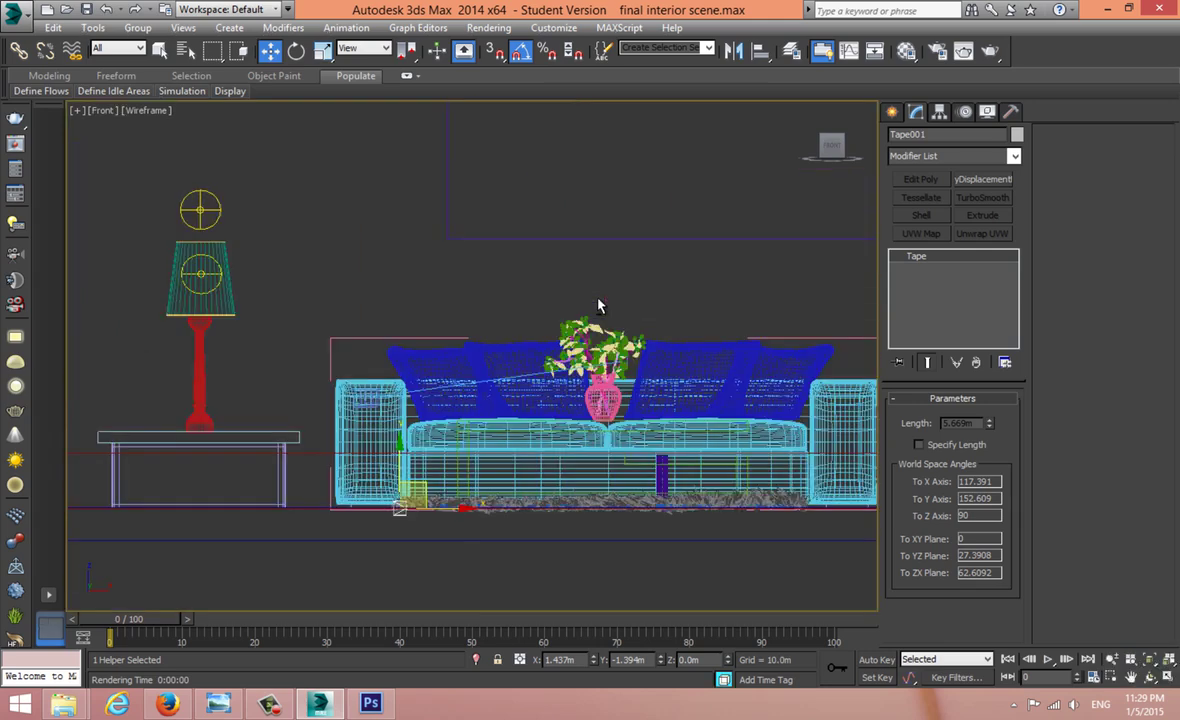
pyautogui.scroll(-3, 595, 305)
pyautogui.moveTo(595, 305); pyautogui.dragTo(535, 455)
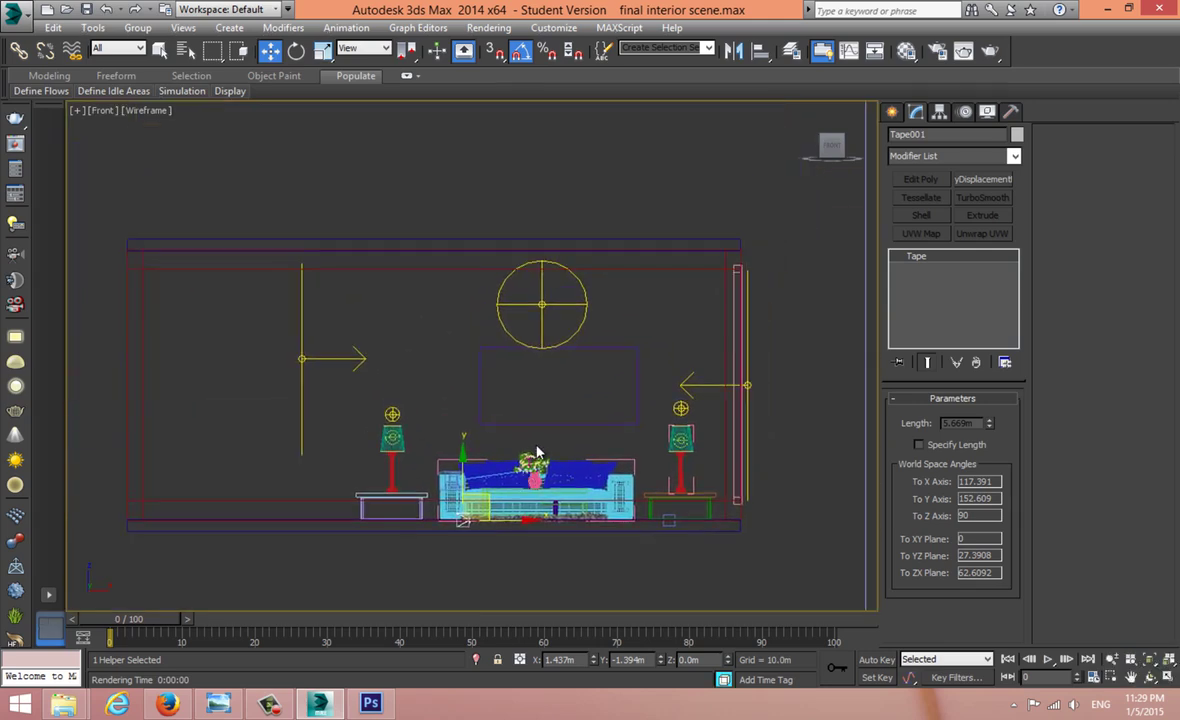
pyautogui.hotkey('alt', 'w')
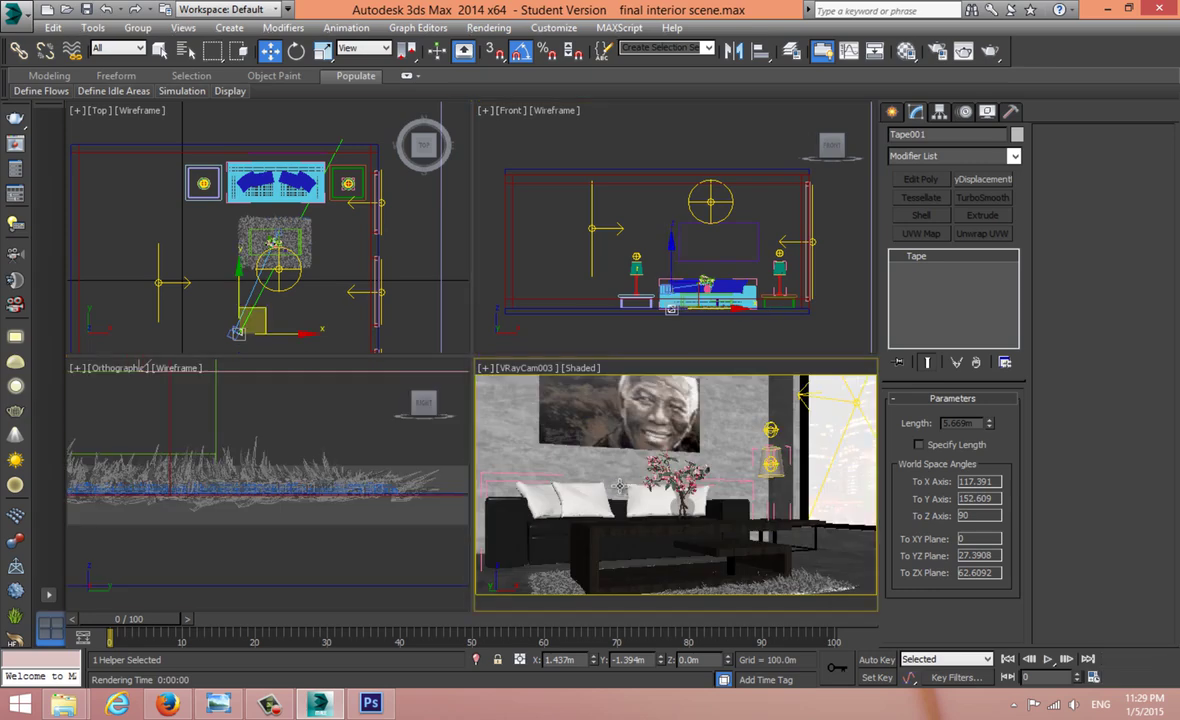
pyautogui.hotkey('alt', 'w')
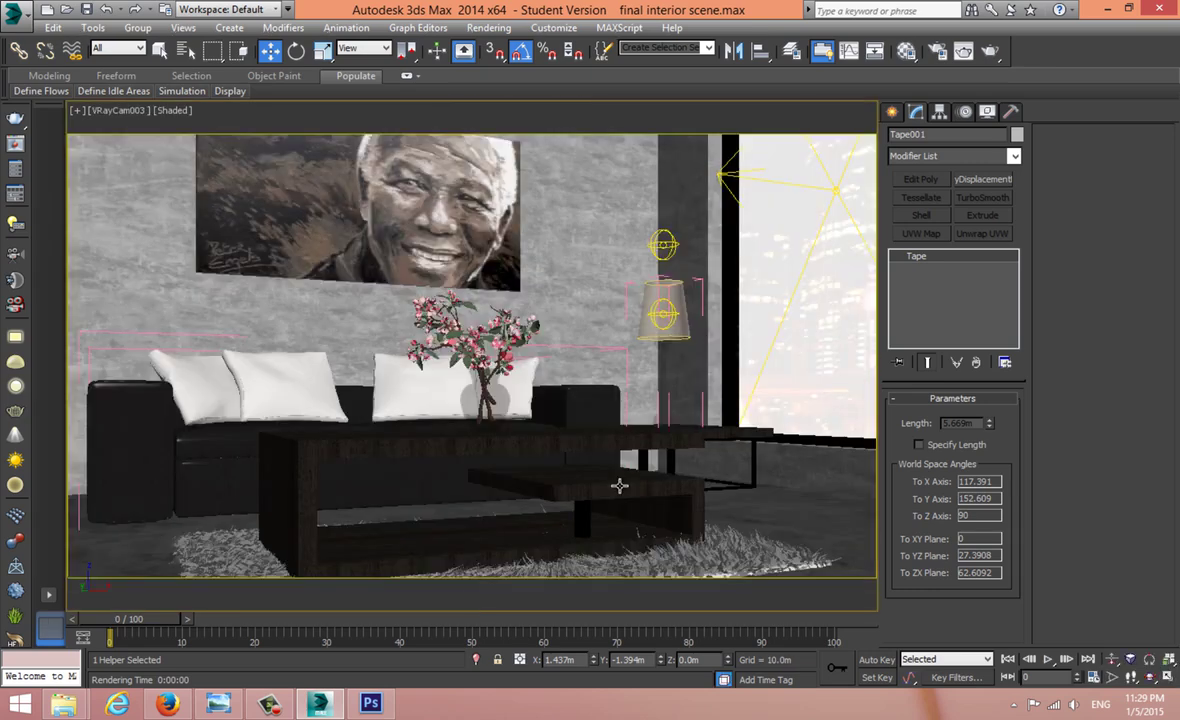